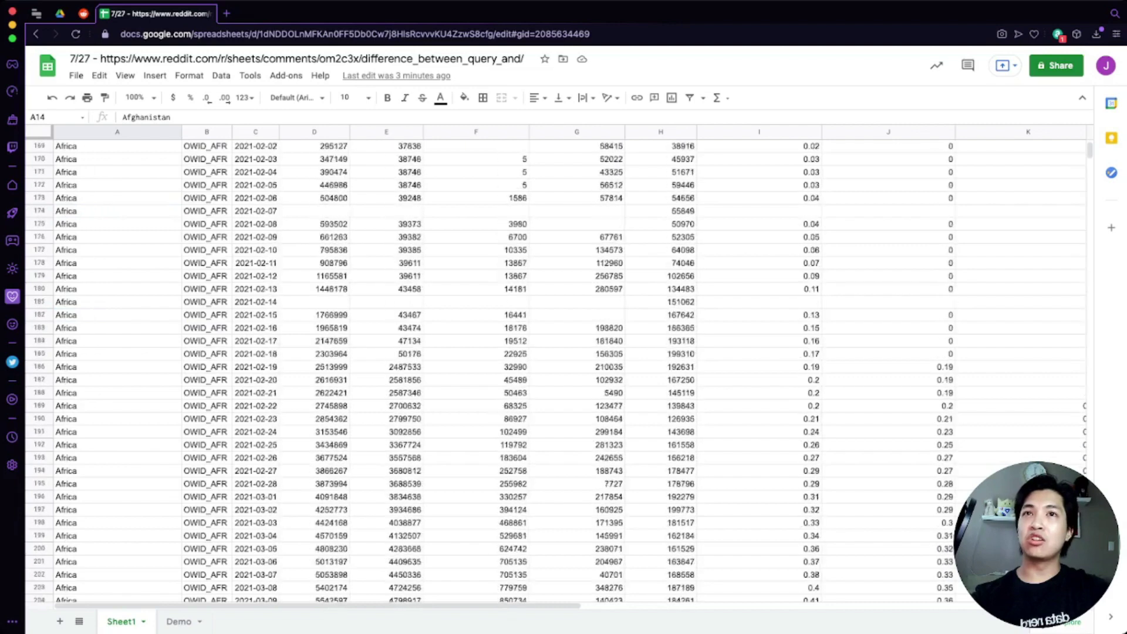
- Return to the start of the vaccination data in Sheet1 and select the location header in A1
scroll(555, 371, up, 20)
click(118, 211)
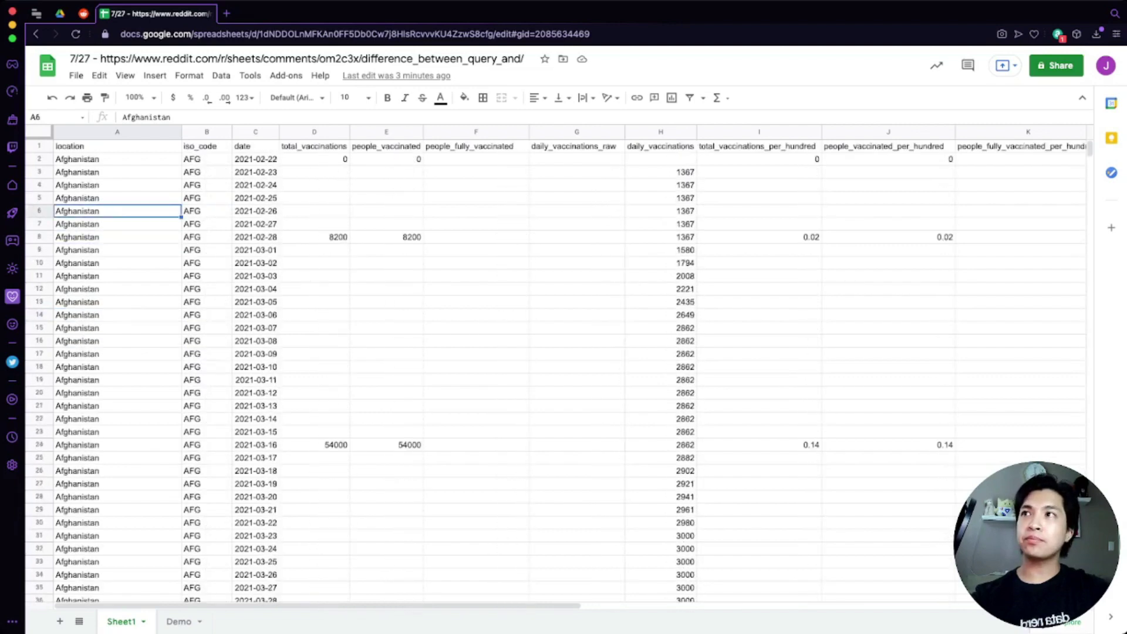
click(117, 172)
click(118, 146)
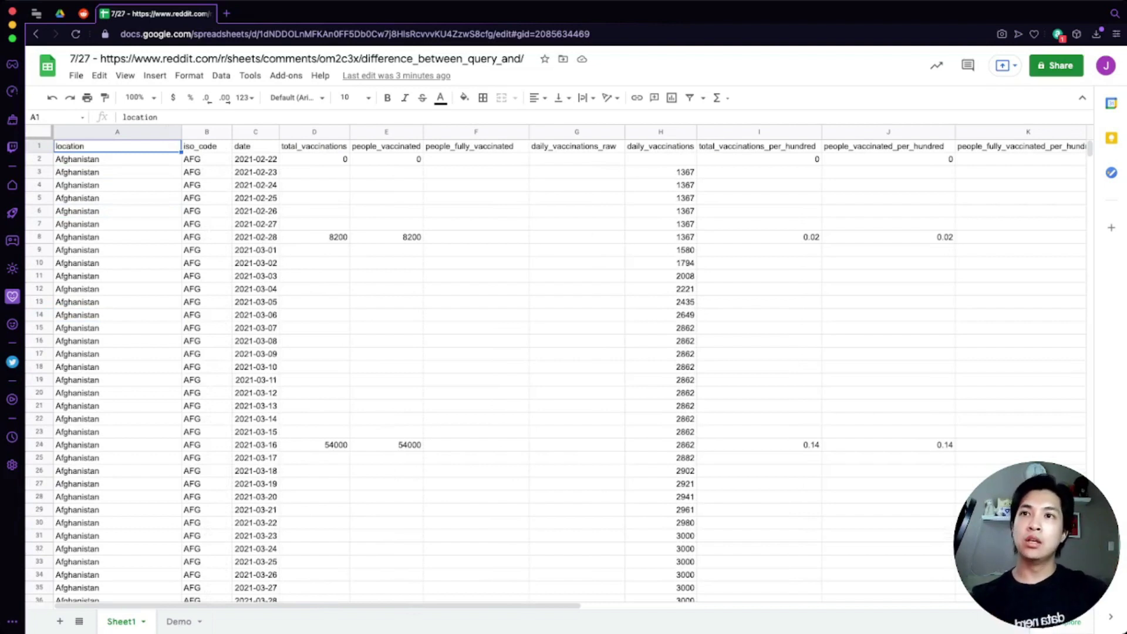
- On the Demo sheet, begin a QUERY formula in A1 using Sheet1!A:L as its data range
click(178, 622)
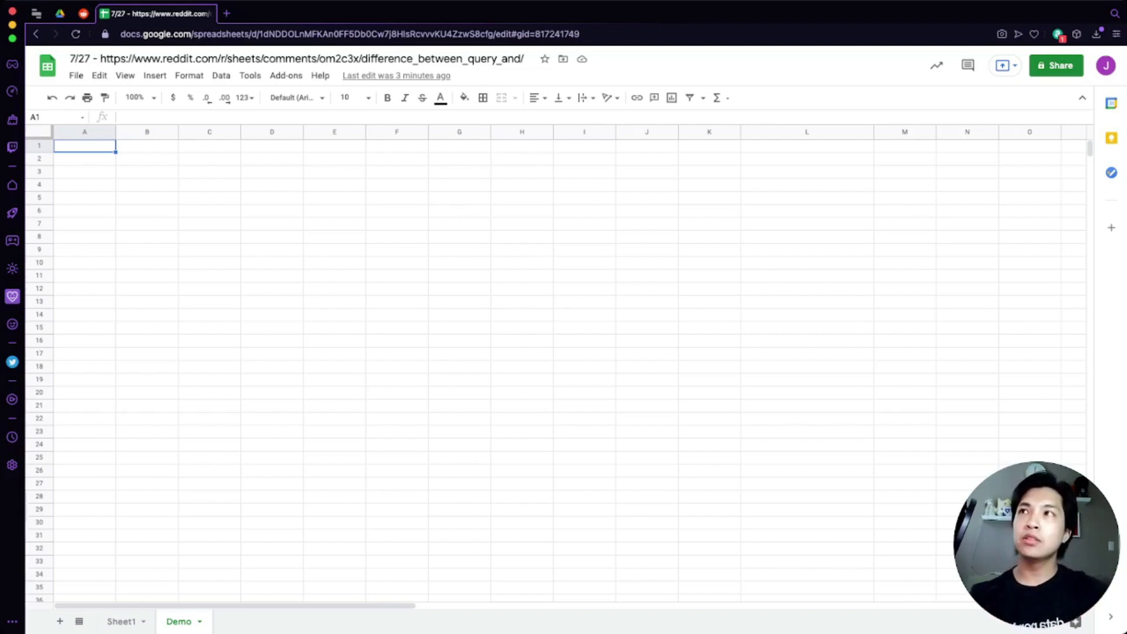
text(=Query)
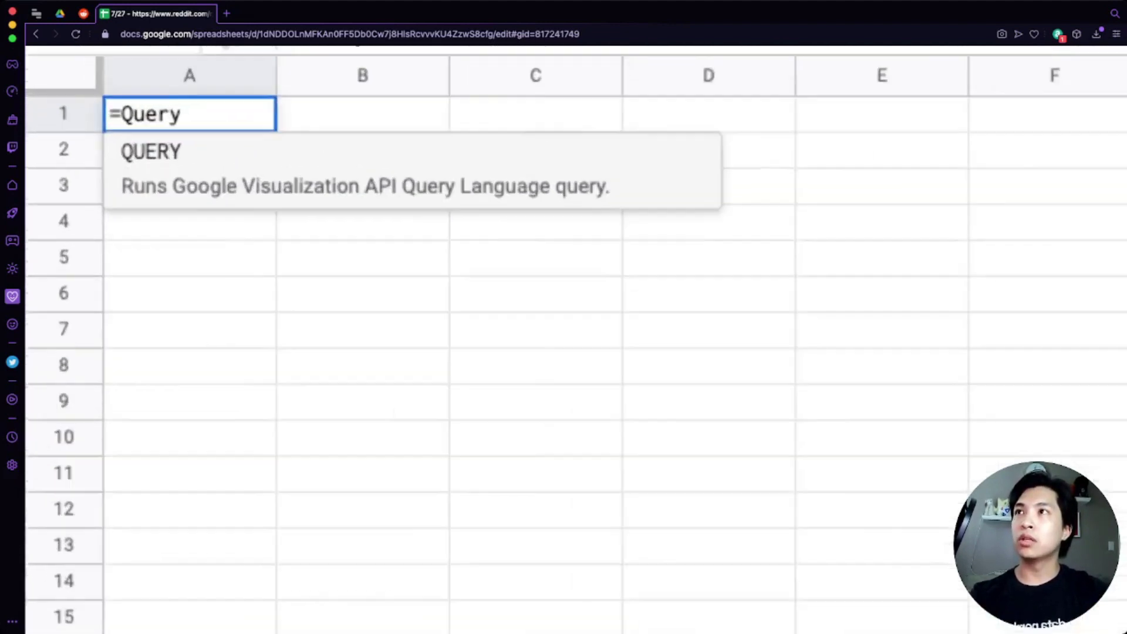
text(()
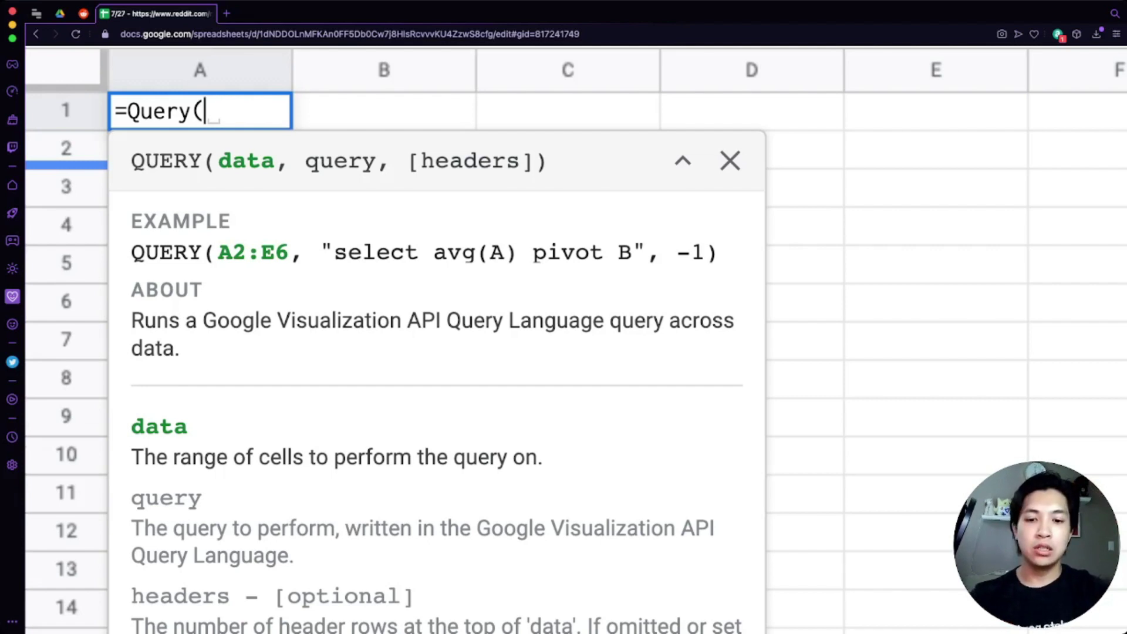
text(Sheet)
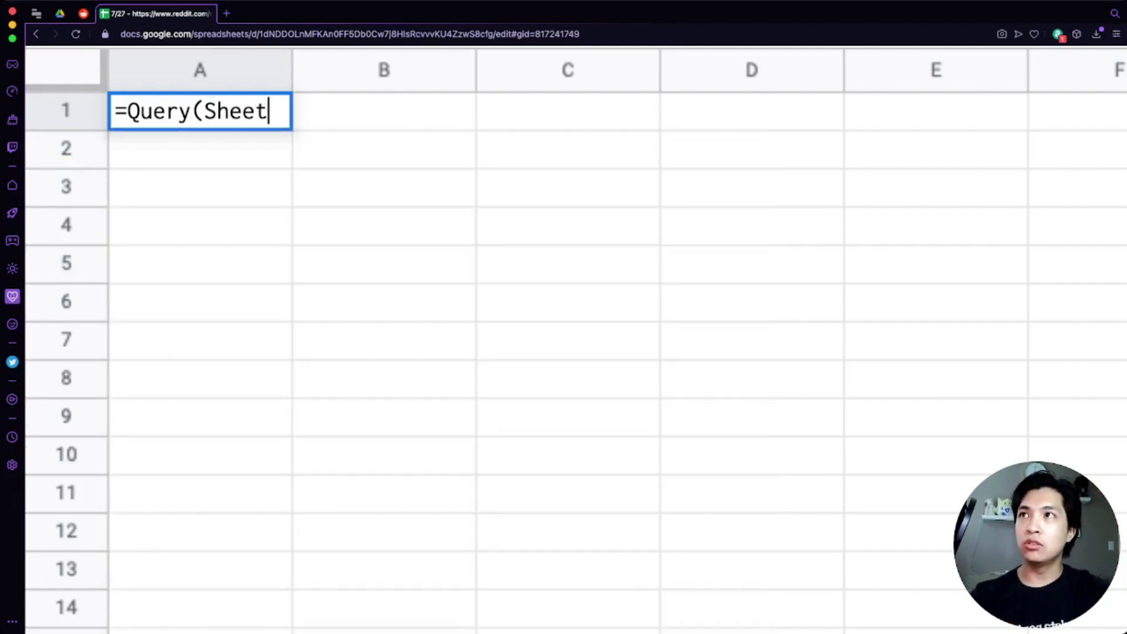
text(1!)
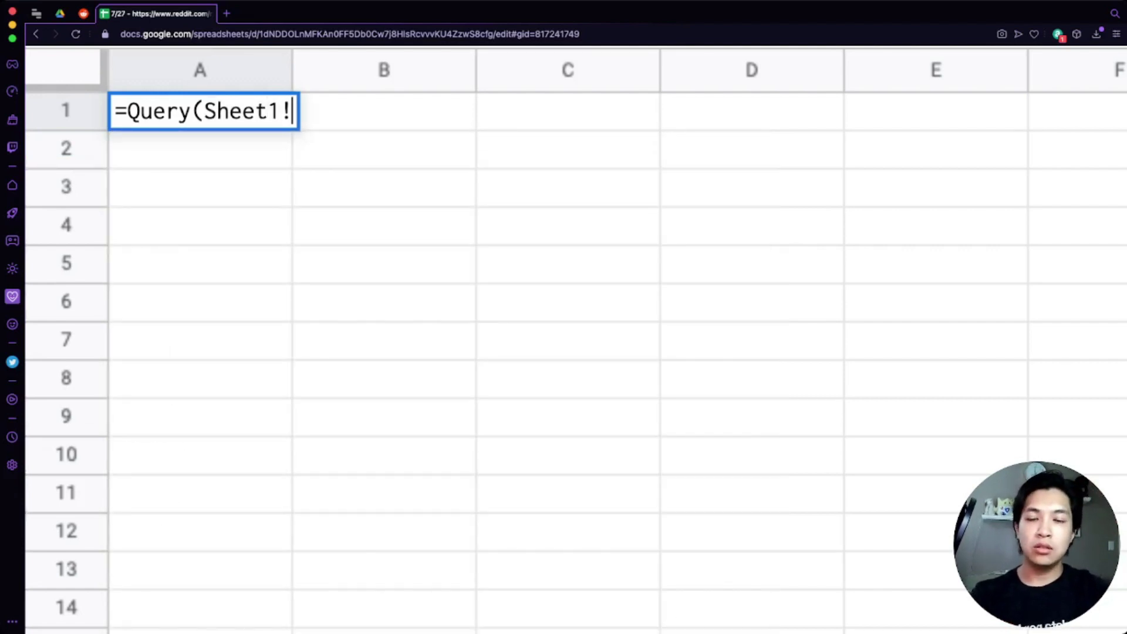
text(A:L)
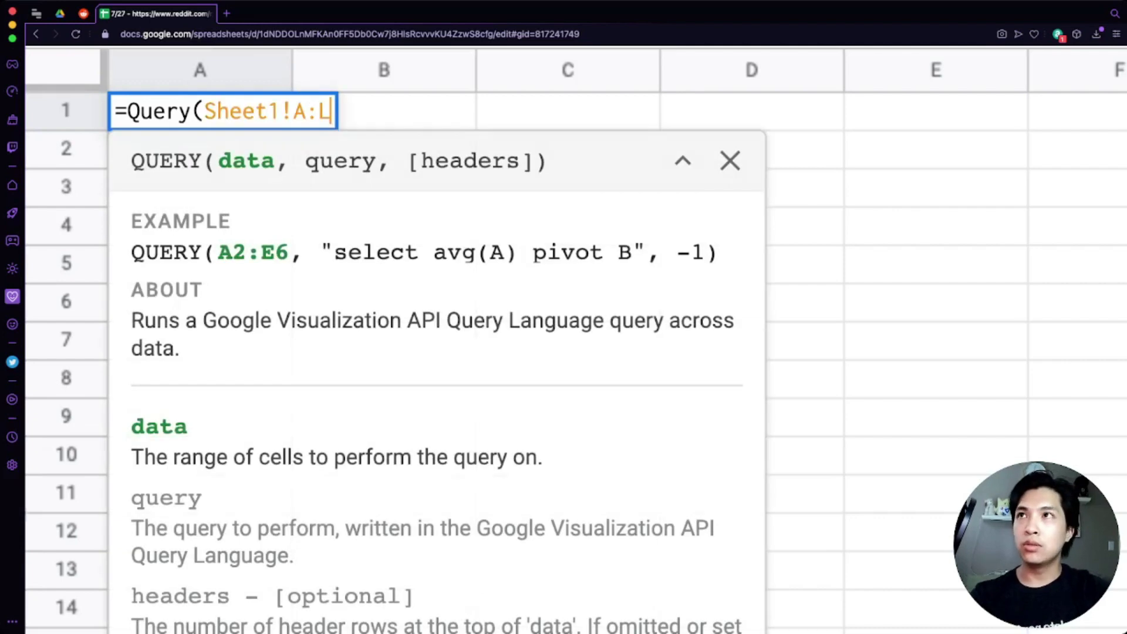
- Complete the QUERY formula with the query "Select * Where A is not null" and a headers value of 1
text(, ")
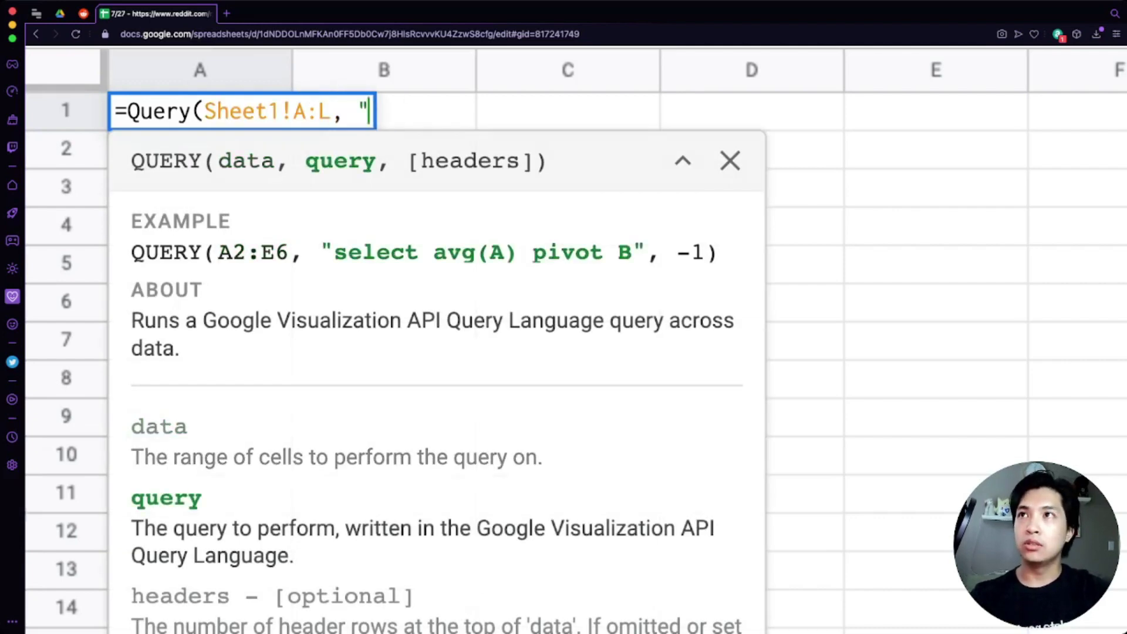
text(Select *)
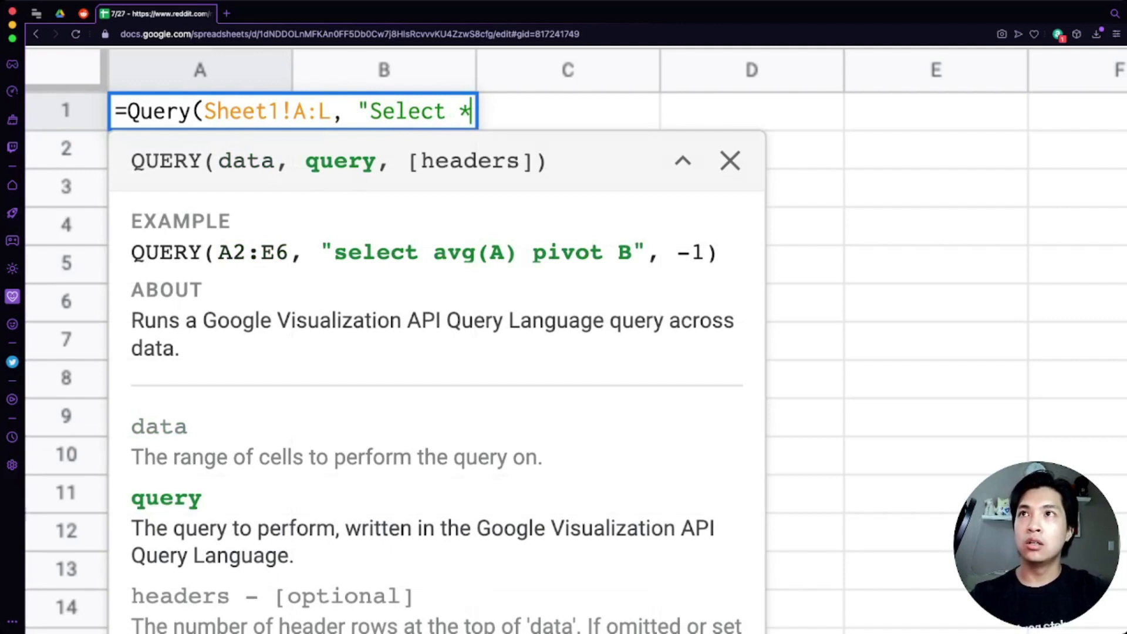
text( Wher)
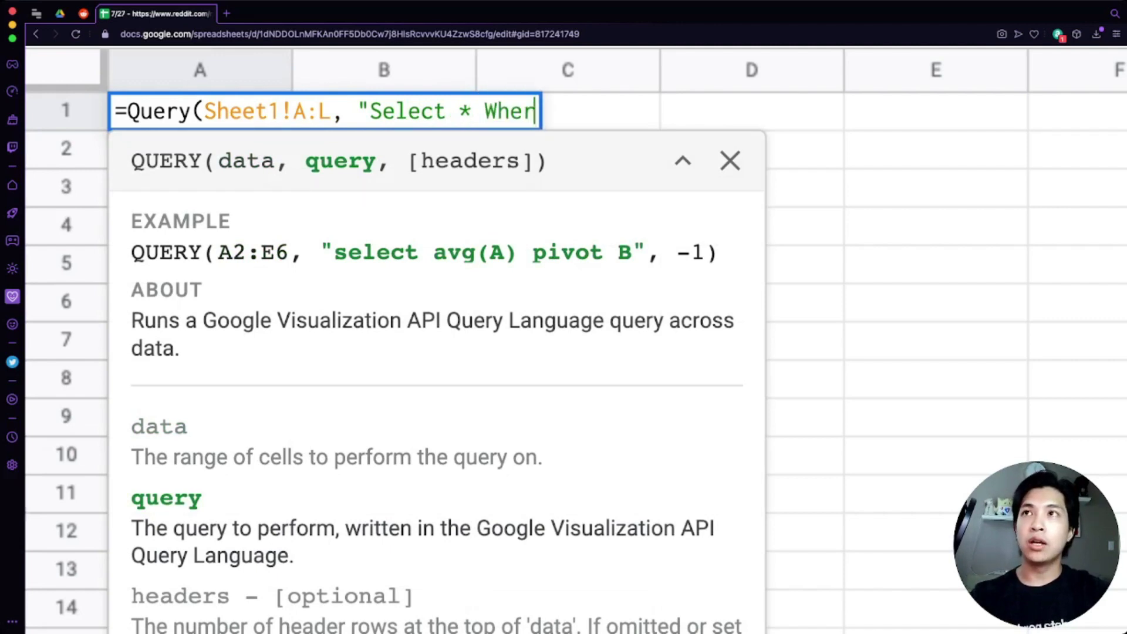
text(e A is N)
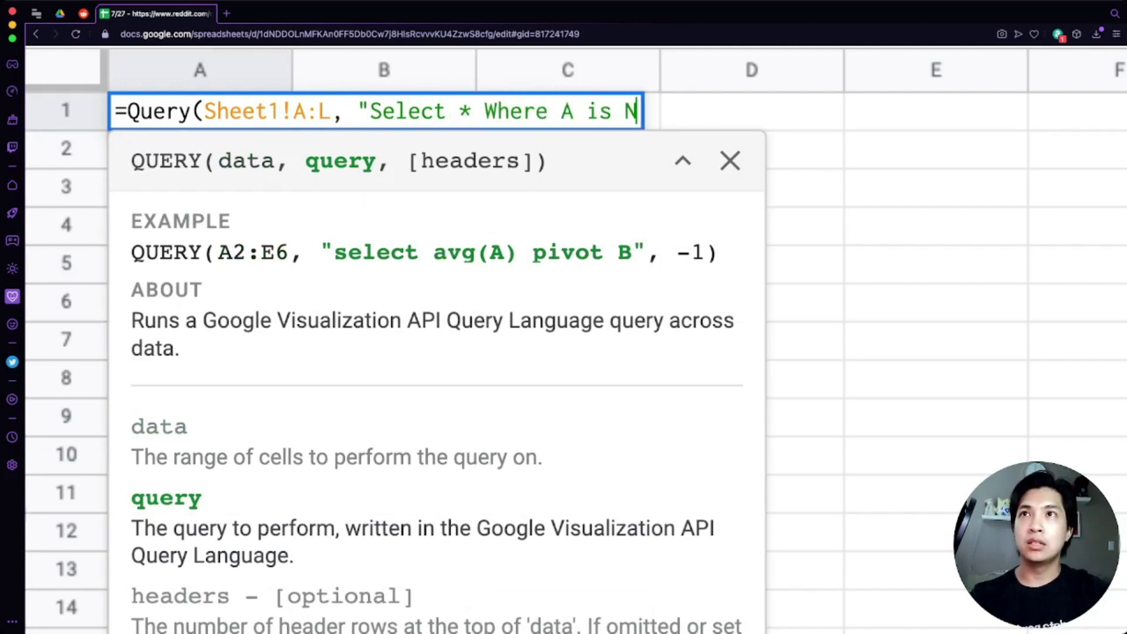
key(BackSpace)
text(not N)
key(BackSpace)
text(null)
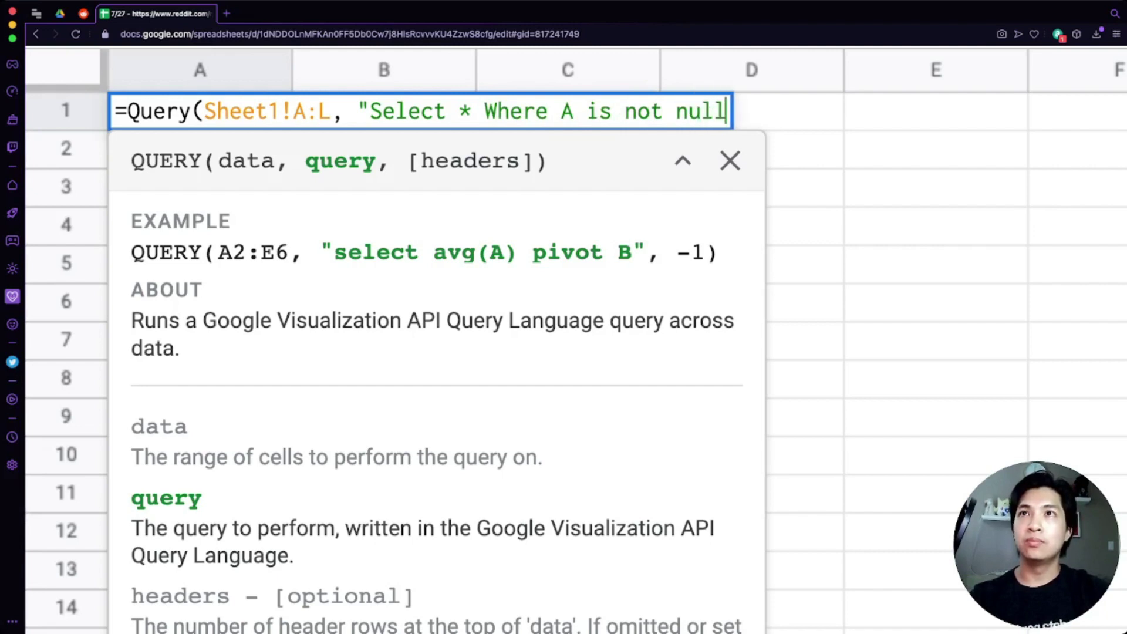
text(", 1))
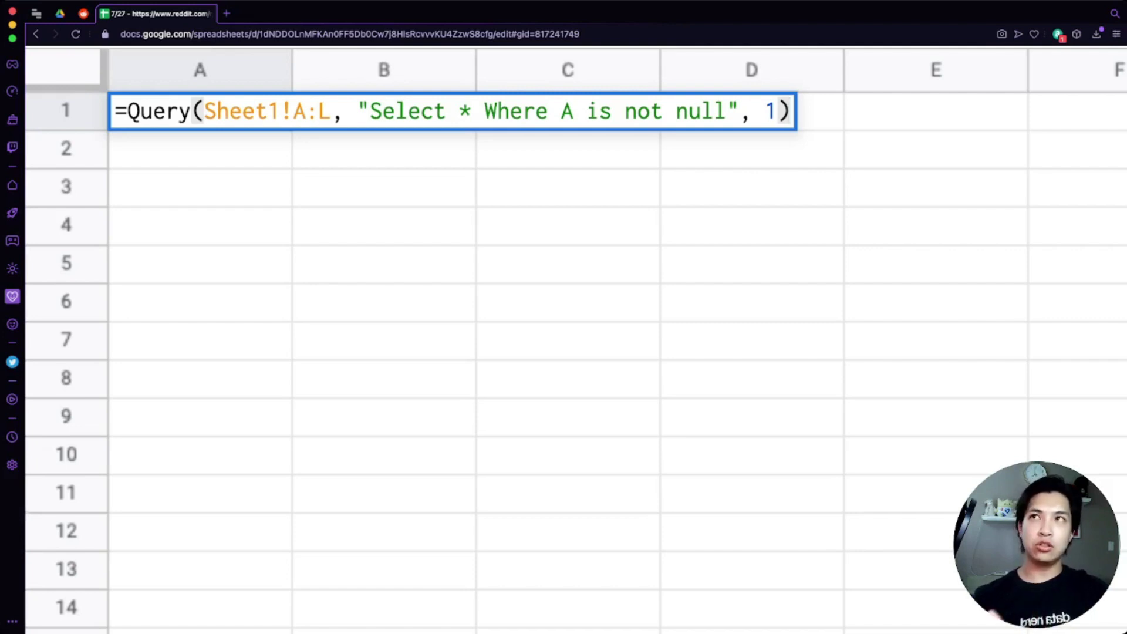
- Review the formula's select clause, A:L range and not-null condition, and commit it to A1
drag(371, 111, 472, 111)
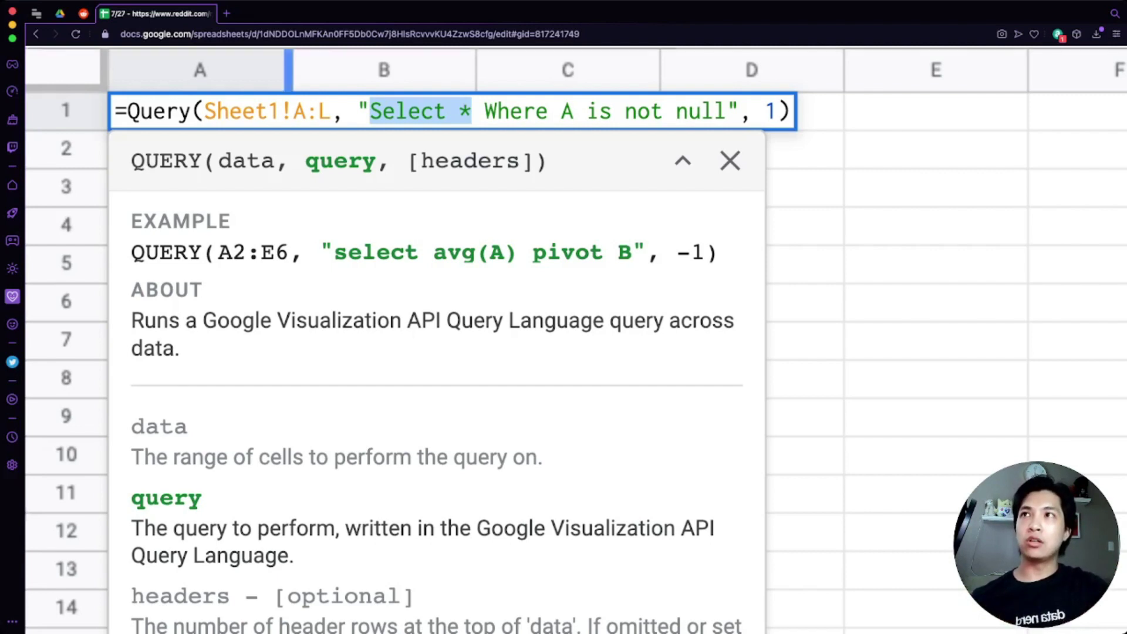
drag(293, 111, 332, 111)
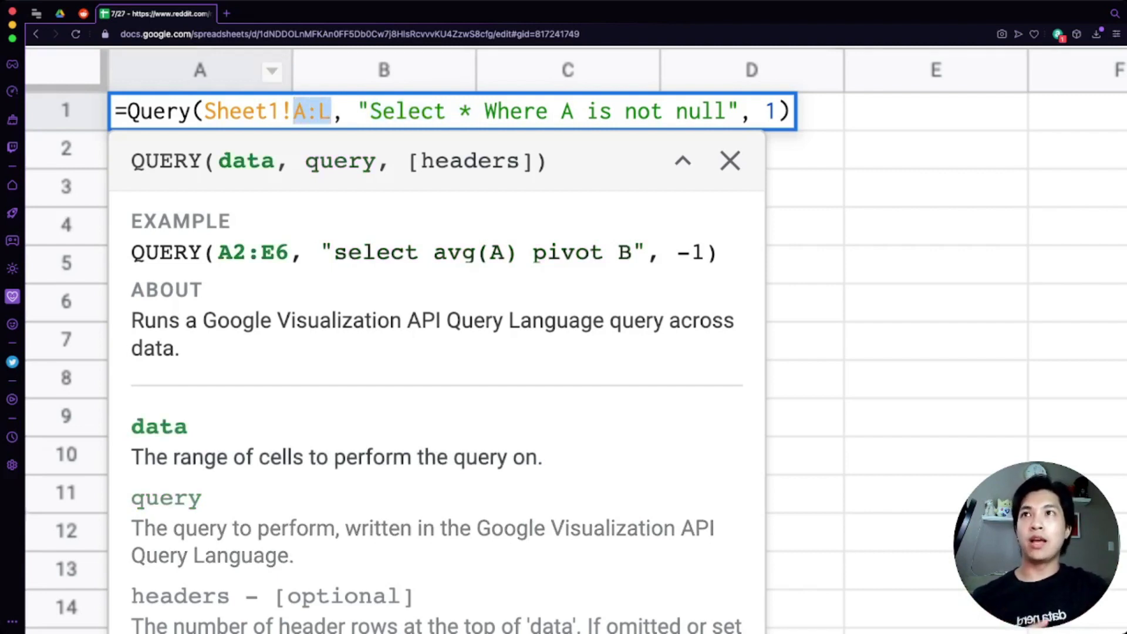
click(459, 111)
drag(510, 111, 714, 111)
click(728, 111)
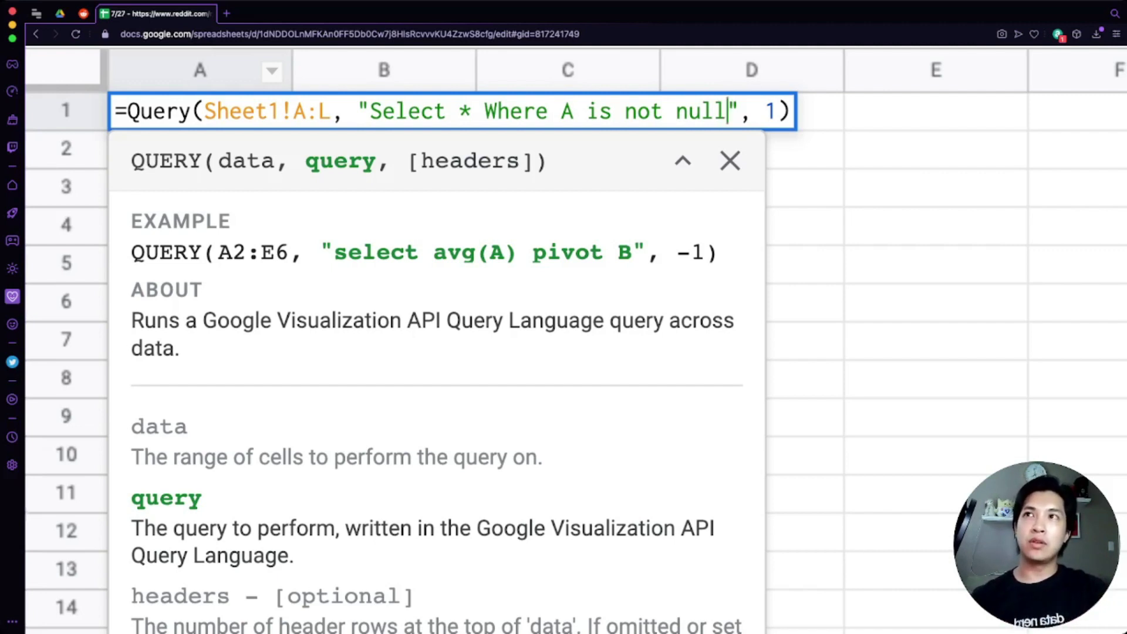
click(435, 111)
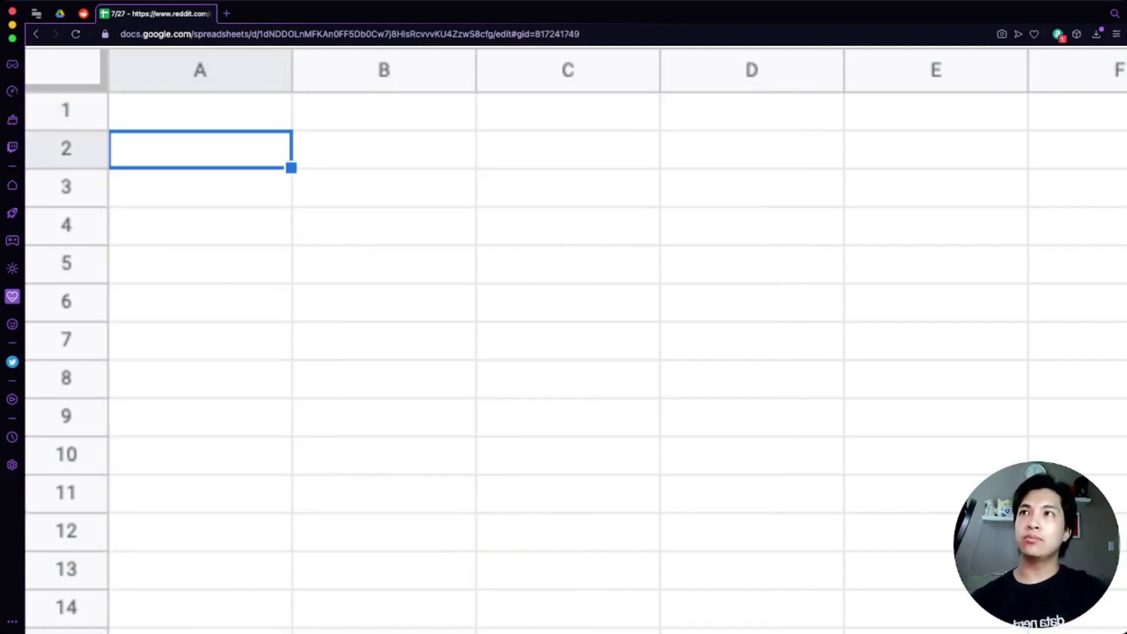
- Examine the first rows of the query output on the Demo sheet, including its headers, ISO codes and vaccination columns
scroll(575, 352, down, 1)
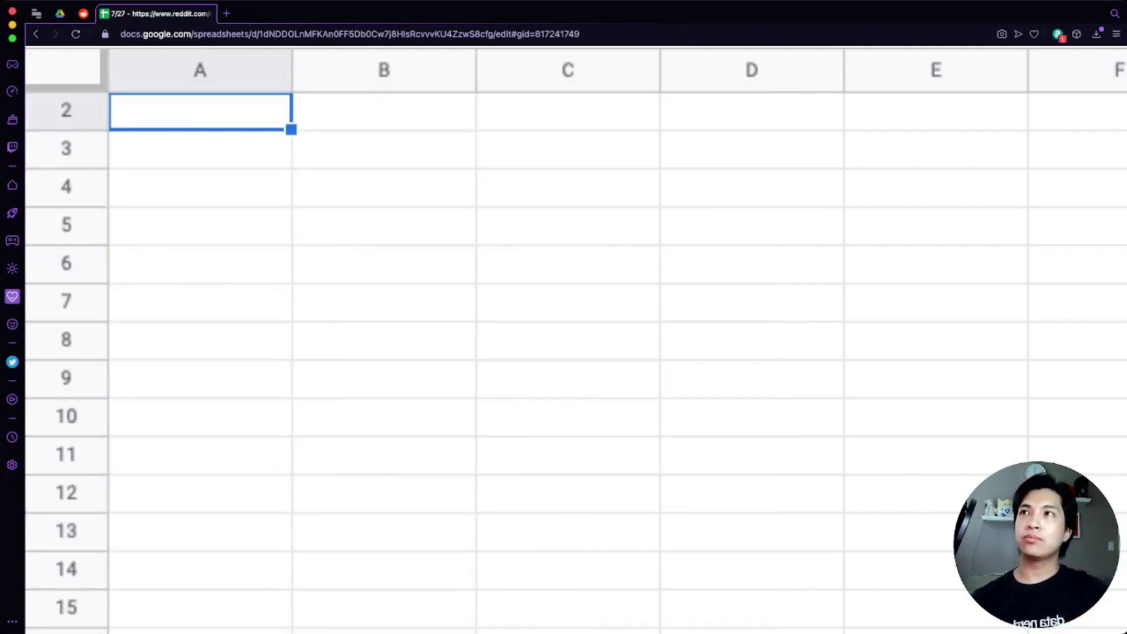
click(384, 226)
scroll(576, 352, down, 1)
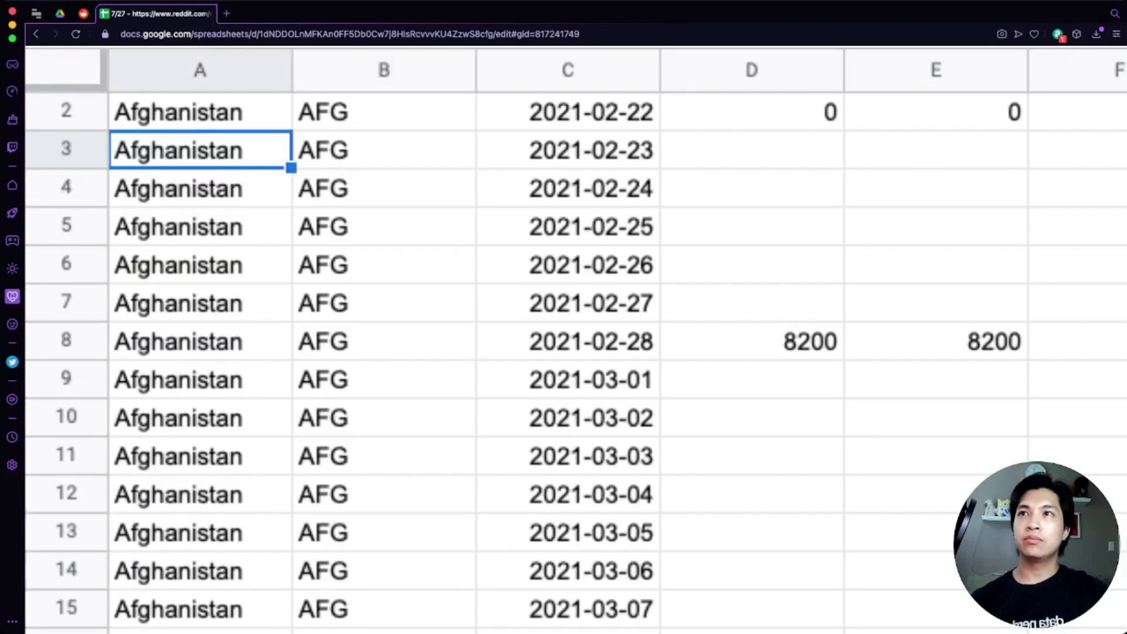
scroll(576, 352, up, 1)
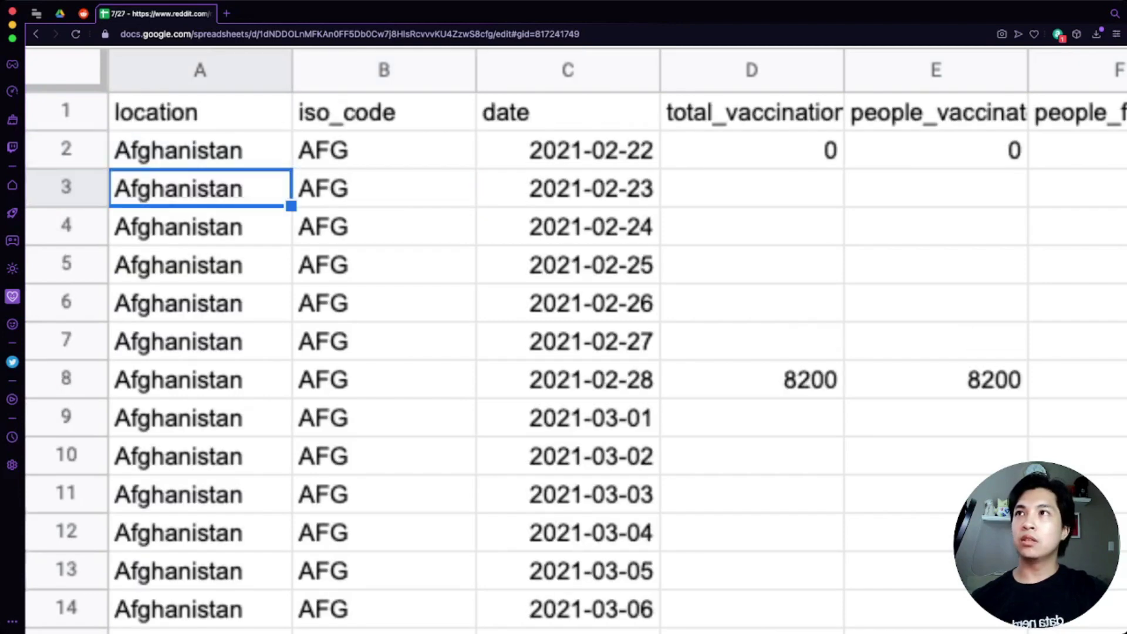
click(201, 111)
scroll(576, 353, down, 1)
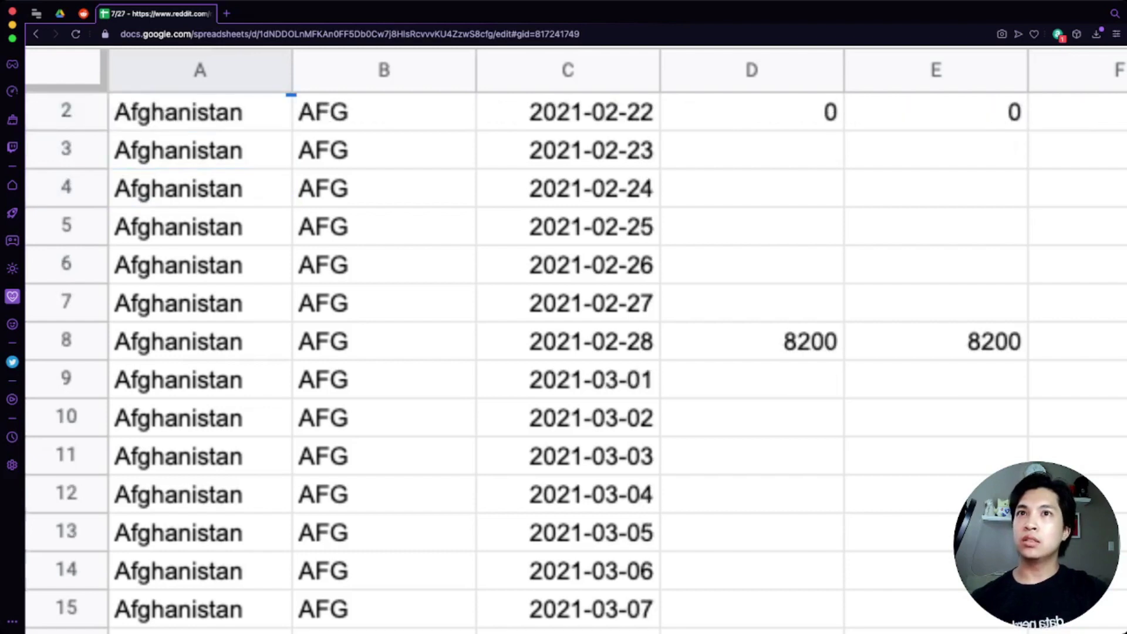
scroll(575, 352, down, 2)
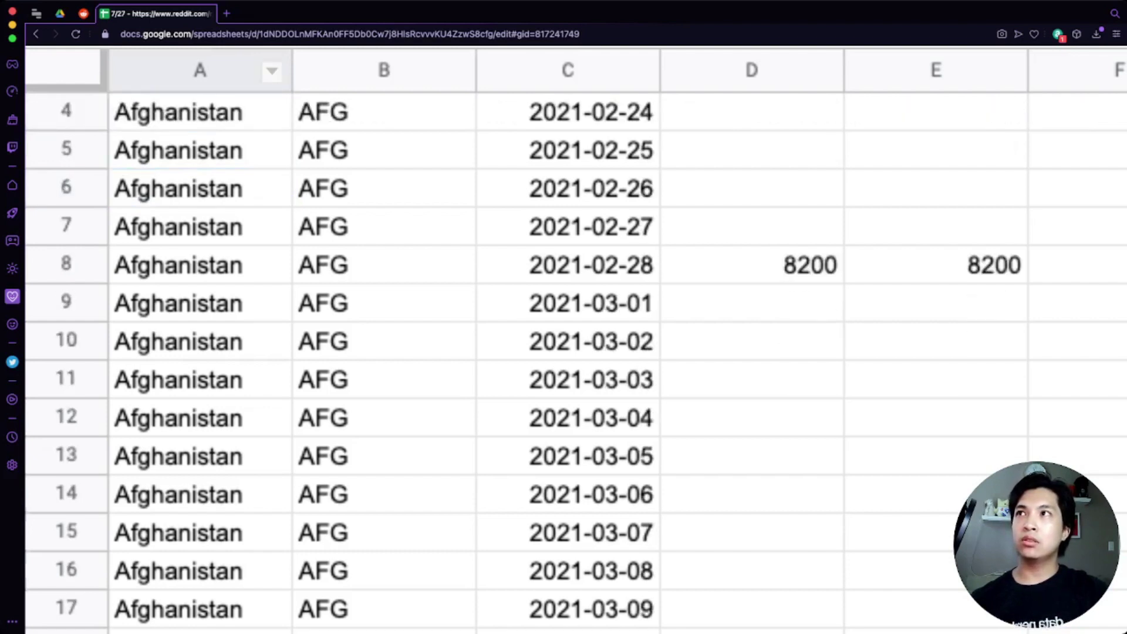
key(super+a)
scroll(575, 352, down, 2)
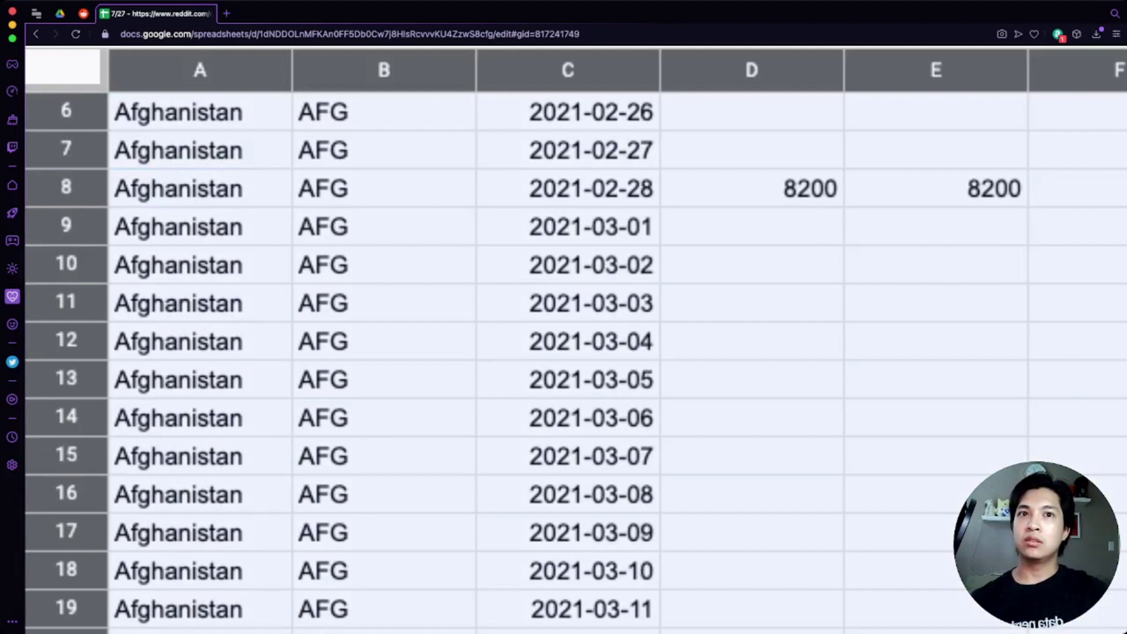
click(384, 227)
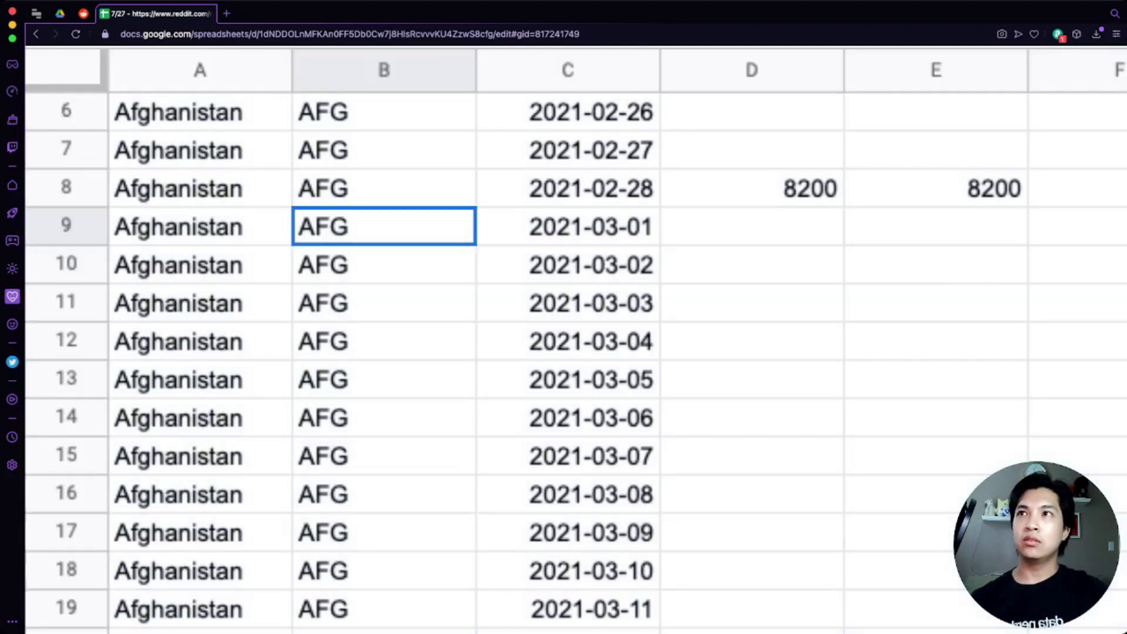
scroll(384, 352, down, 1)
drag(384, 304, 384, 610)
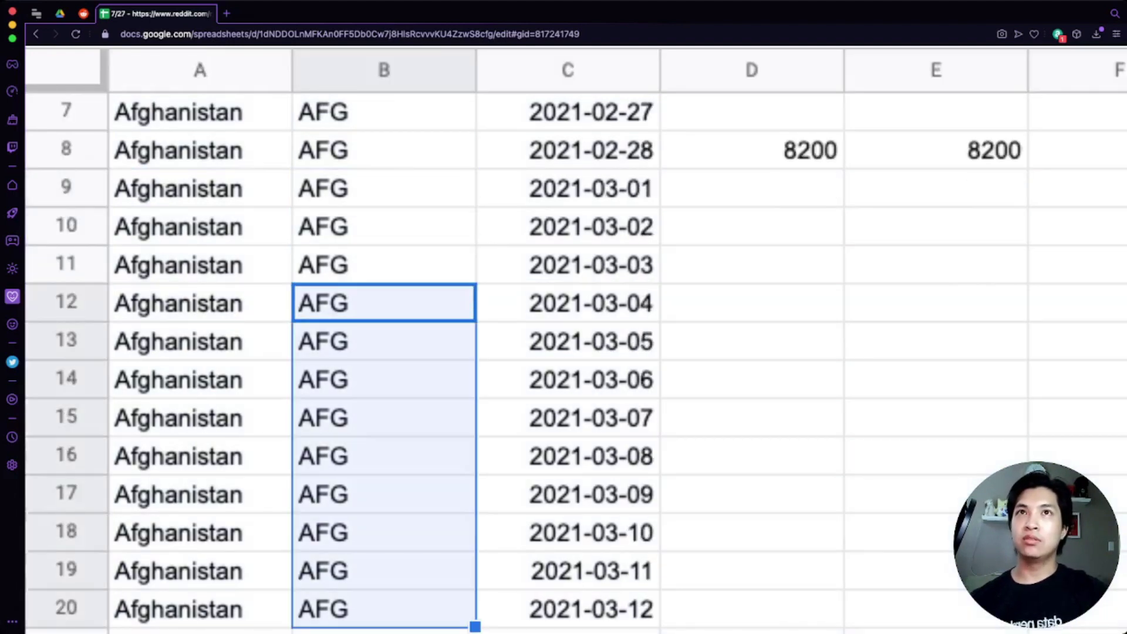
click(752, 265)
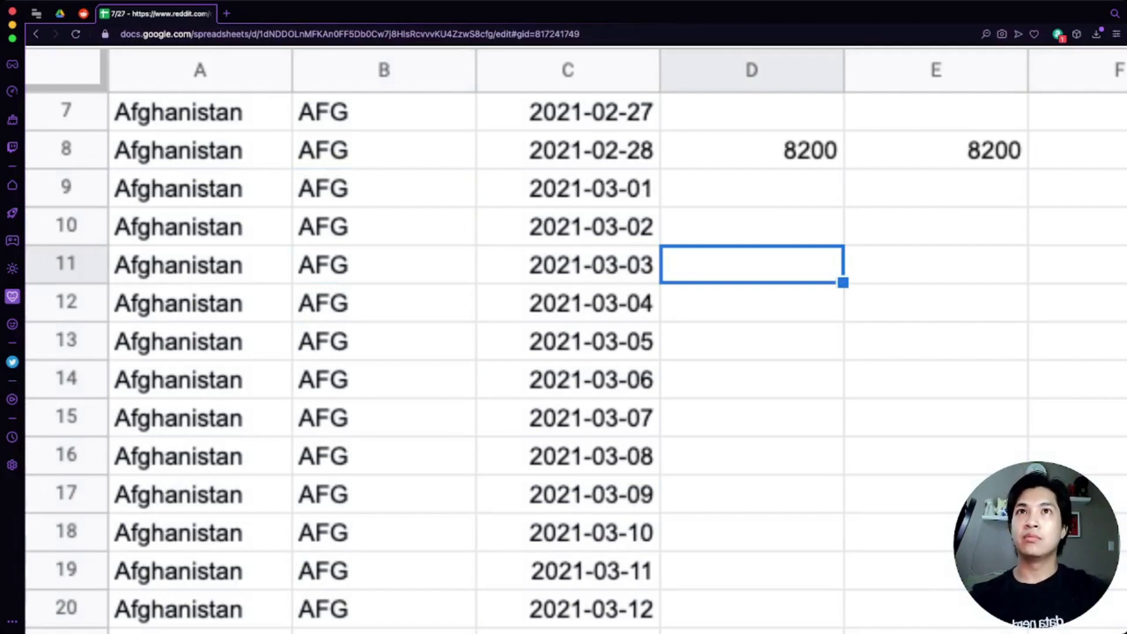
- Examine the query output across all its columns, from the header row down through the location rows
key(super+minus)
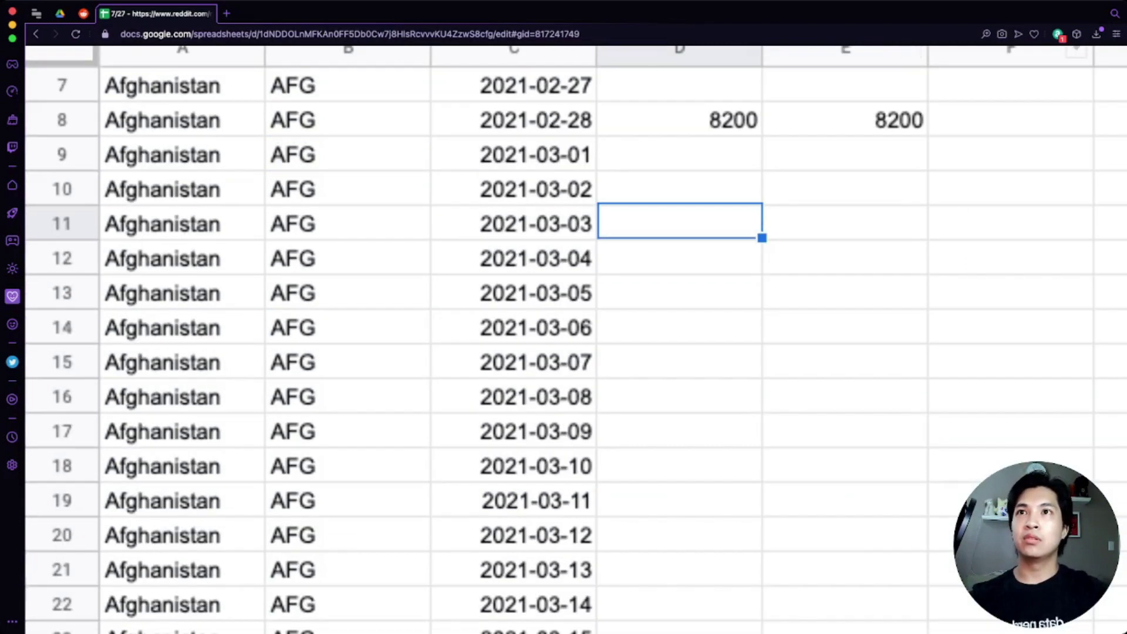
key(super+0)
click(335, 198)
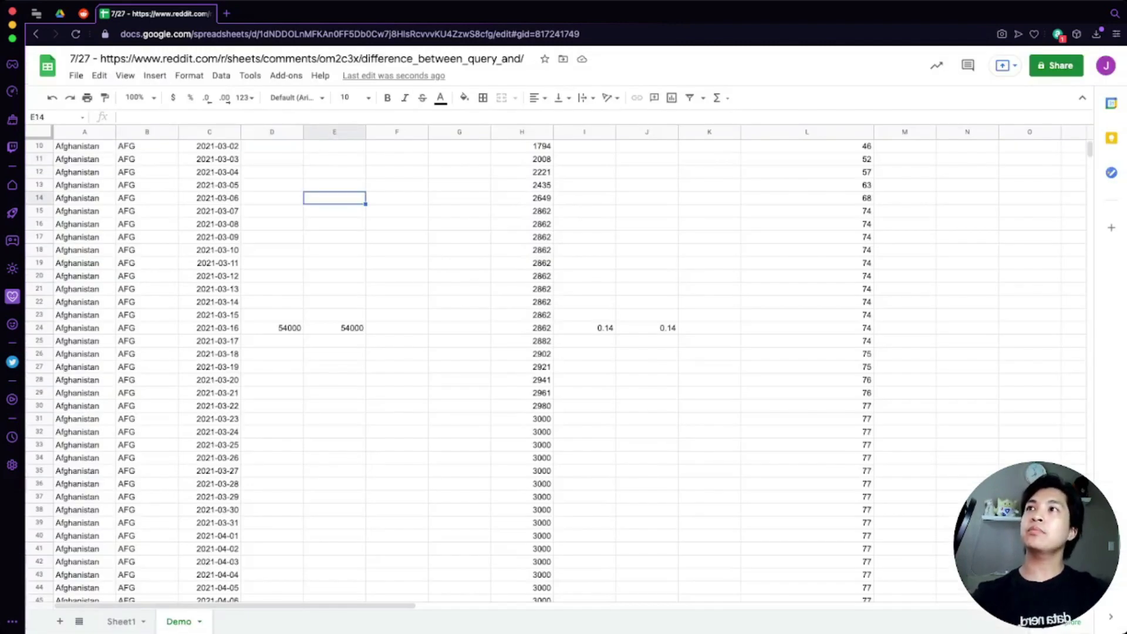
click(84, 185)
scroll(84, 185, up, 3)
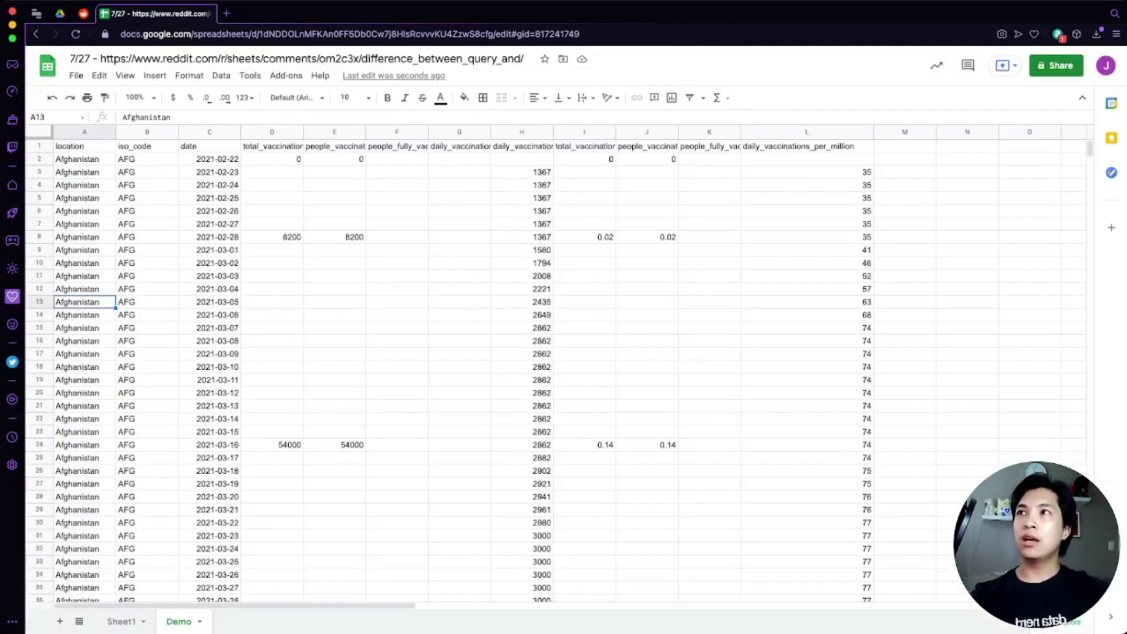
click(84, 145)
click(85, 223)
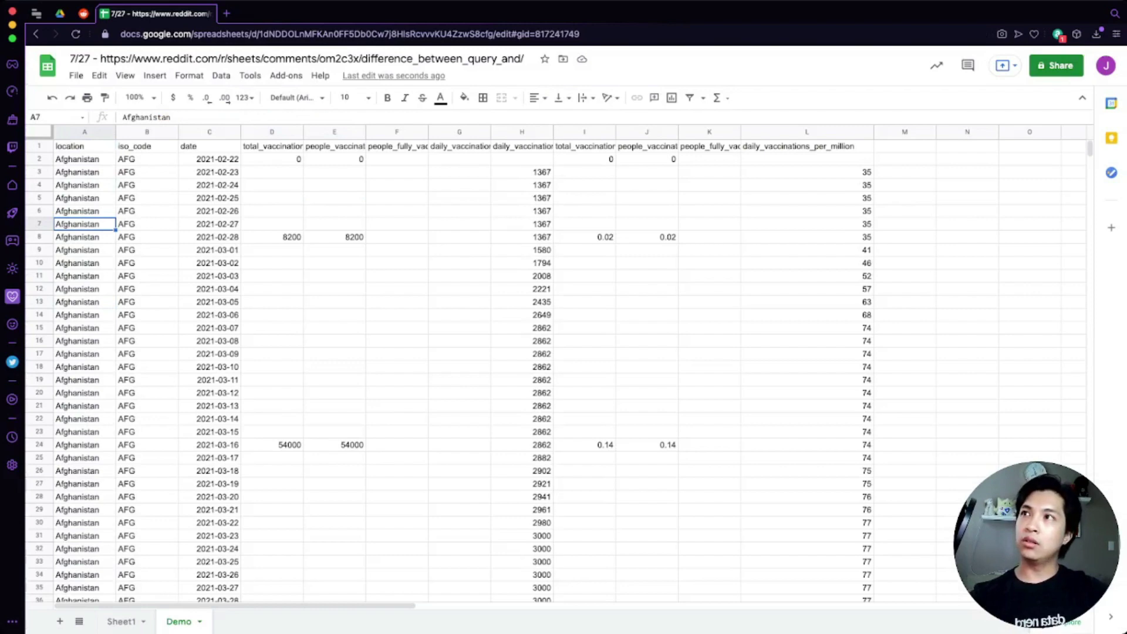
- Go to the end of the query output to check where the data stops, and return to A1
key(ctrl+Down)
key(Up)
key(Up)
key(Up)
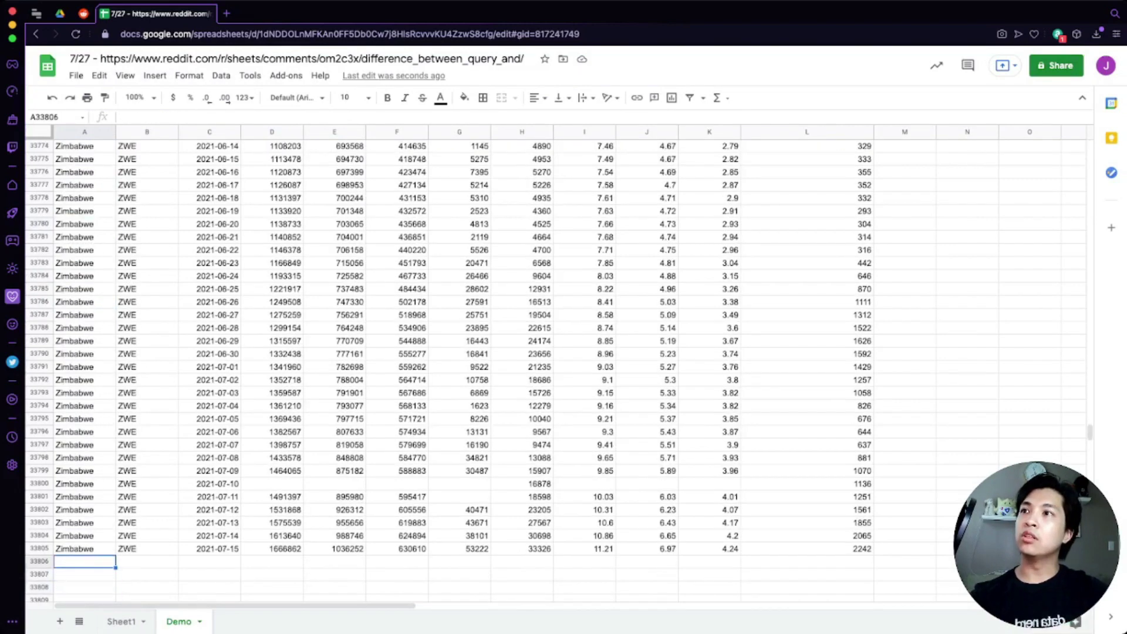
key(Down)
key(Down)
key(Down)
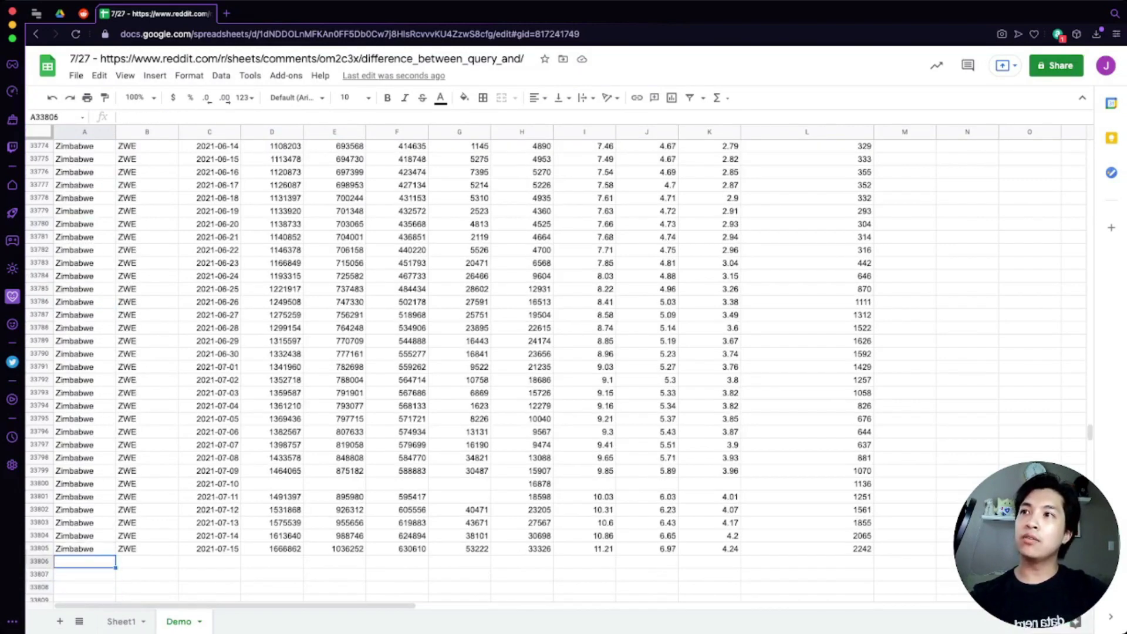
key(Up)
key(Up)
key(ctrl+Up)
key(ctrl+Up)
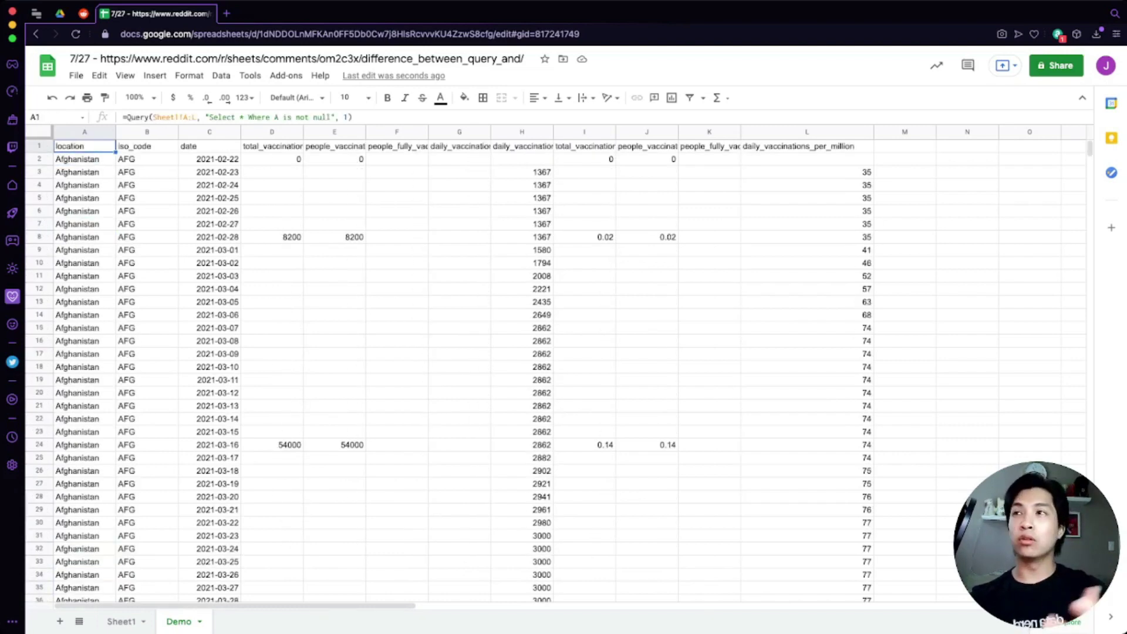
- Review the select clause of the QUERY formula in A1 together with the function's help on its arguments
key(Return)
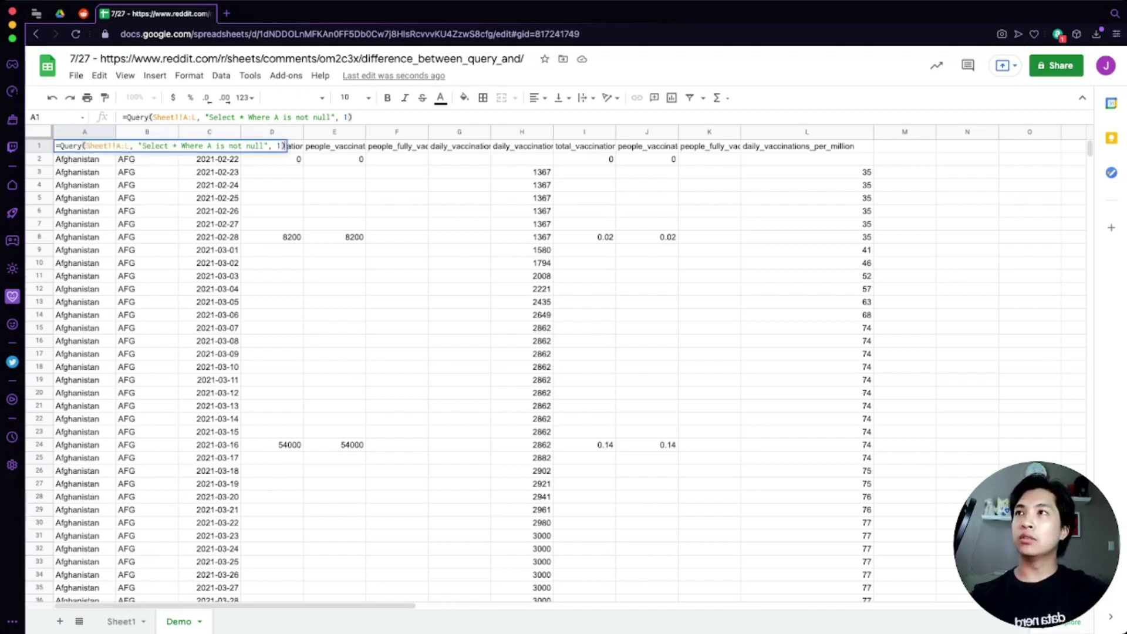
key(alt+Left)
key(alt+Left)
key(alt+Left)
key(alt+Left)
key(alt+Left)
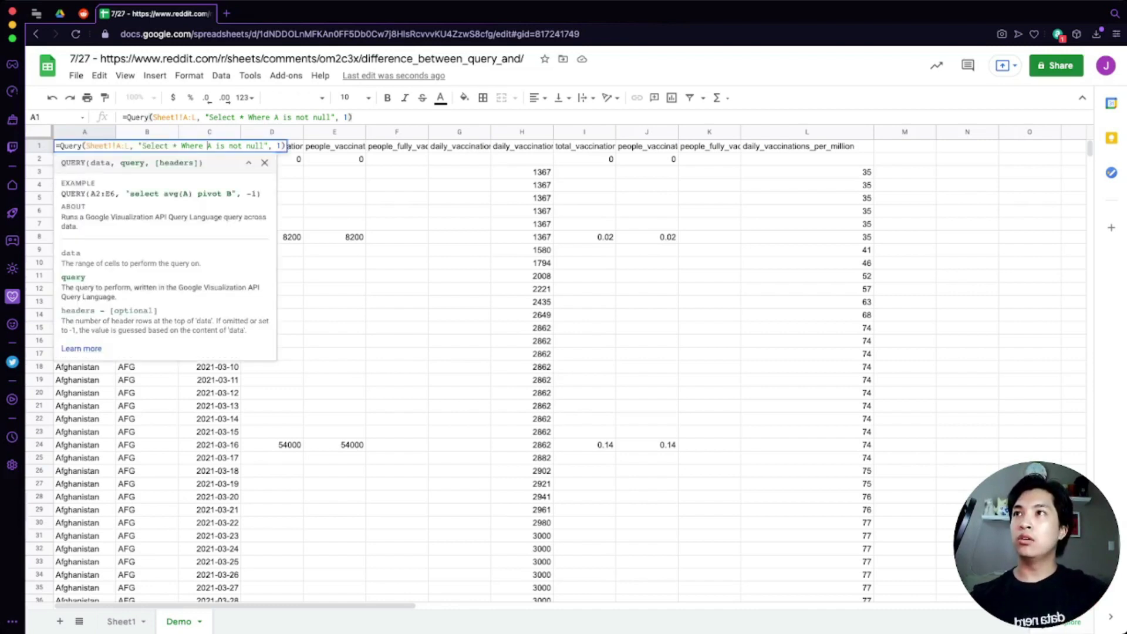
key(Right)
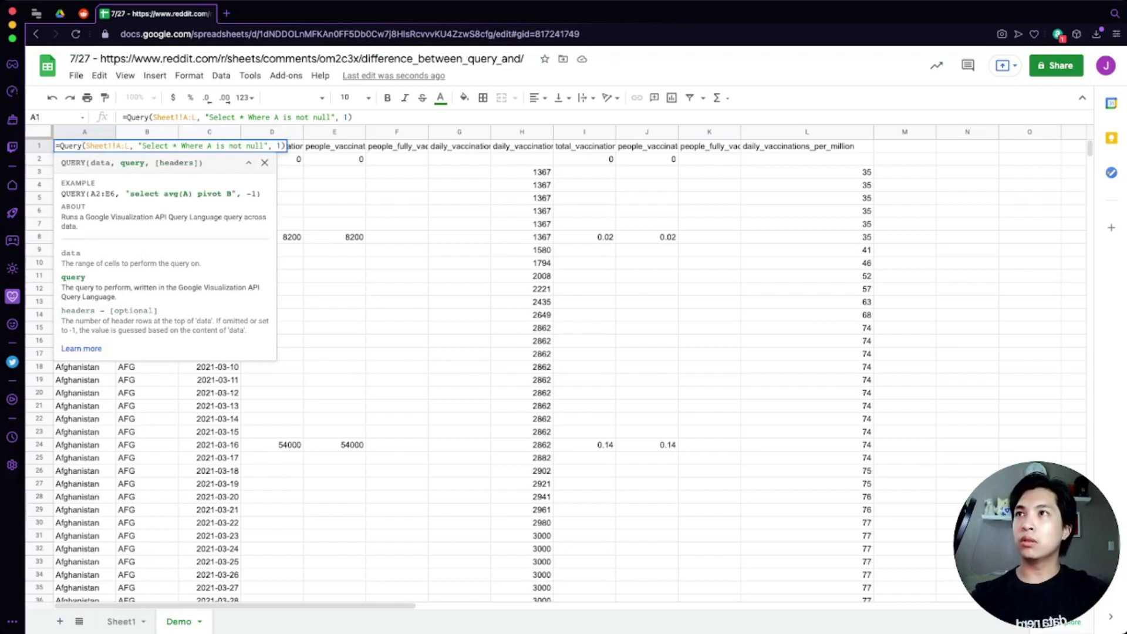
click(249, 163)
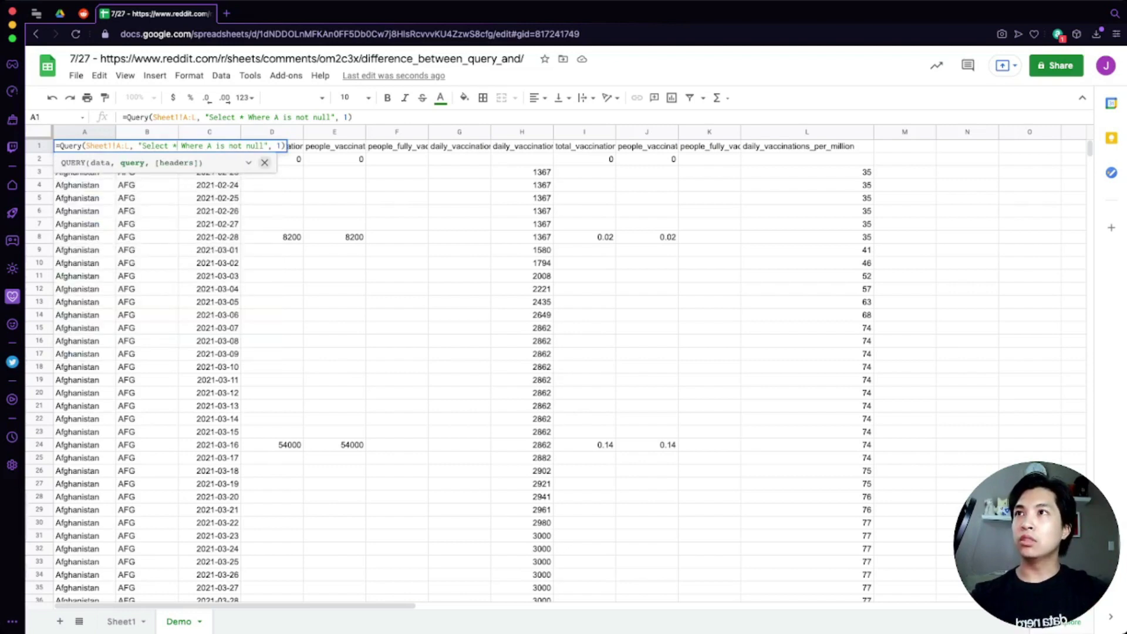
click(249, 163)
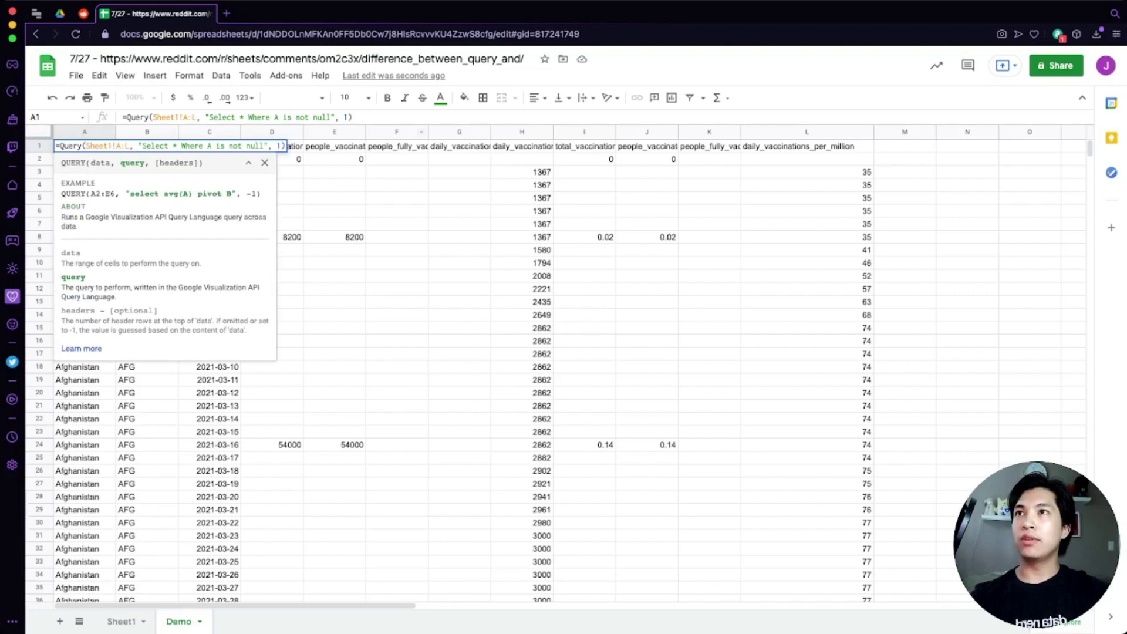
- Examine the query output's location, date and vaccination columns from the header row down through the Africa rows
scroll(563, 370, down, 20)
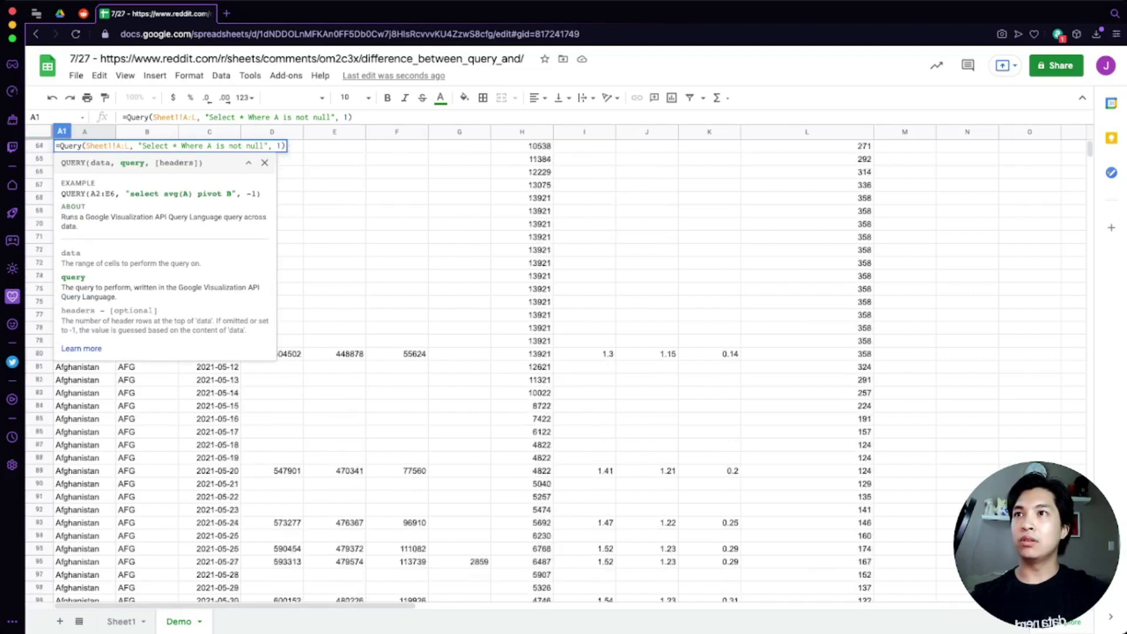
scroll(564, 370, up, 20)
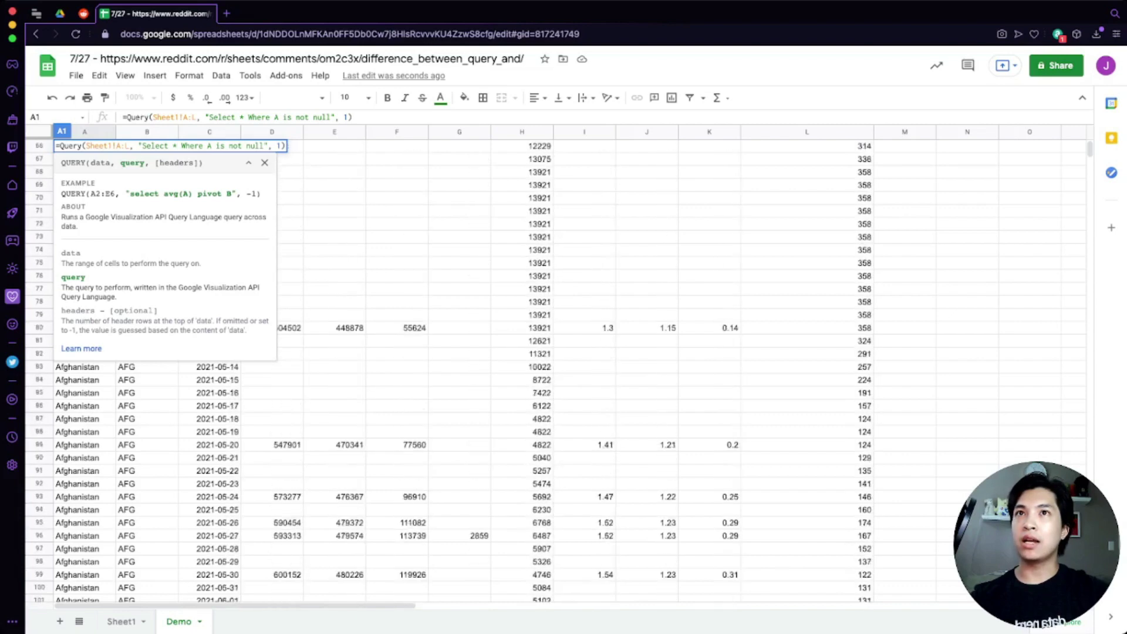
scroll(564, 370, up, 15)
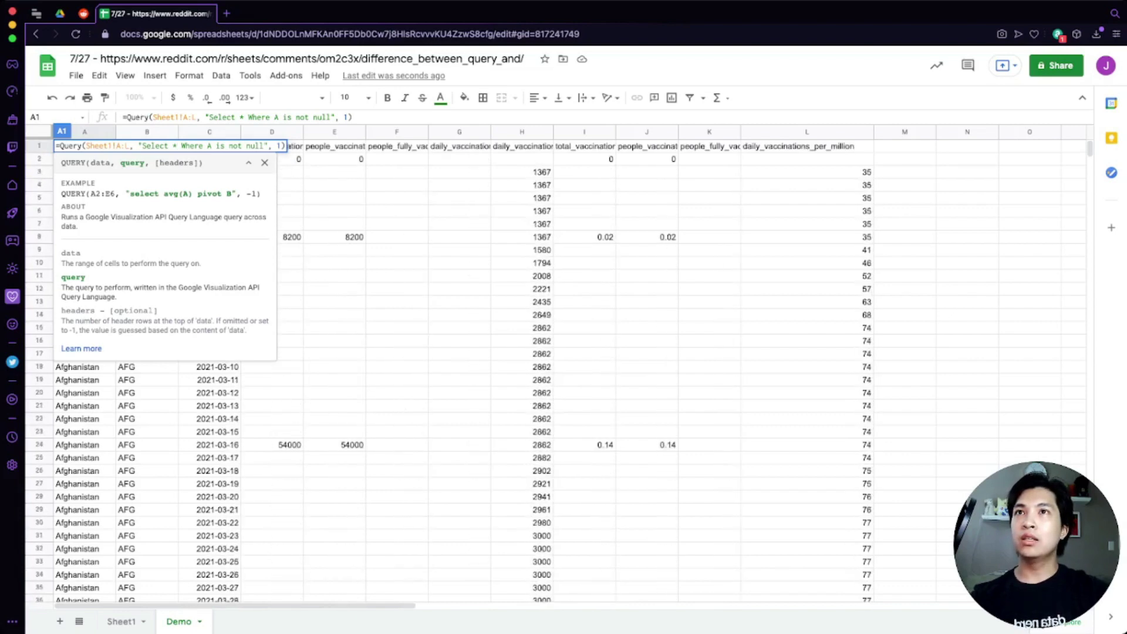
scroll(564, 370, down, 20)
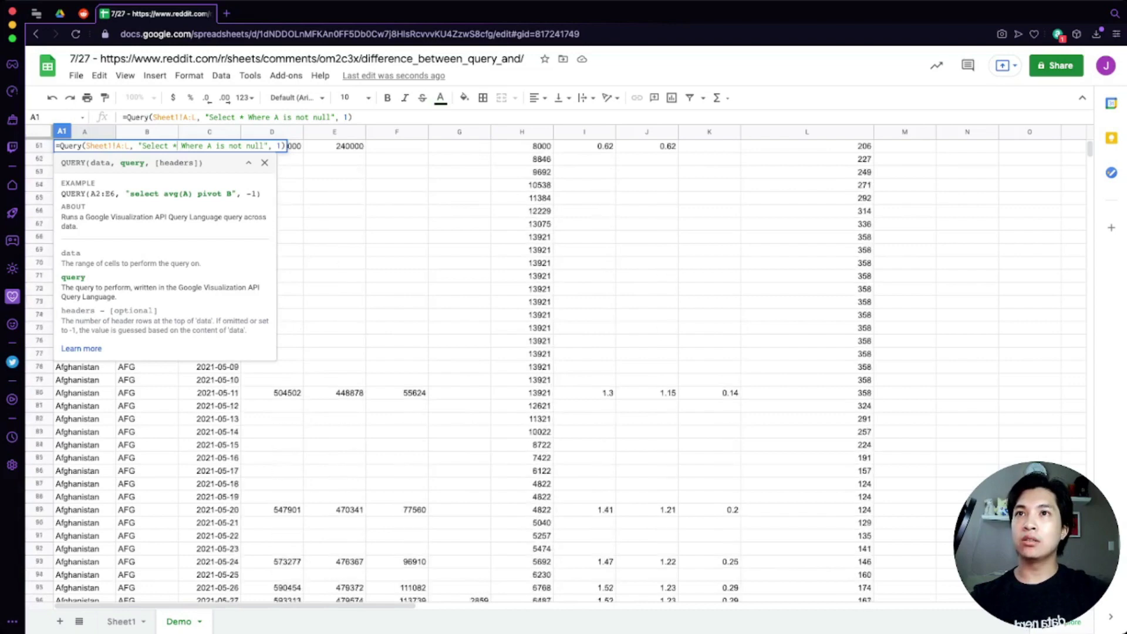
scroll(563, 370, down, 20)
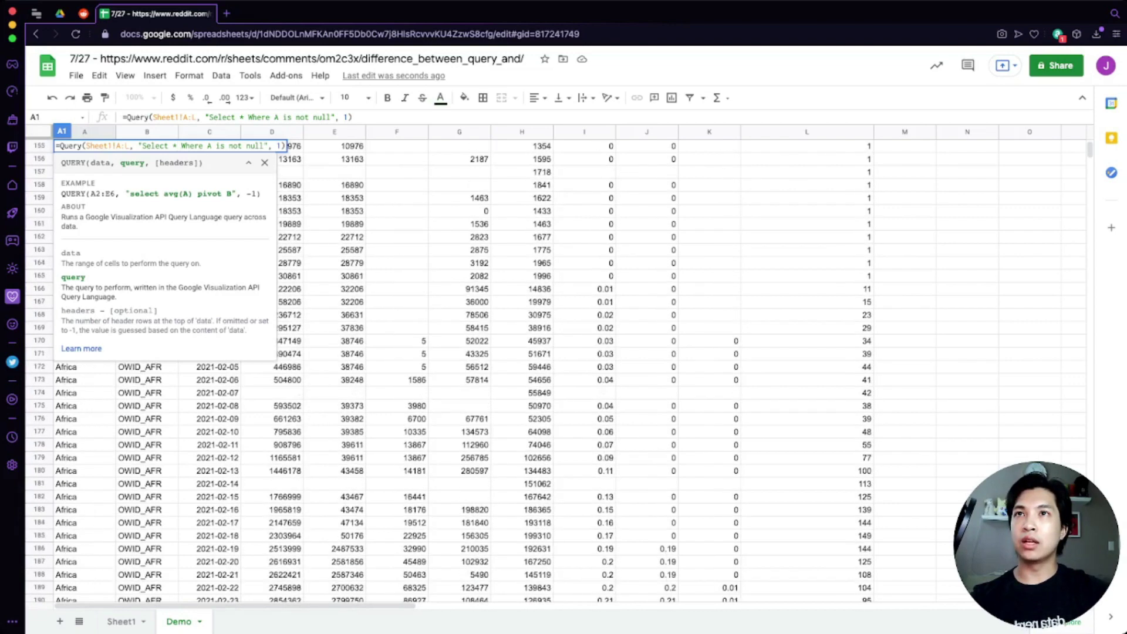
scroll(563, 370, up, 20)
scroll(564, 370, up, 20)
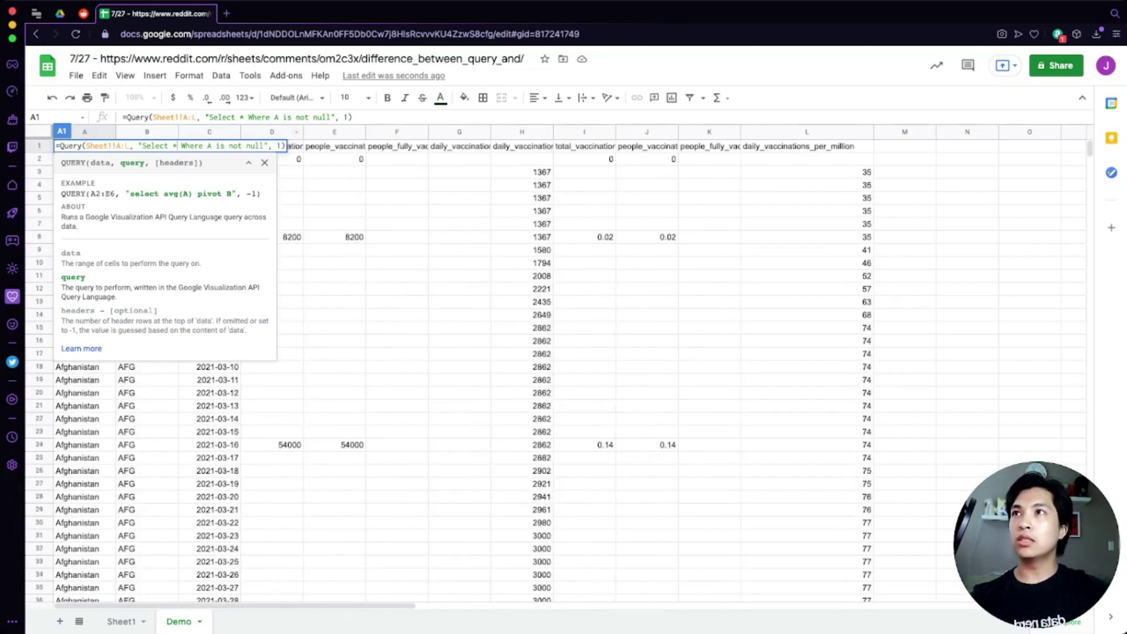
- Replace the asterisk in A1's select clause with columns A, C, D, E, H, I, J, L and commit the formula
click(245, 117)
key(BackSpace)
text(A)
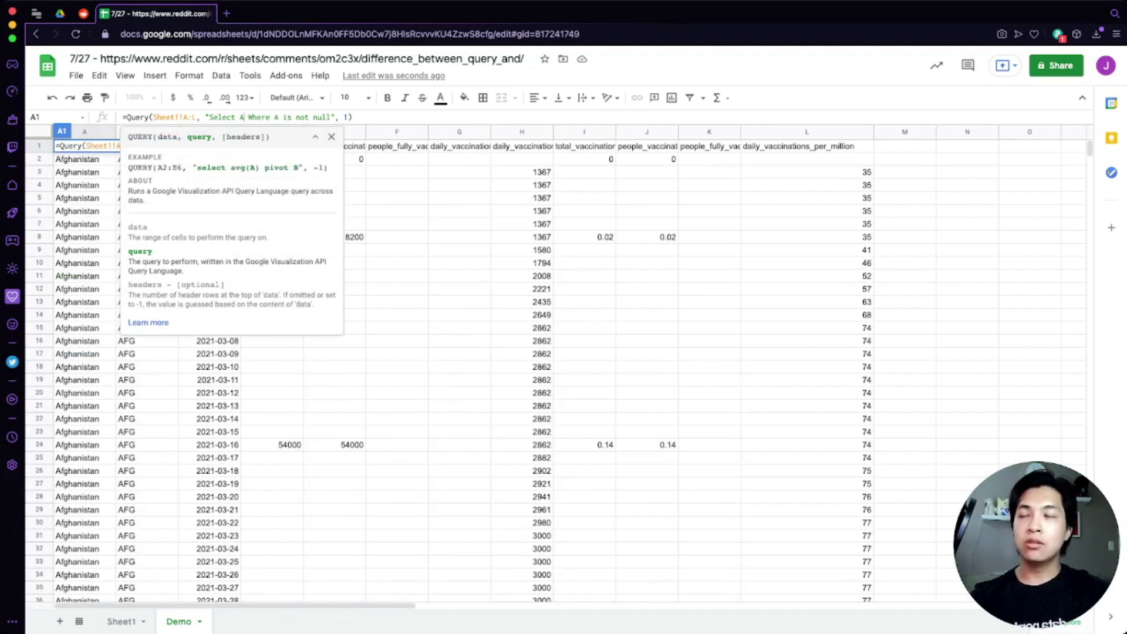
text(, )
text(C, D, )
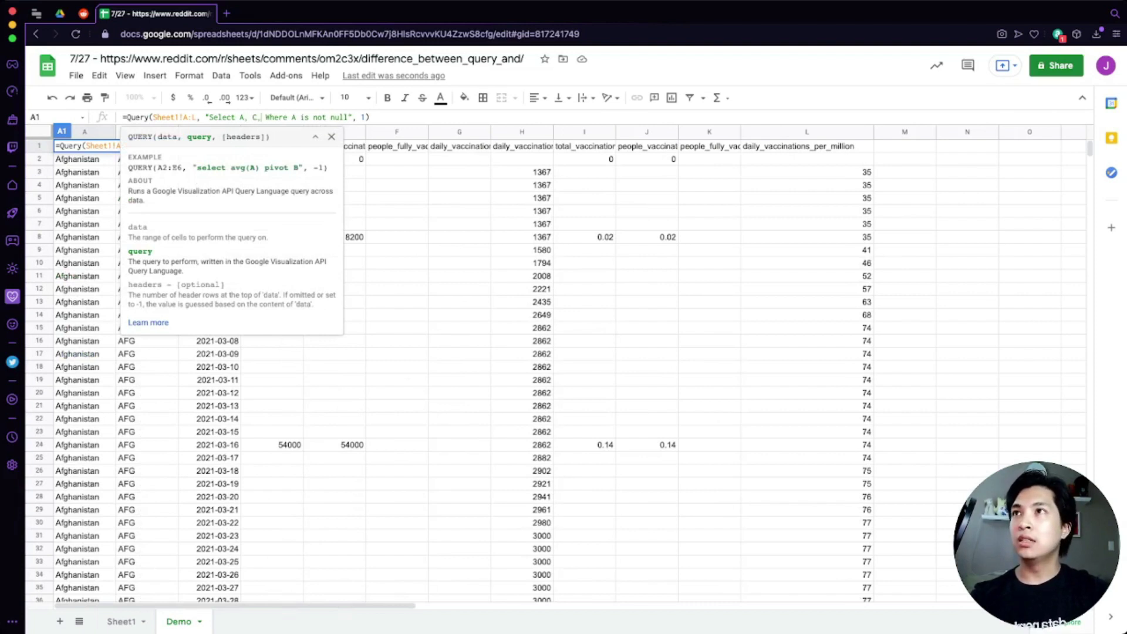
text(E, H, )
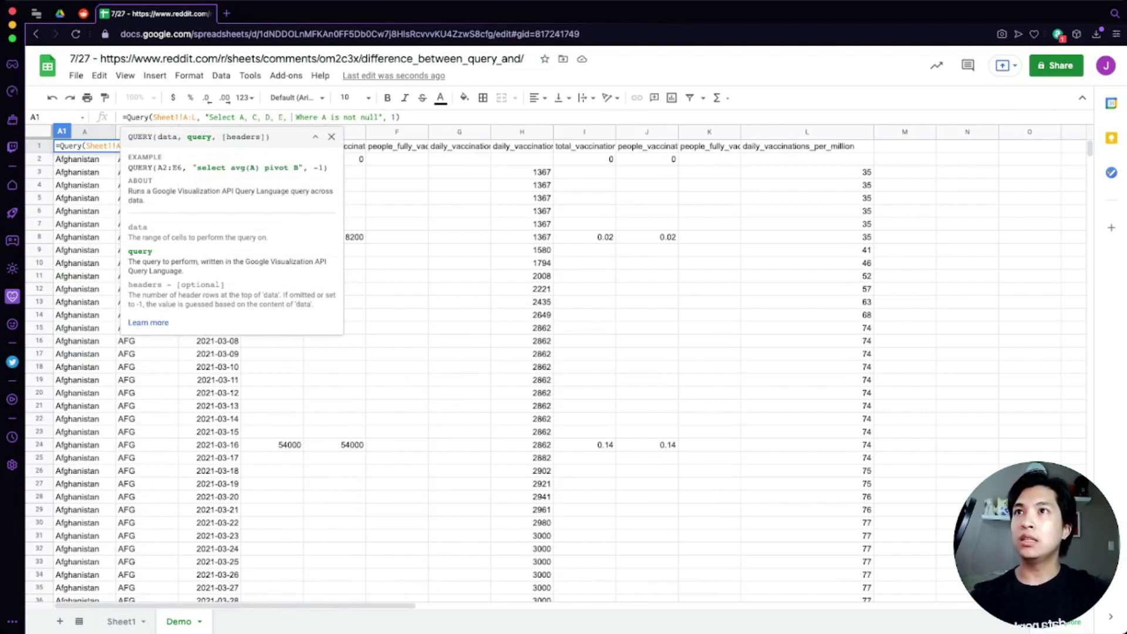
text(I, J, )
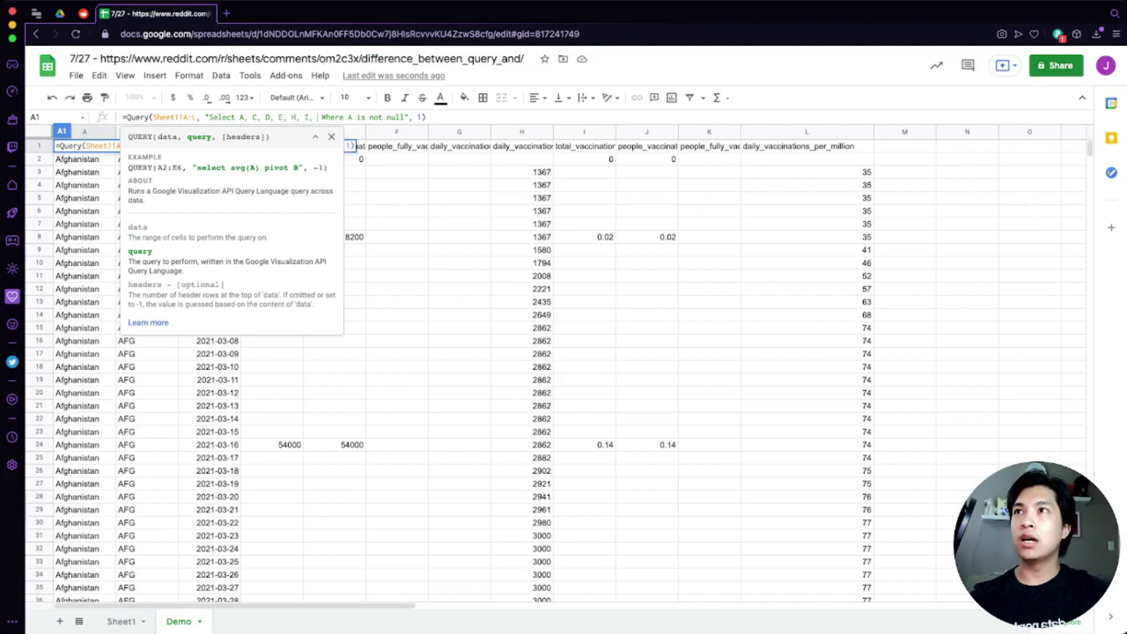
text(L)
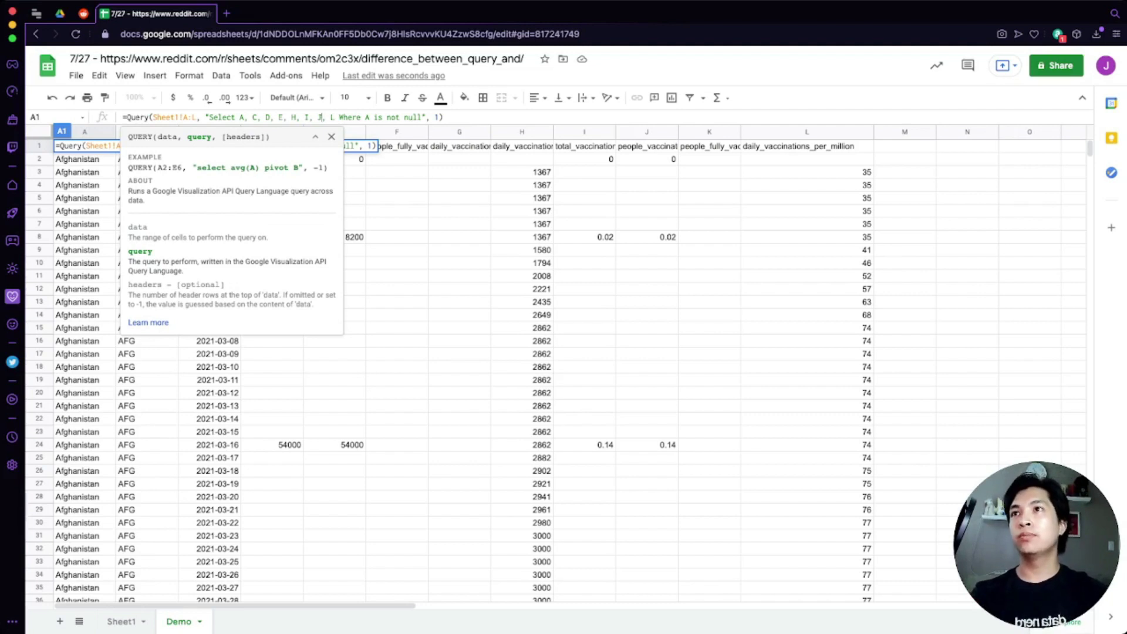
key(Return)
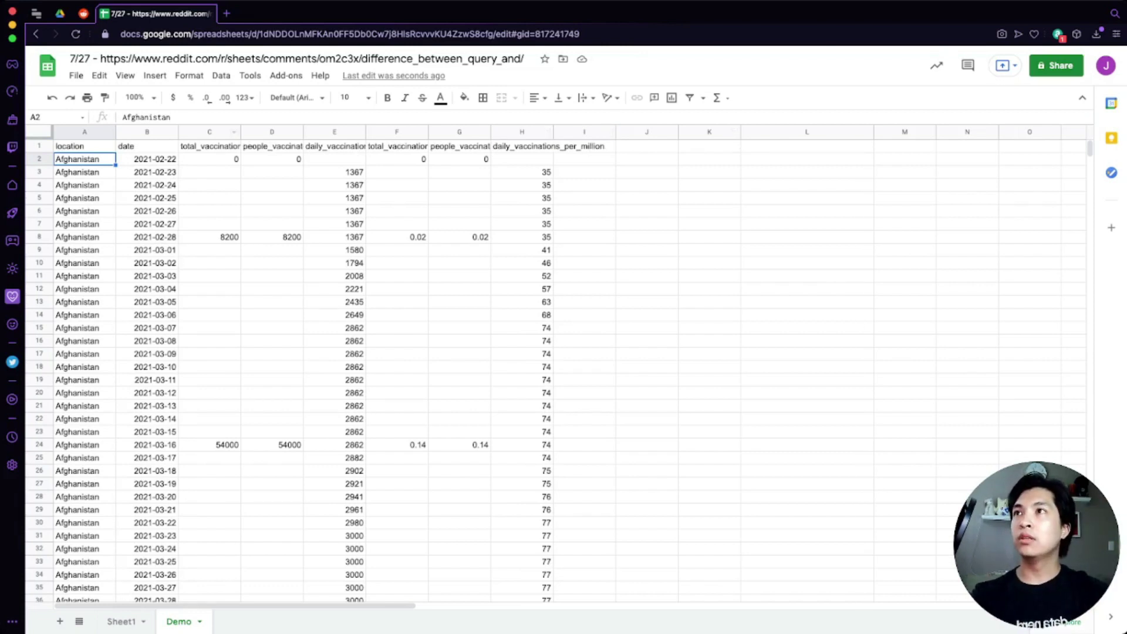
- Add the condition "and L > 100" to the where clause of A1's query and commit it
click(85, 147)
click(422, 118)
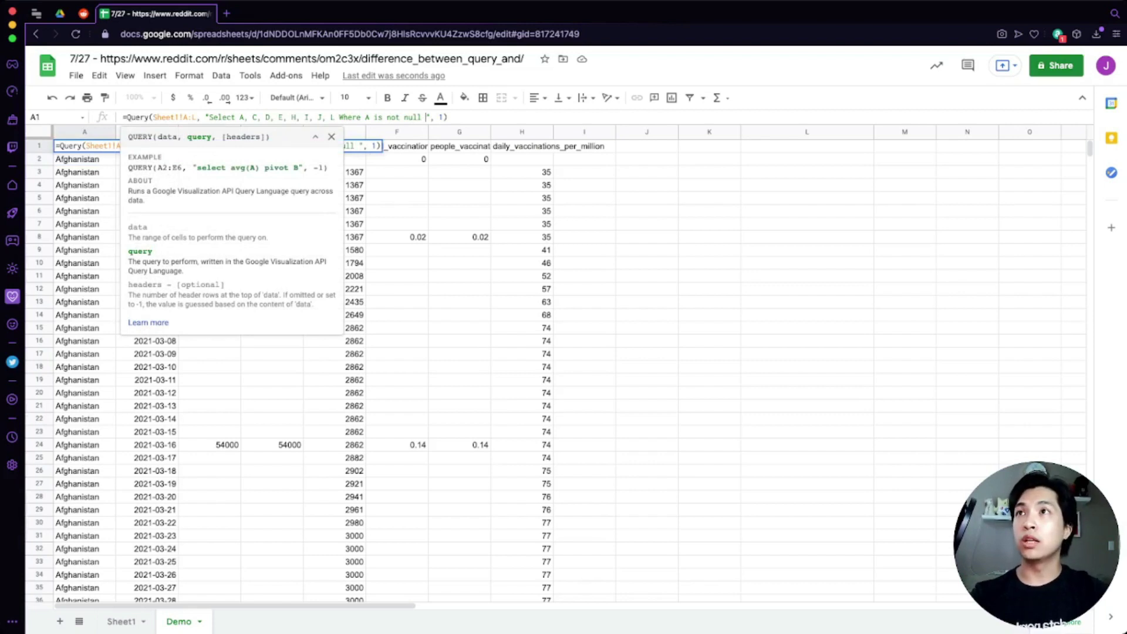
text(and L)
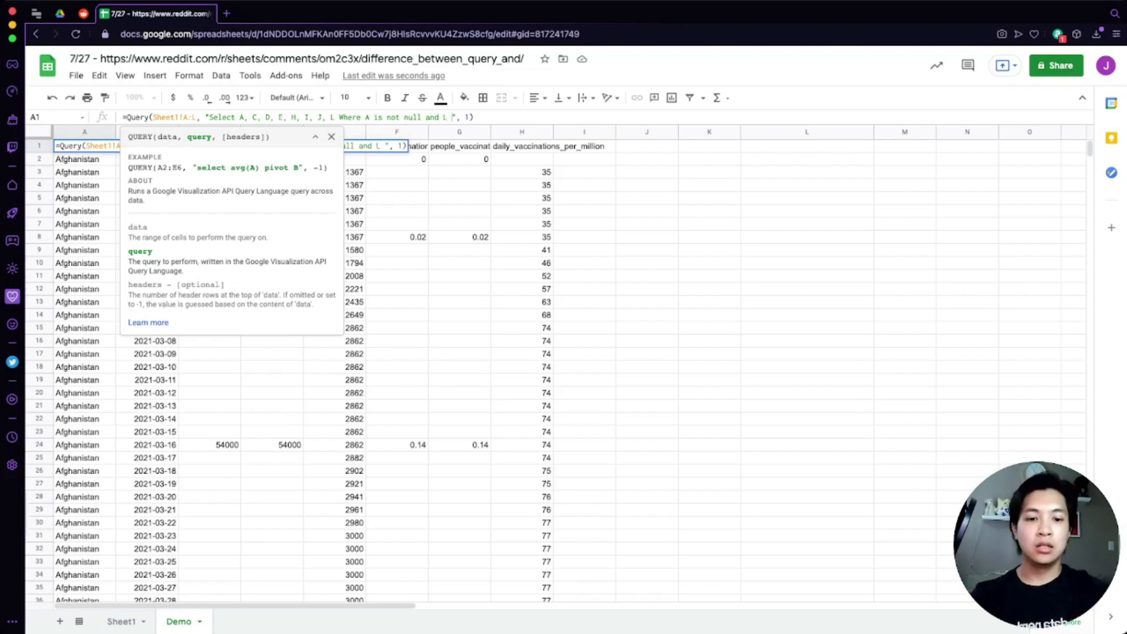
text( > 100)
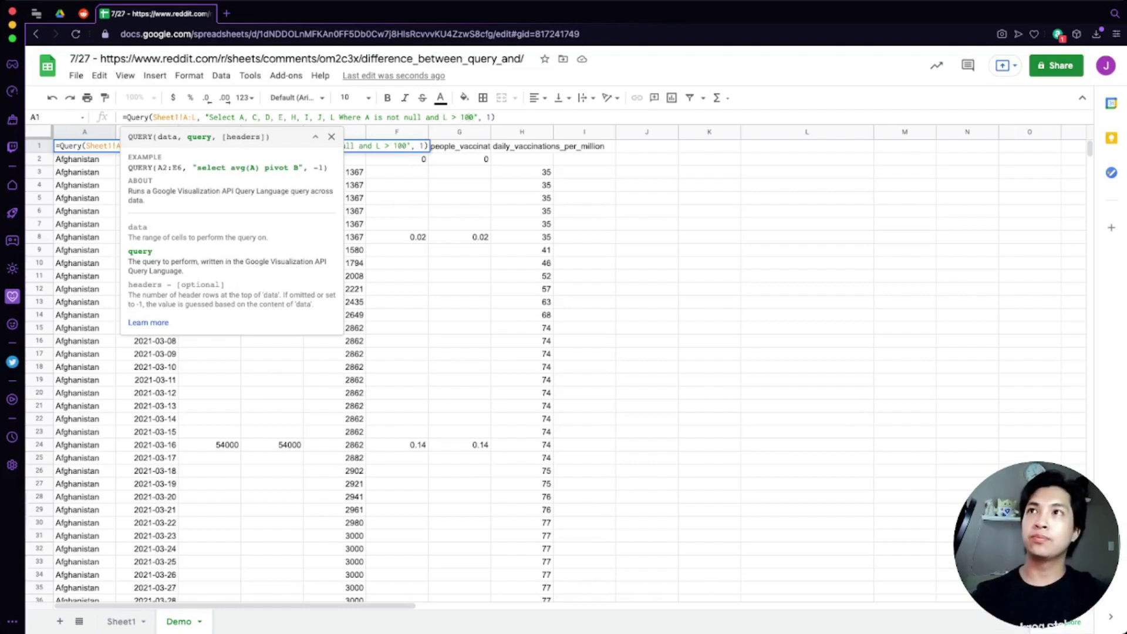
key(Return)
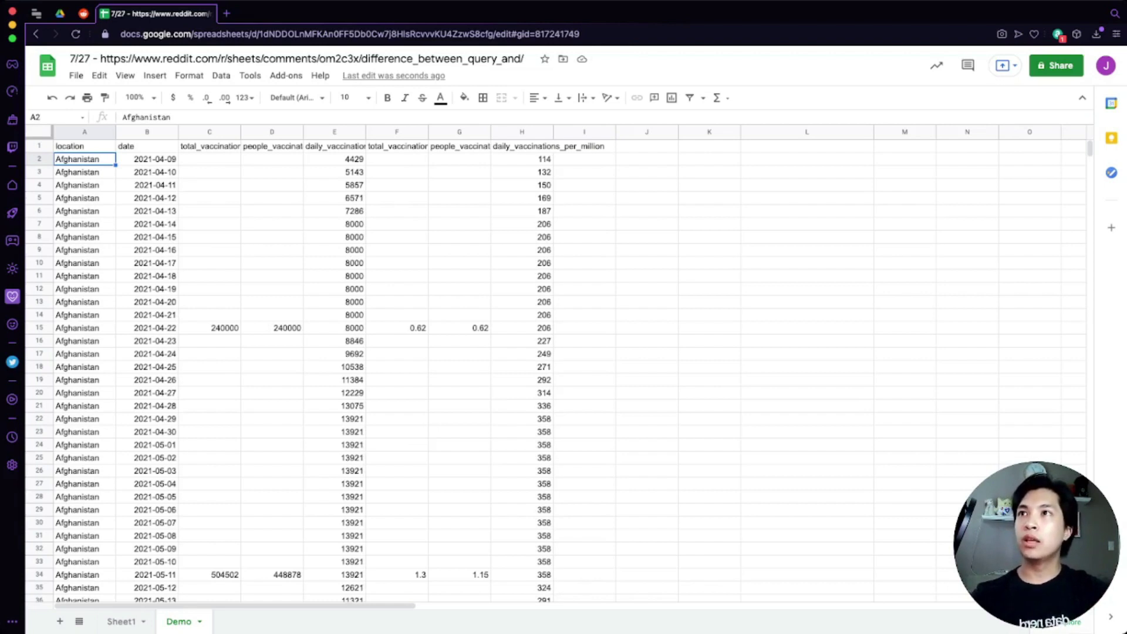
- Extend A1's where clause with "and C > date '", close the string after the single quote and add two ampersands for joining a value
key(Up)
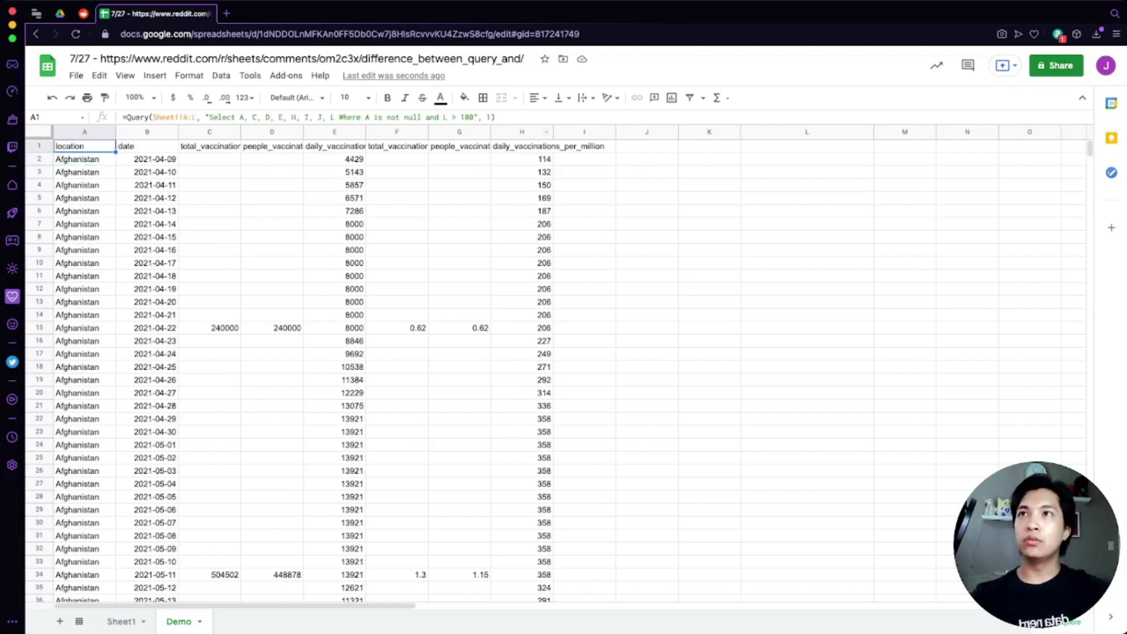
text(and)
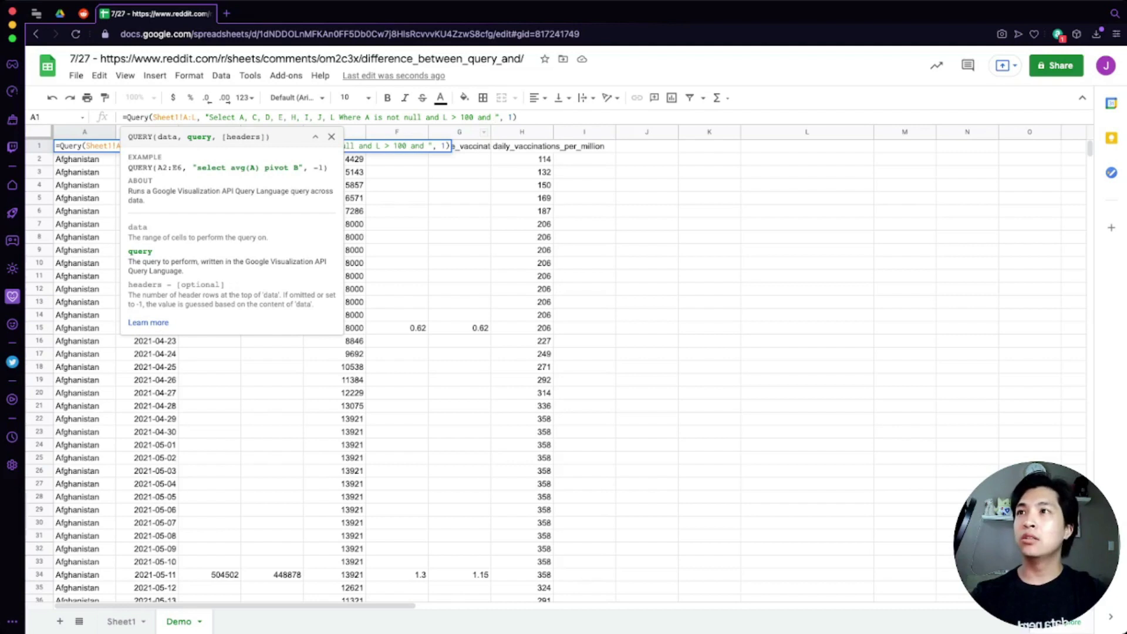
text(C)
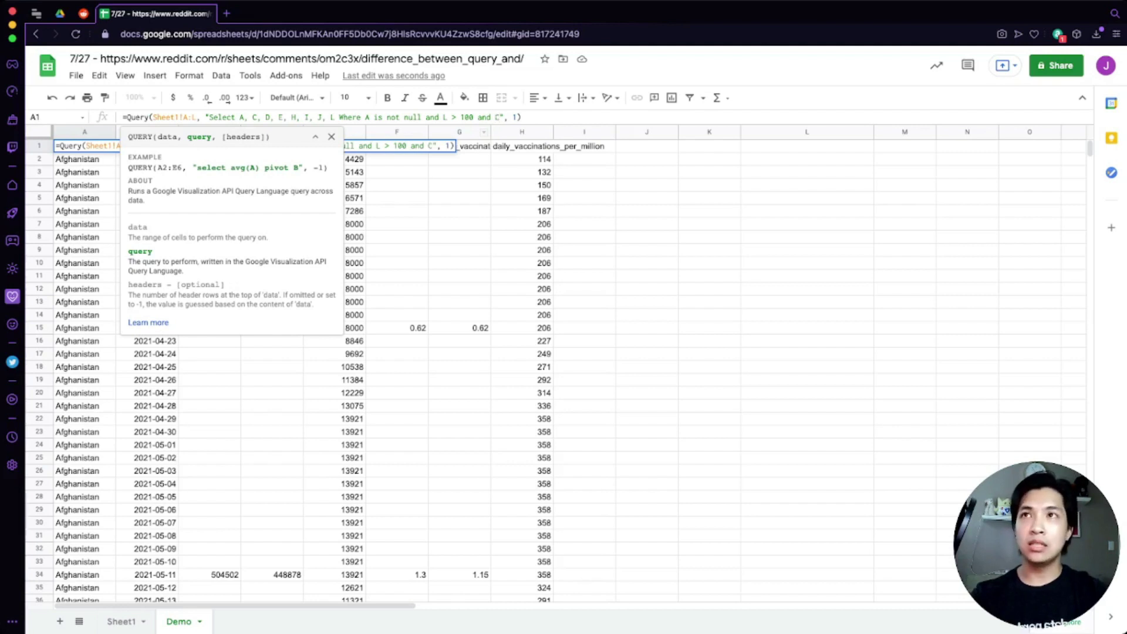
text( > date )
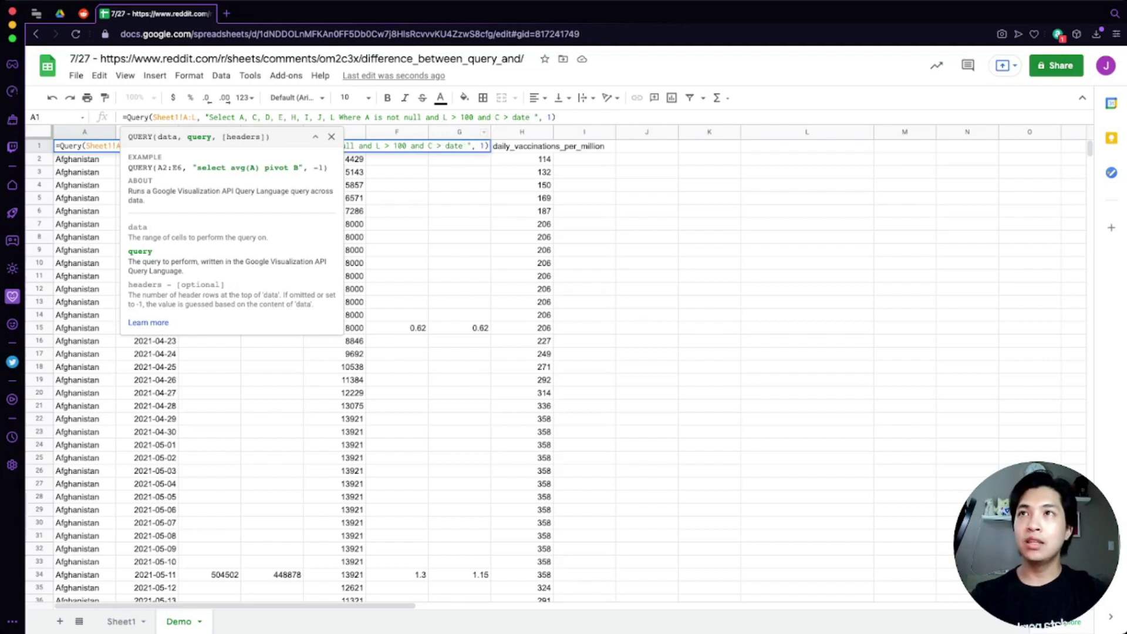
text(')
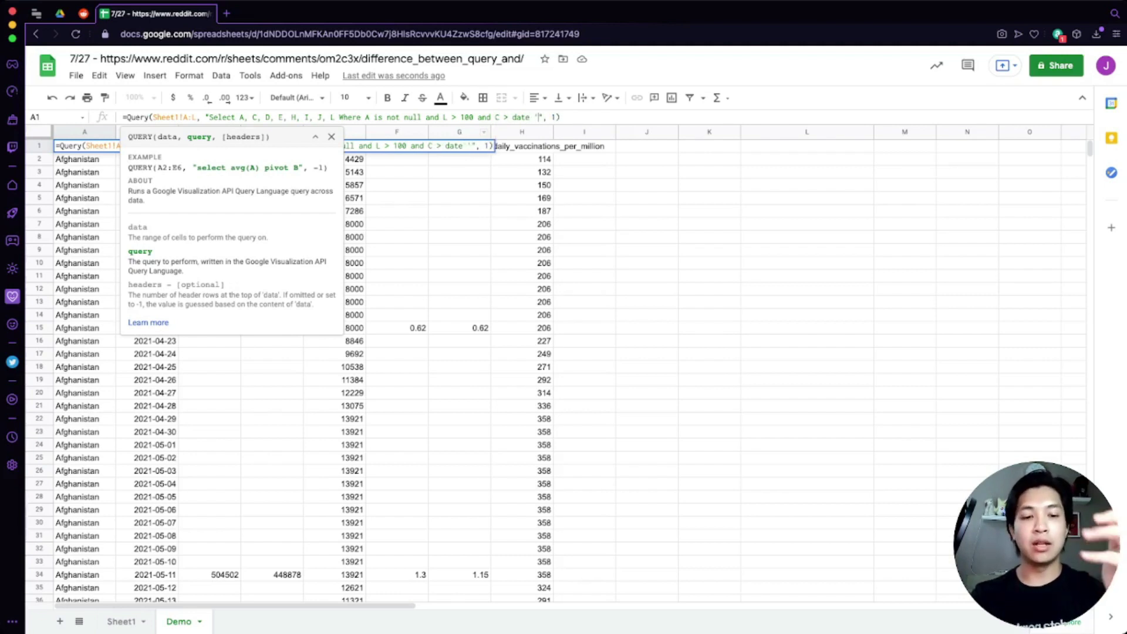
text(" &)
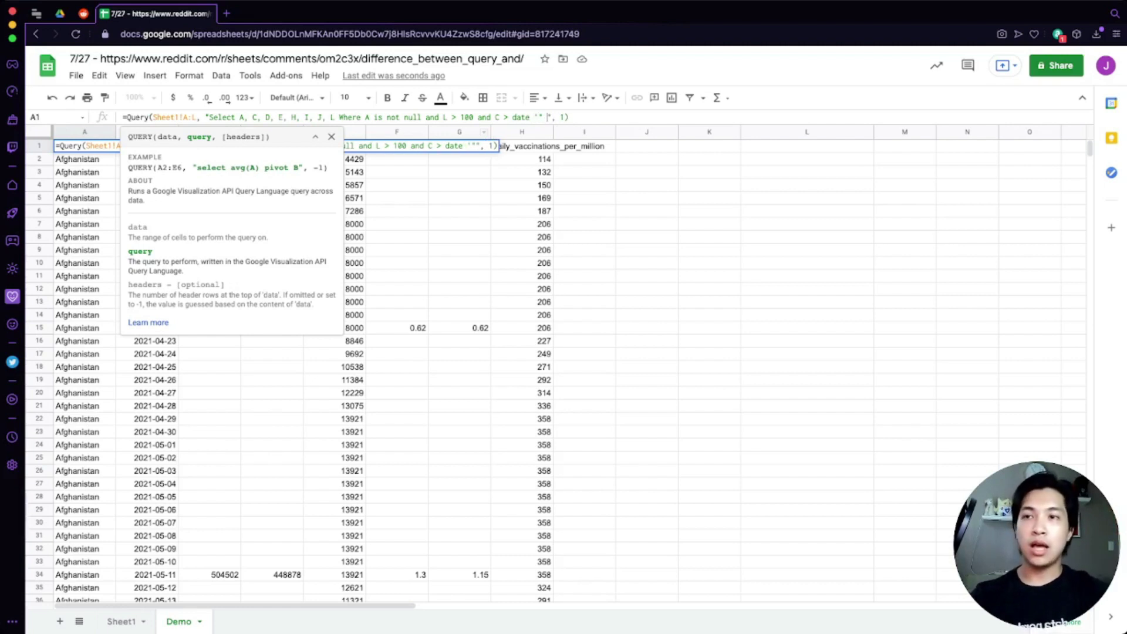
text( &)
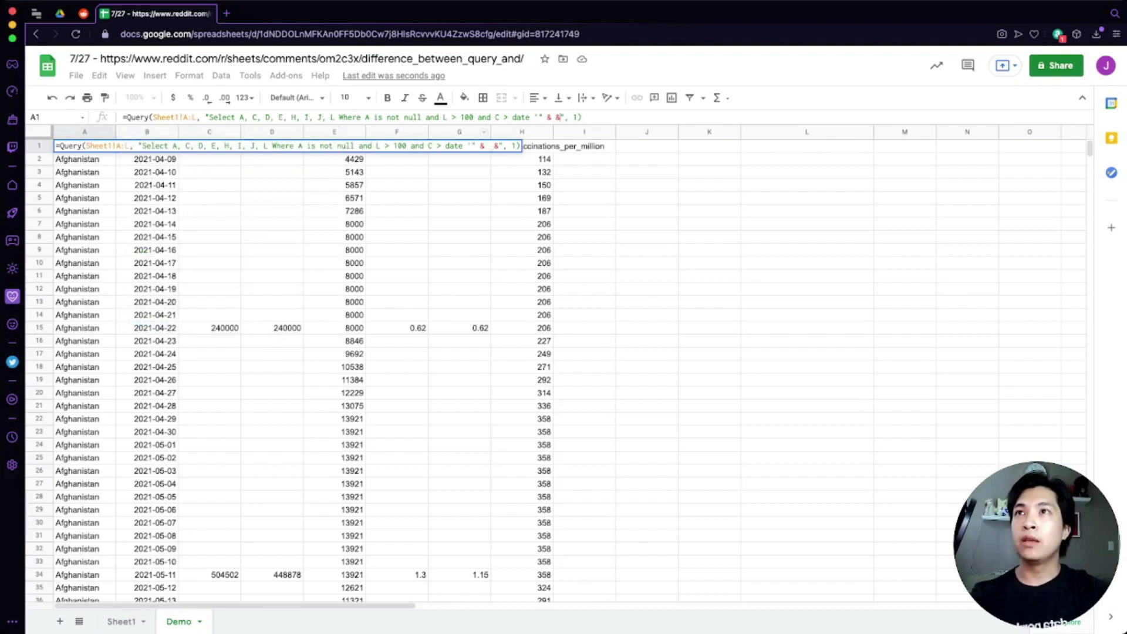
- Start a text() function with TODAY() as its first argument between the two ampersands of the date condition
text( text( )
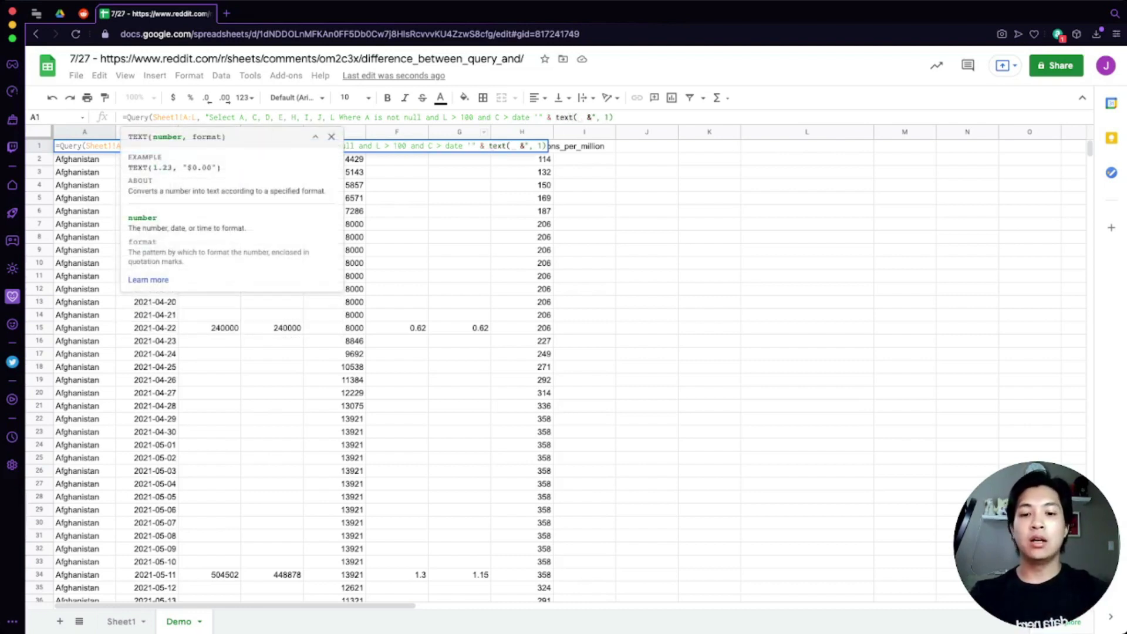
text(TODAY())
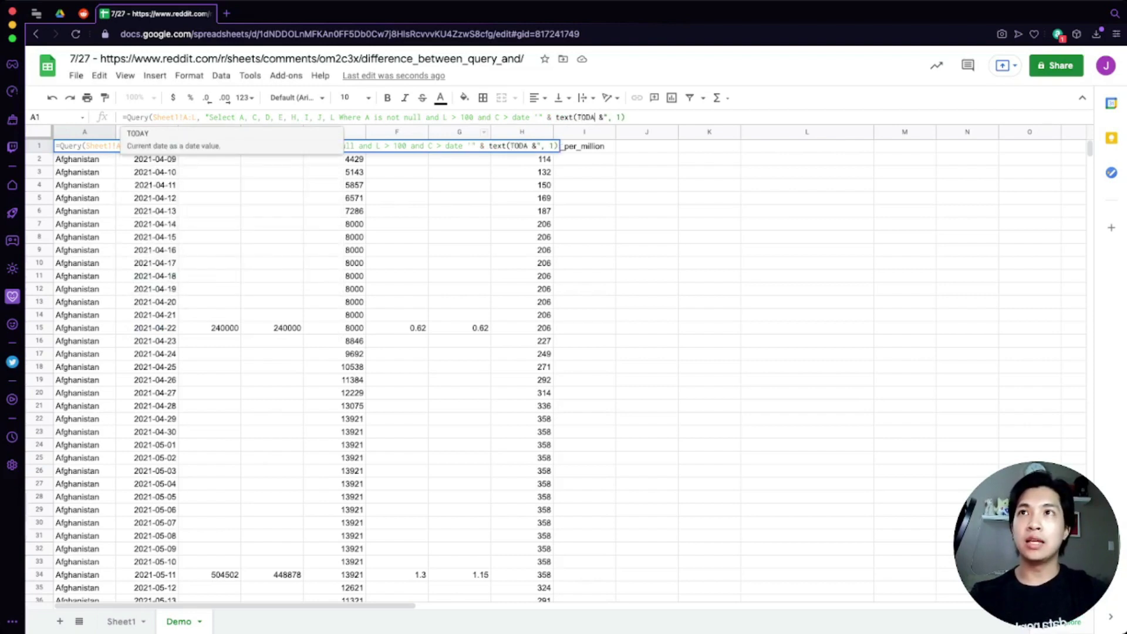
text(,'yyy)
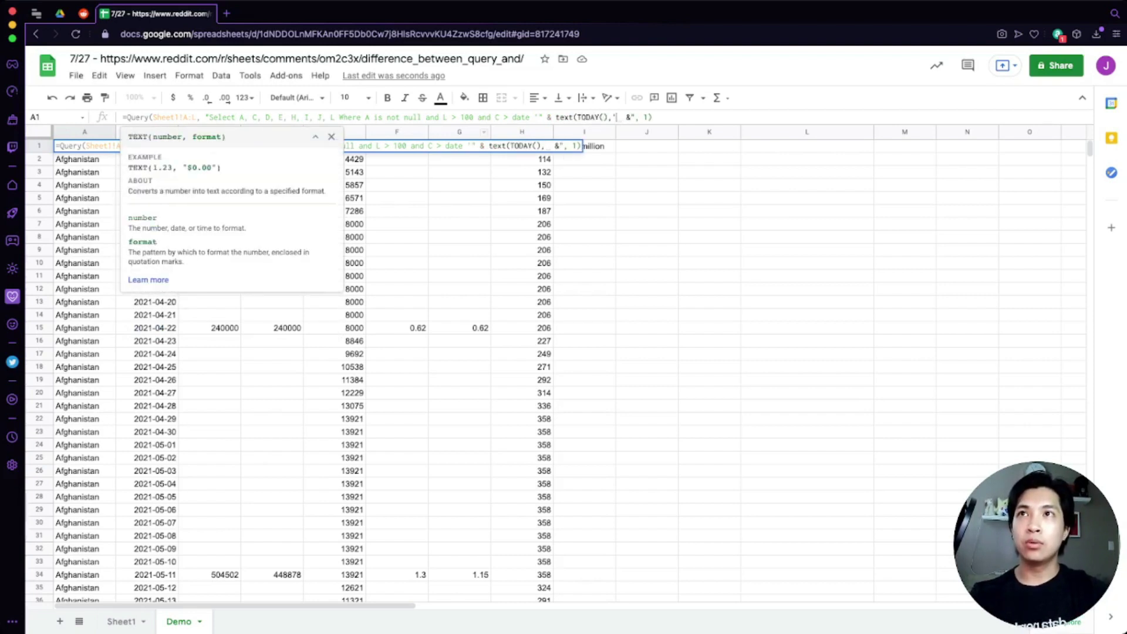
text(y-mm)
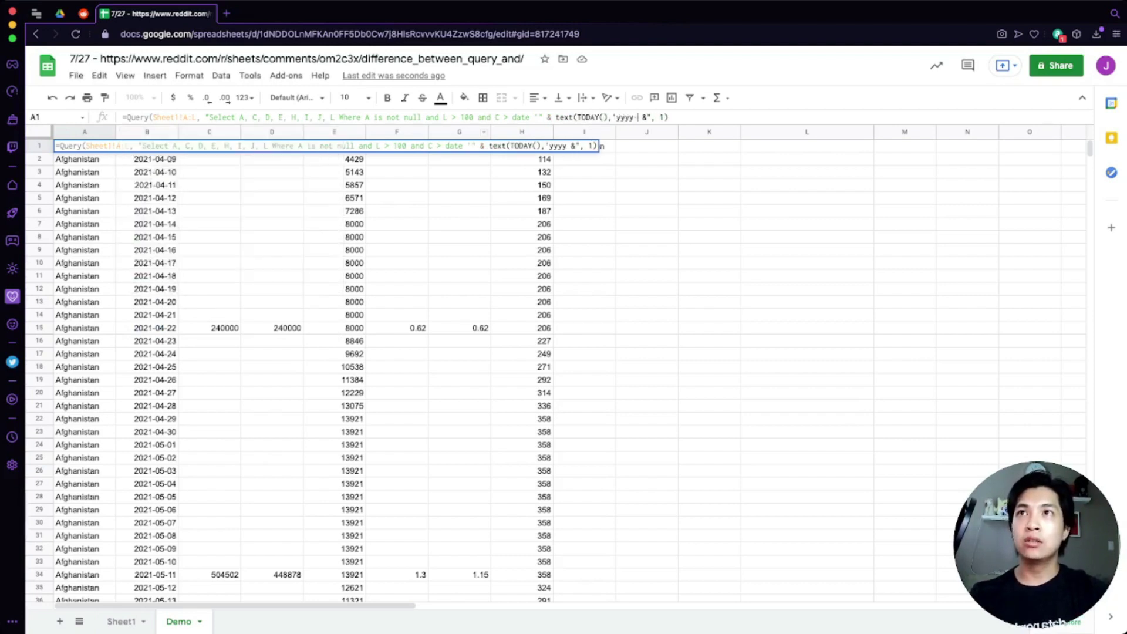
key(BackSpace)
key(BackSpace)
key(BackSpace)
key(BackSpace)
key(BackSpace)
key(BackSpace)
key(BackSpace)
key(BackSpace)
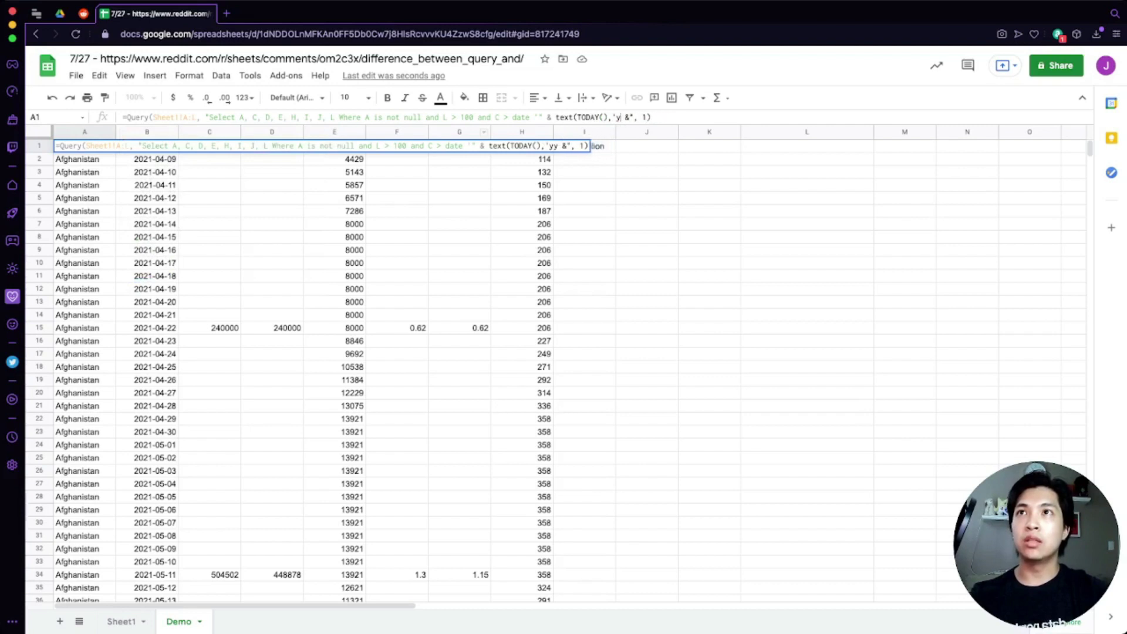
- Give the text() function the date format "yyyy-mm-dd" in double quotes and close its parenthesis
text("yyyy-mm)
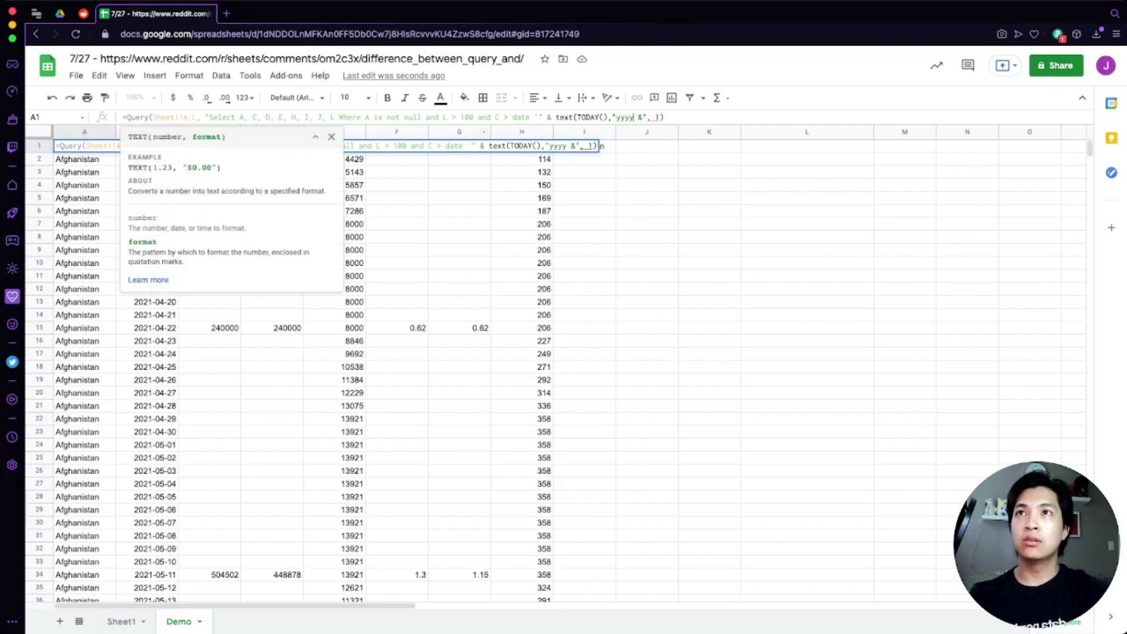
text(-dd"))
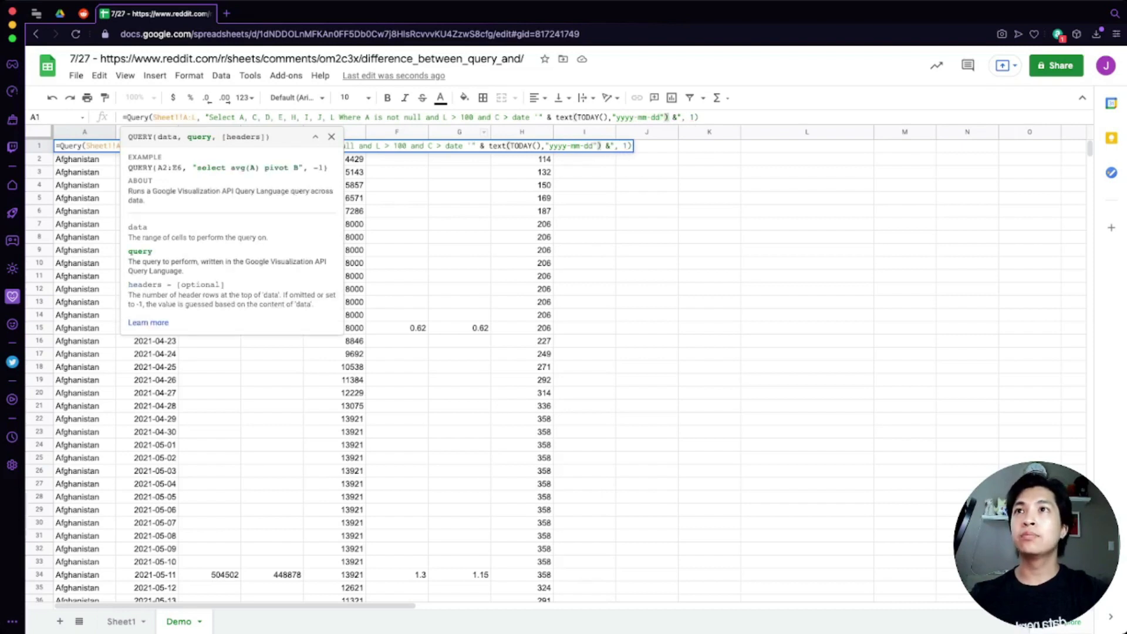
- Subtract 7 from TODAY() in A1's date condition, add a single quote after the final ampersand's opening double quote, and commit the formula
click(651, 117)
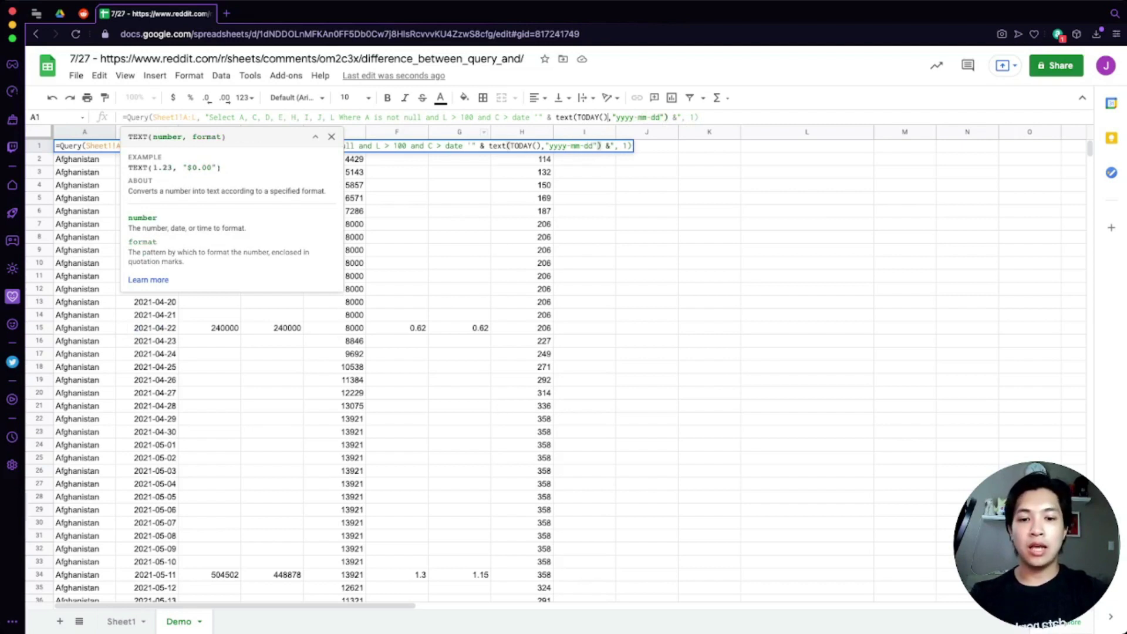
text(-7)
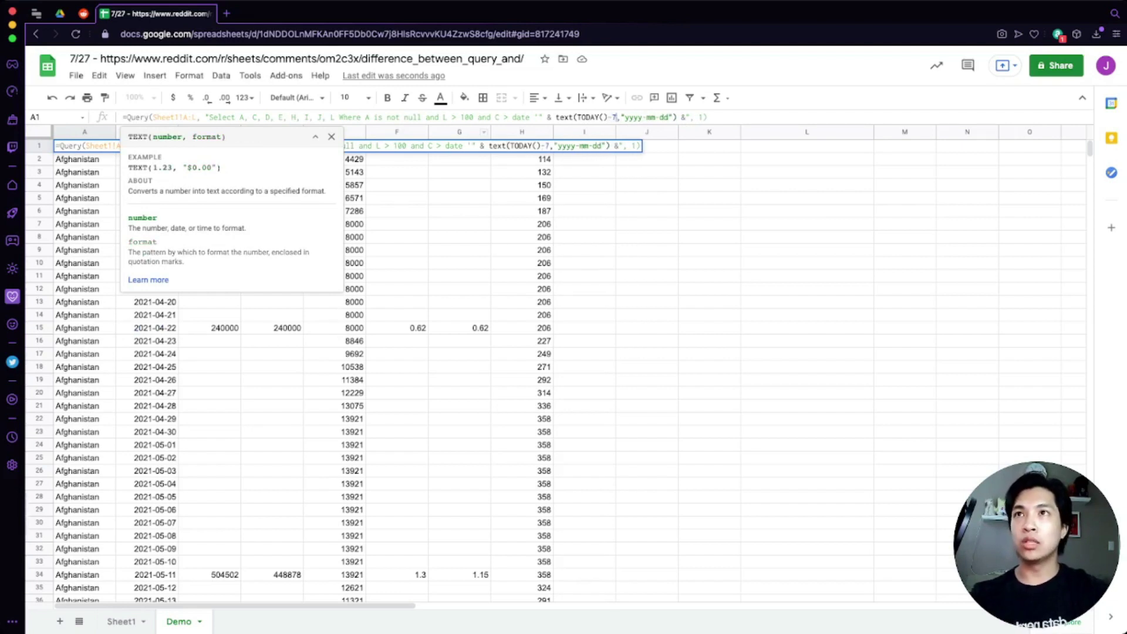
click(686, 117)
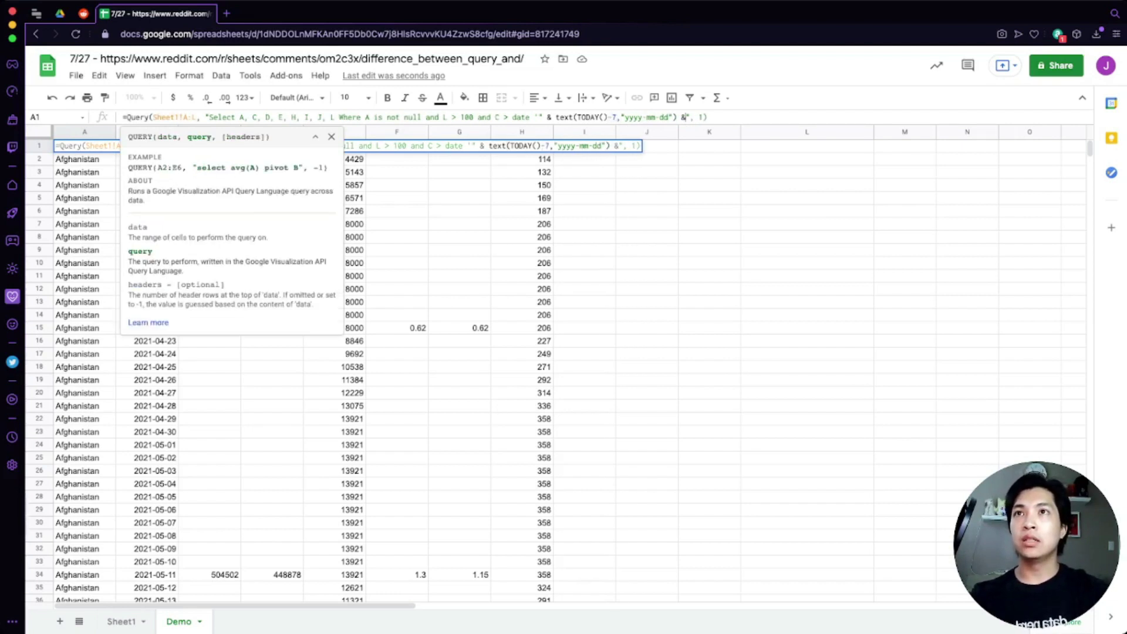
text("')
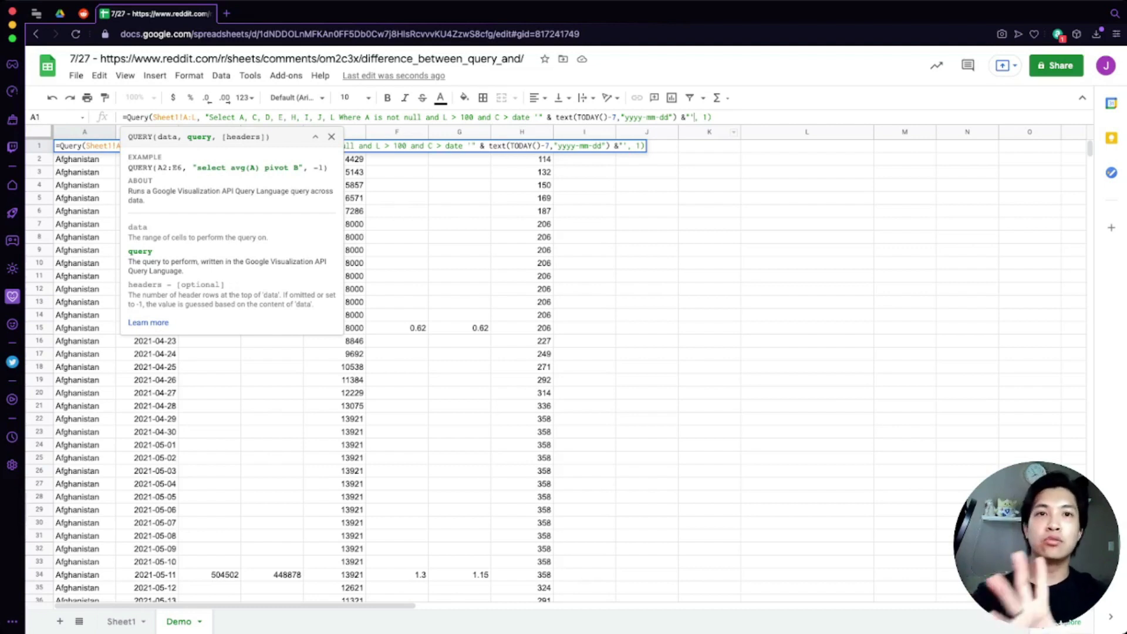
key(Return)
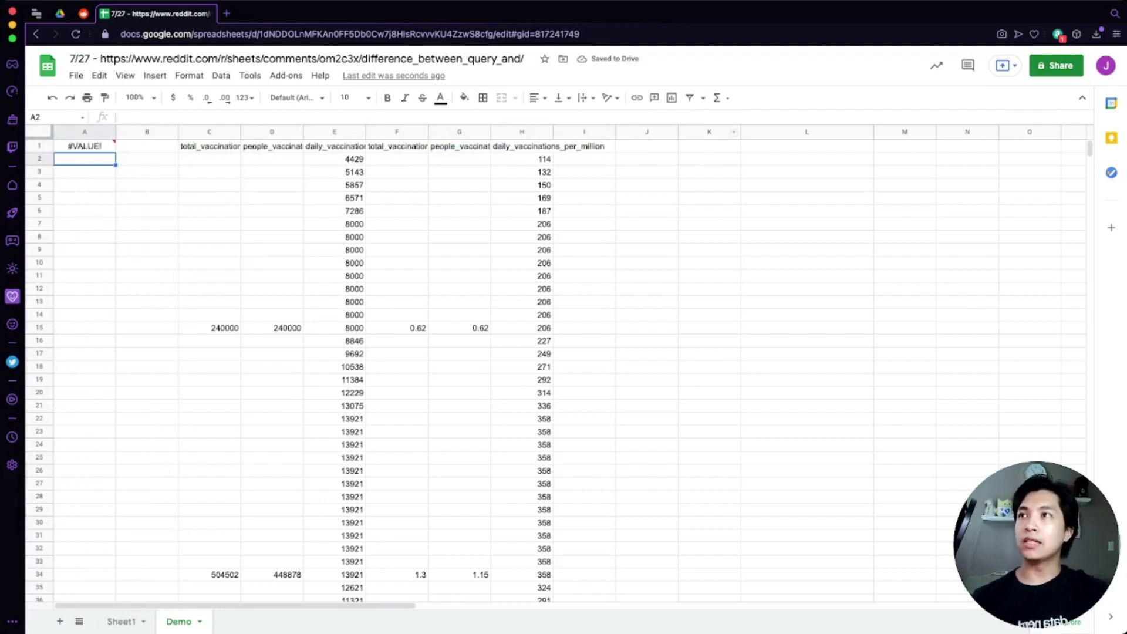
- Correct A1's quoting by closing the string after the last single quote, removing the stray double quote after the headers argument, and commit
key(Up)
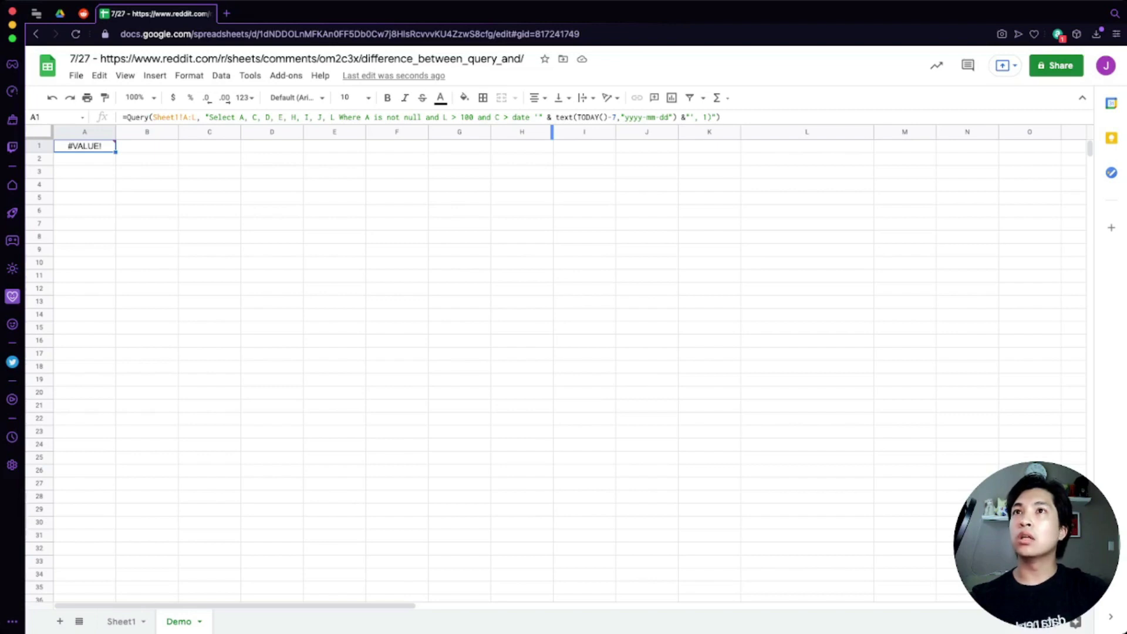
key(Return)
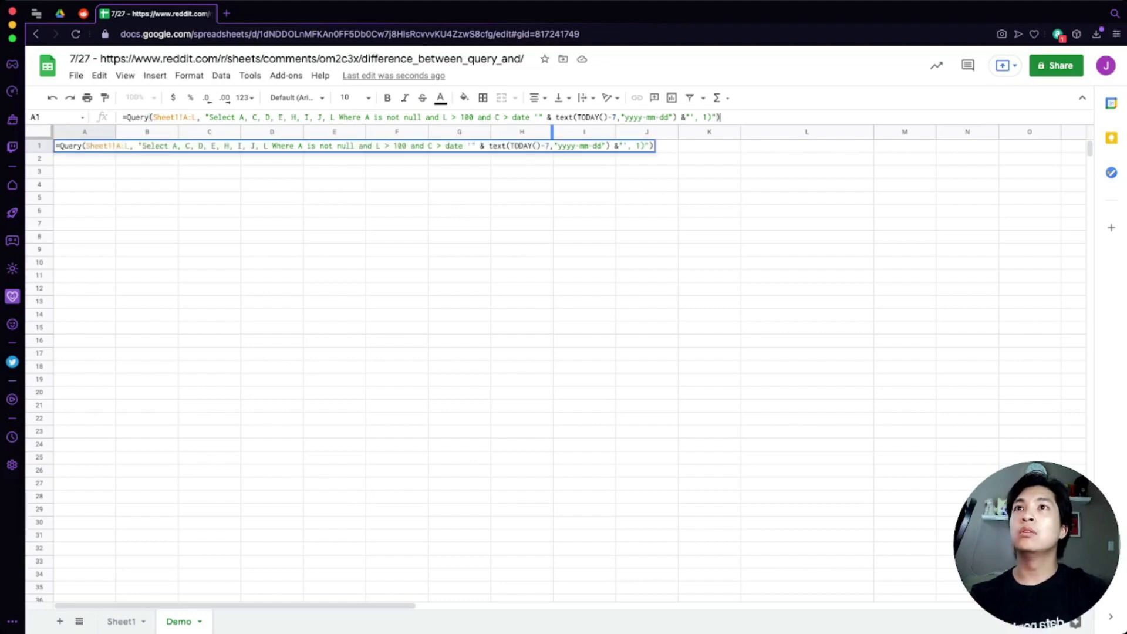
key(Left)
key(Left)
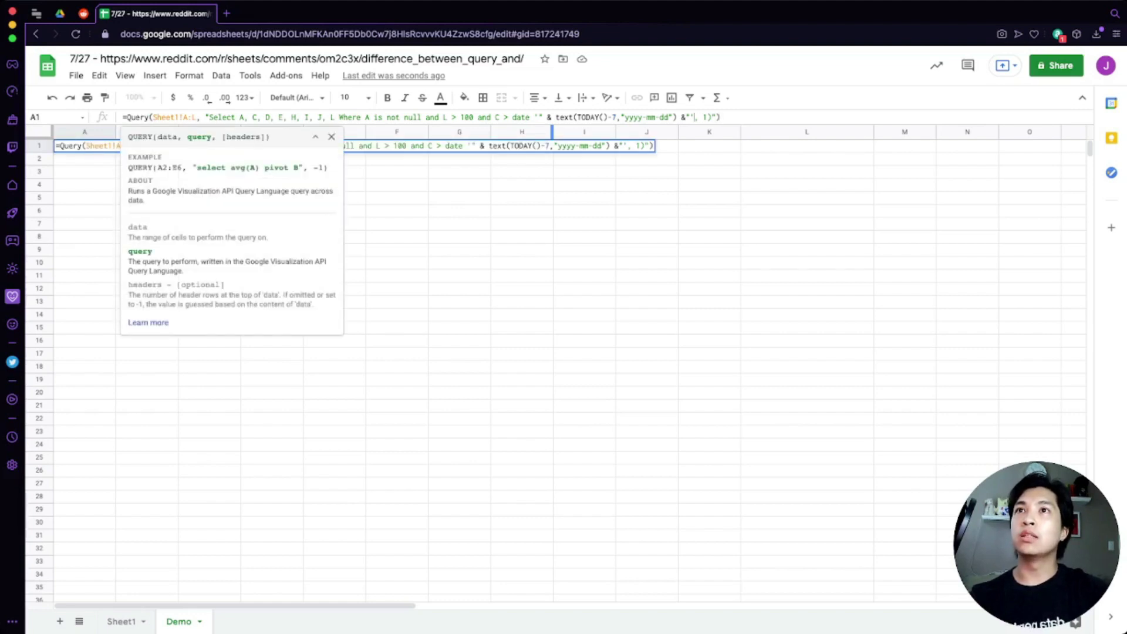
text(")
key(Right)
key(Right)
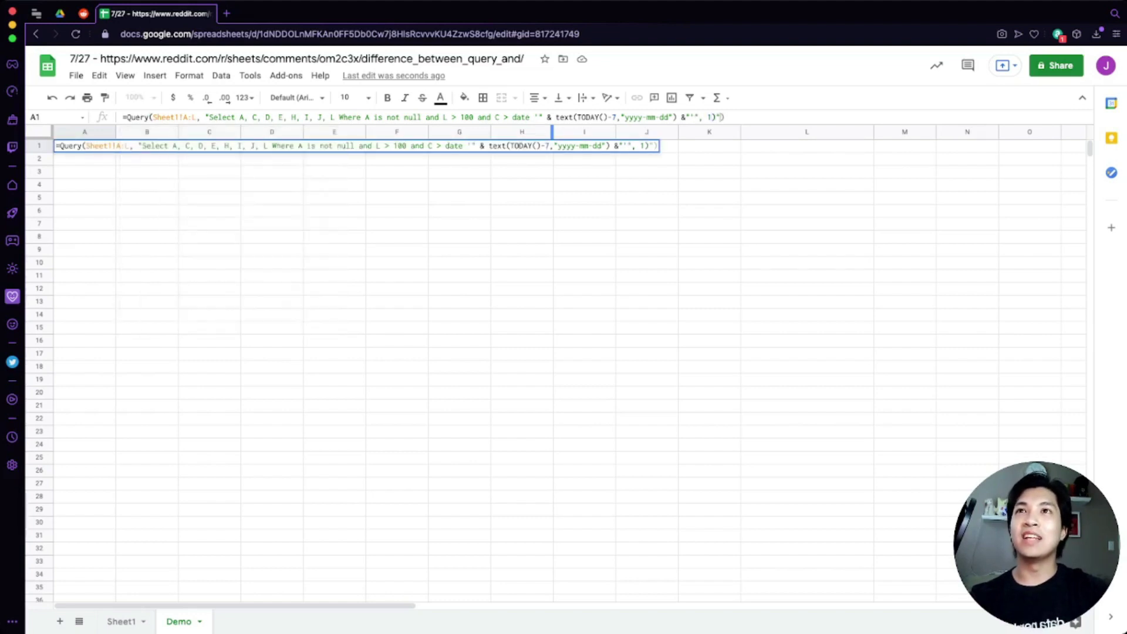
key(BackSpace)
key(BackSpace)
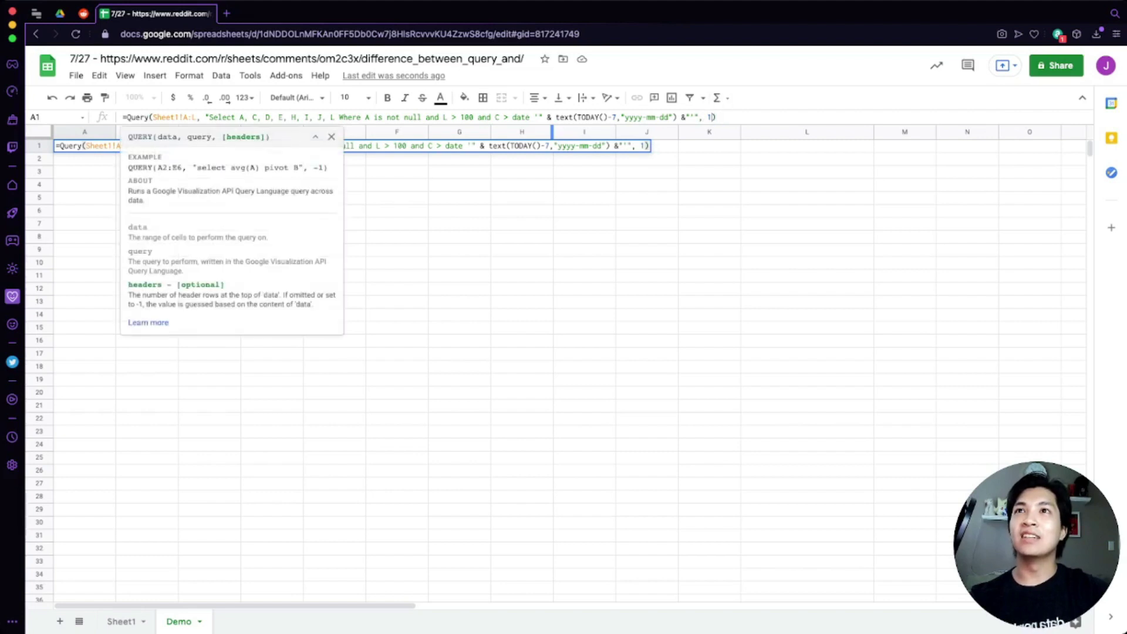
key(Return)
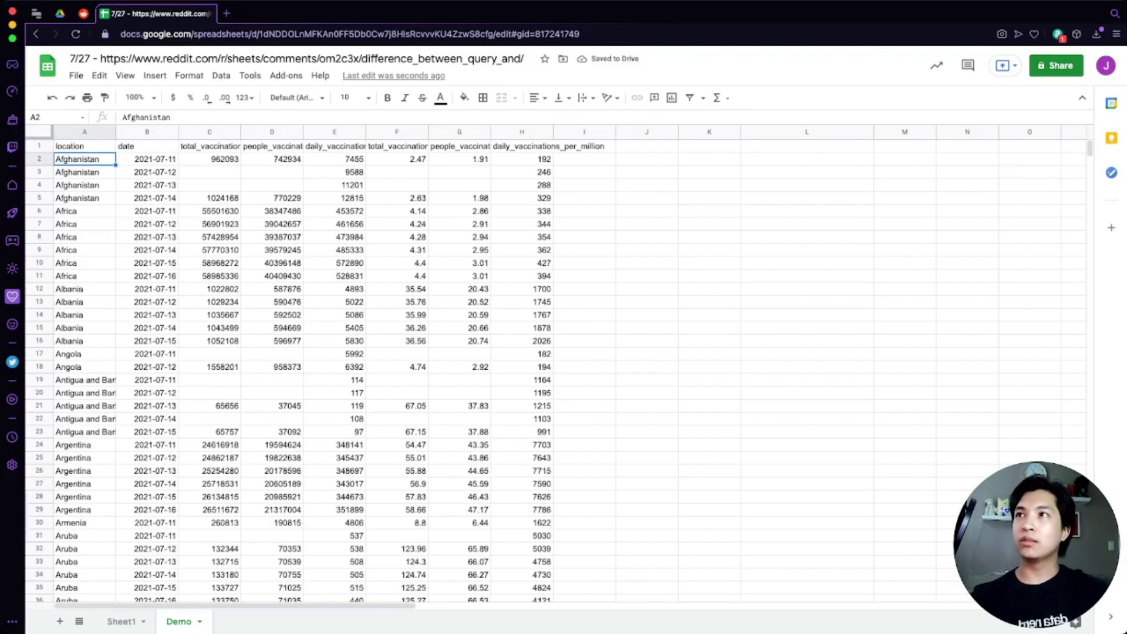
- Check the filtered dates in column B and fit column H's width to its content
click(147, 159)
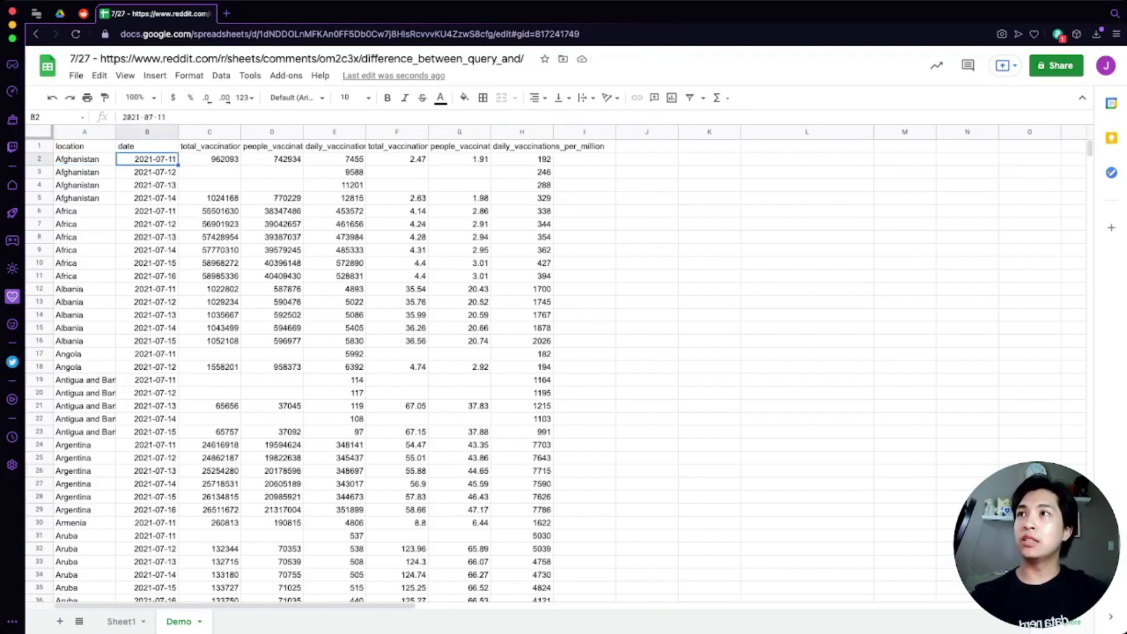
scroll(317, 372, down, 10)
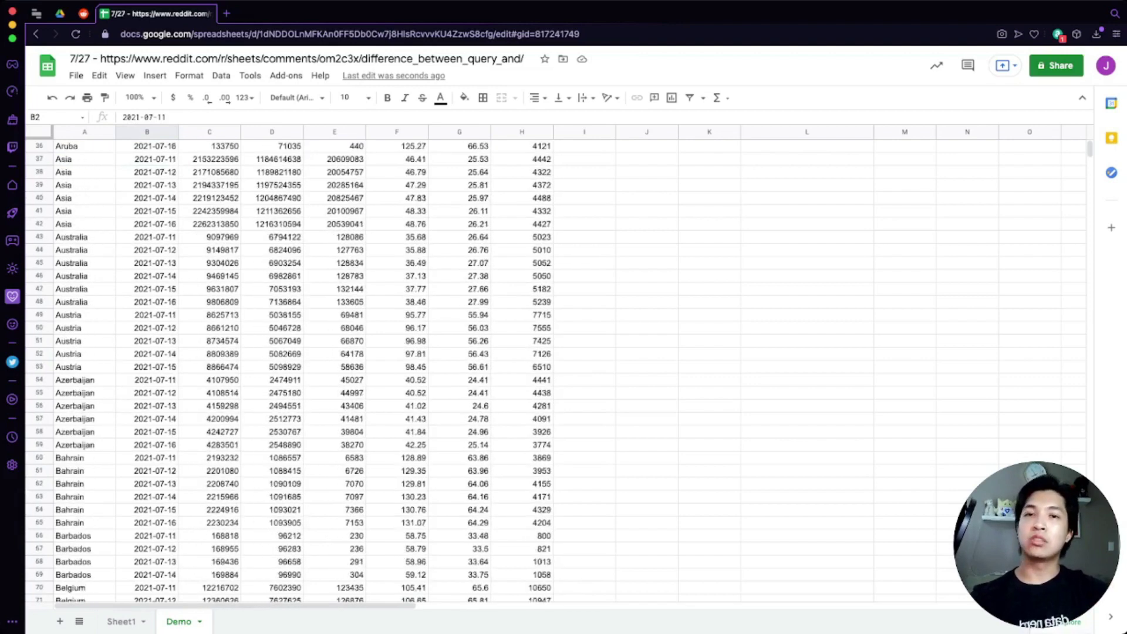
scroll(317, 372, up, 10)
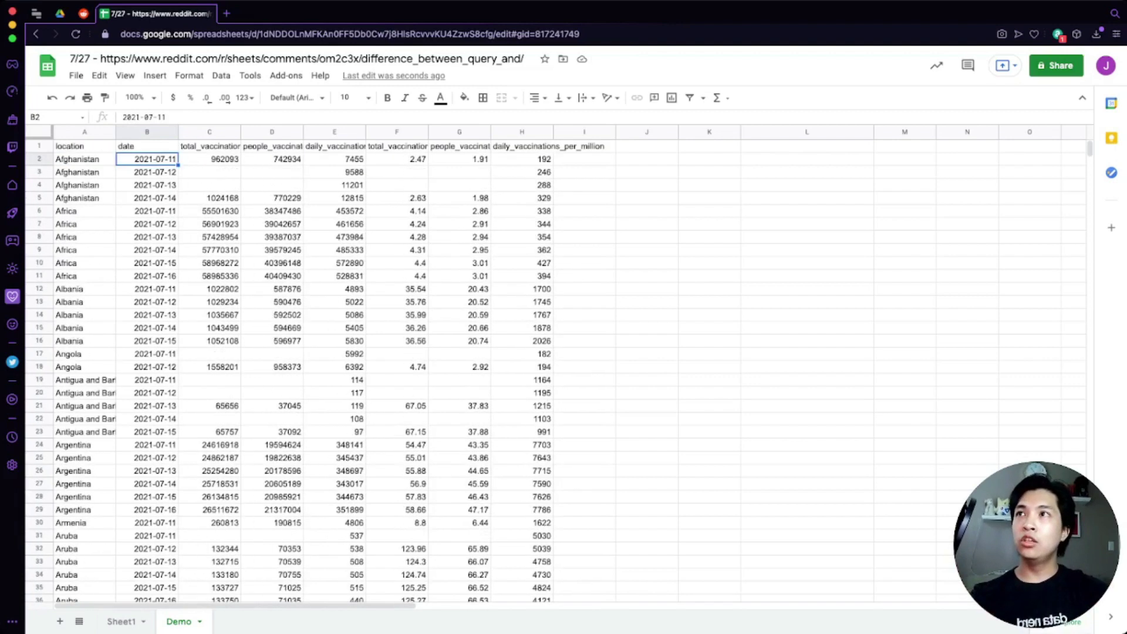
click(84, 146)
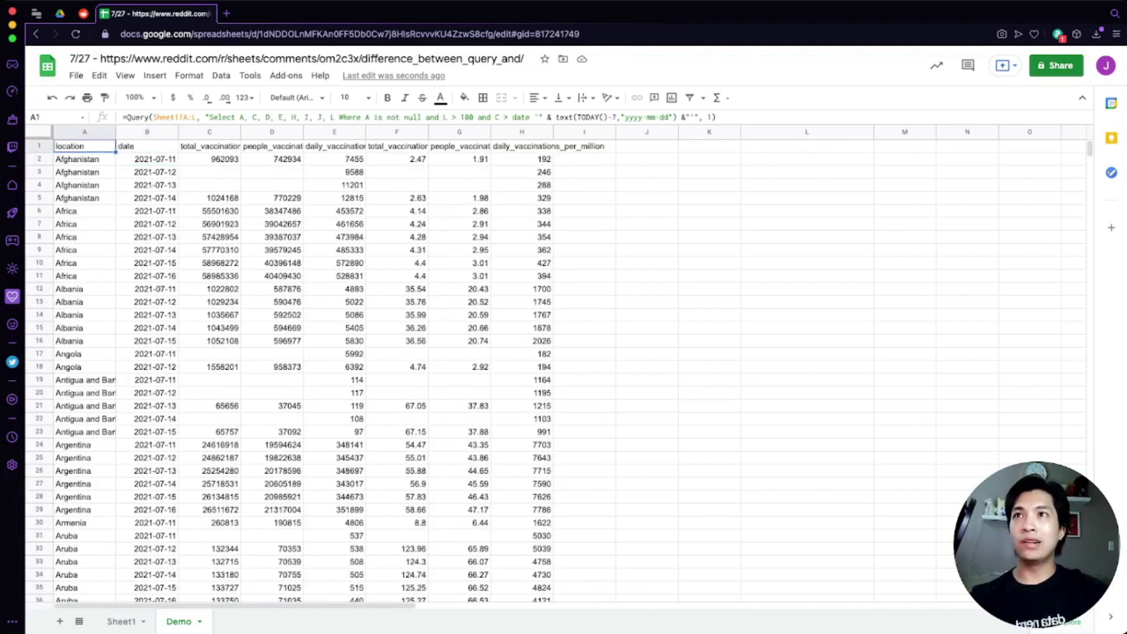
click(522, 159)
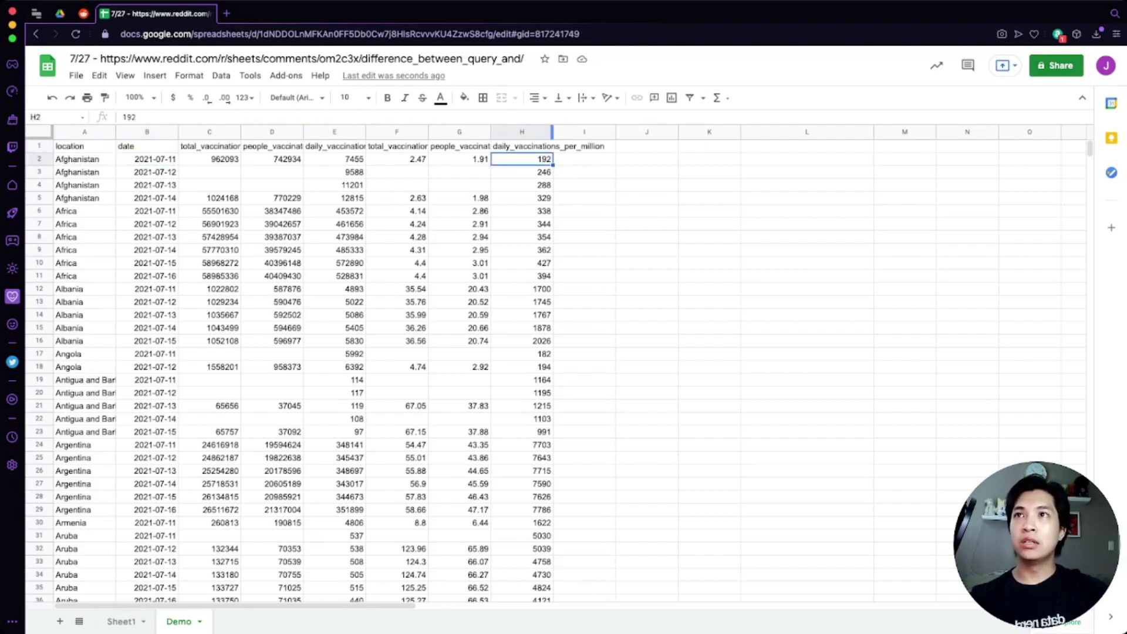
double_click(553, 131)
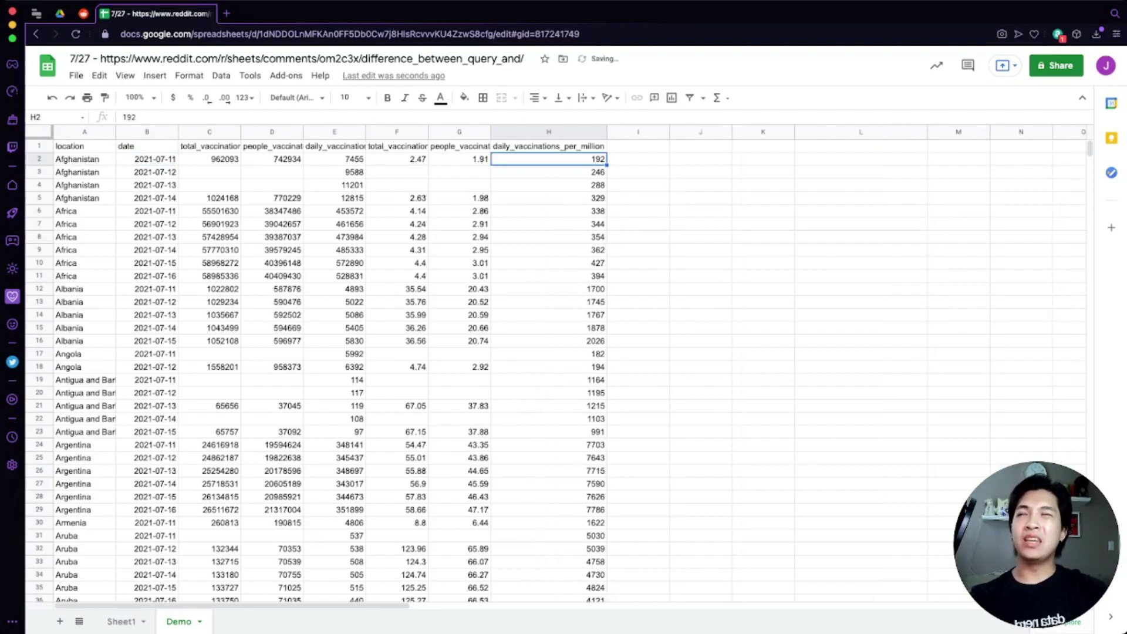
- Add the calculated column L*1000000 after L in the select clause of A1's query and commit it
click(84, 146)
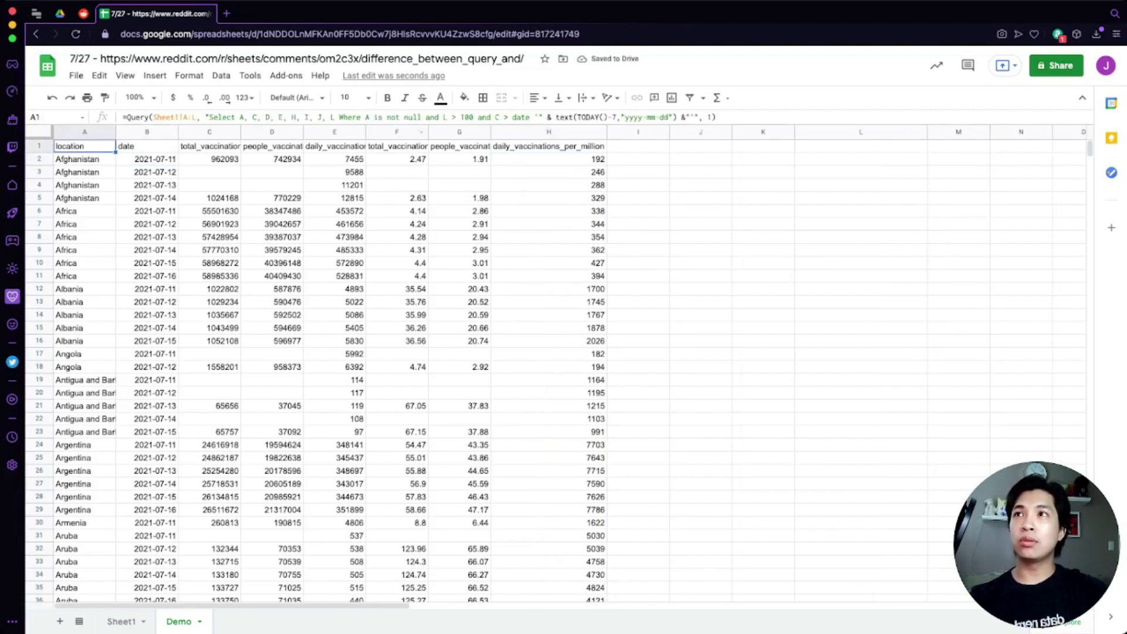
key(Return)
text(,)
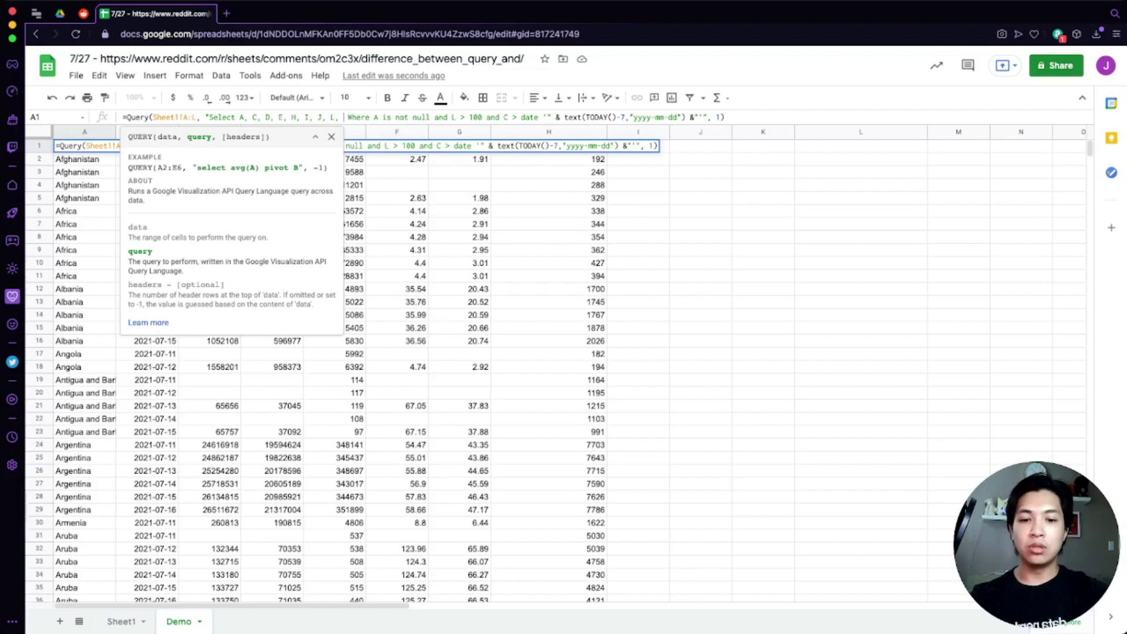
text(L*1000)
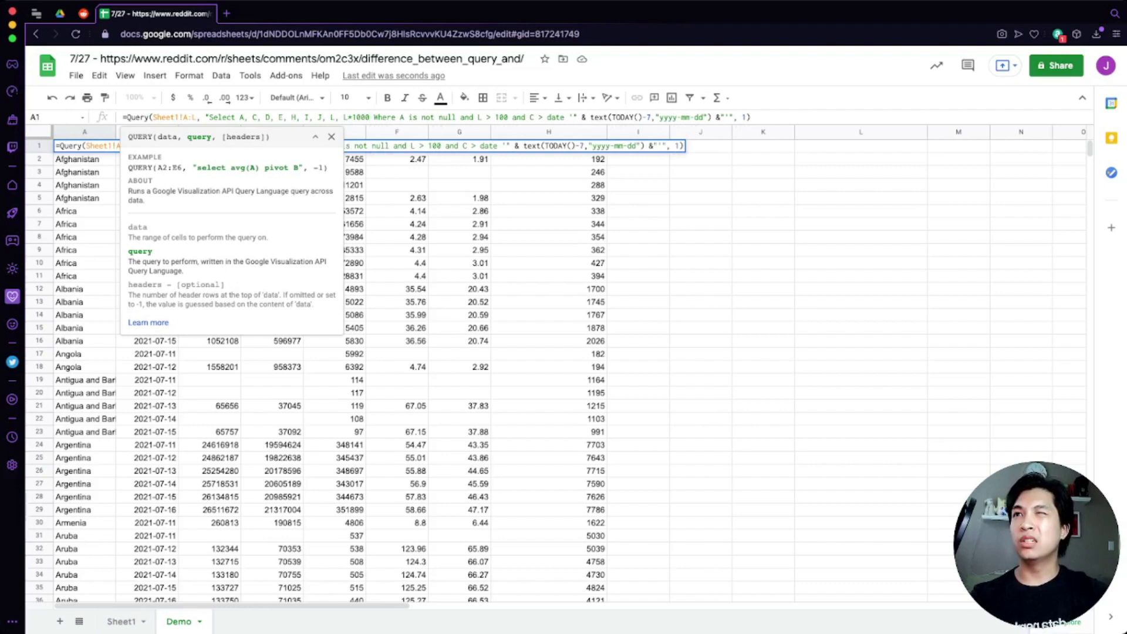
text(00)
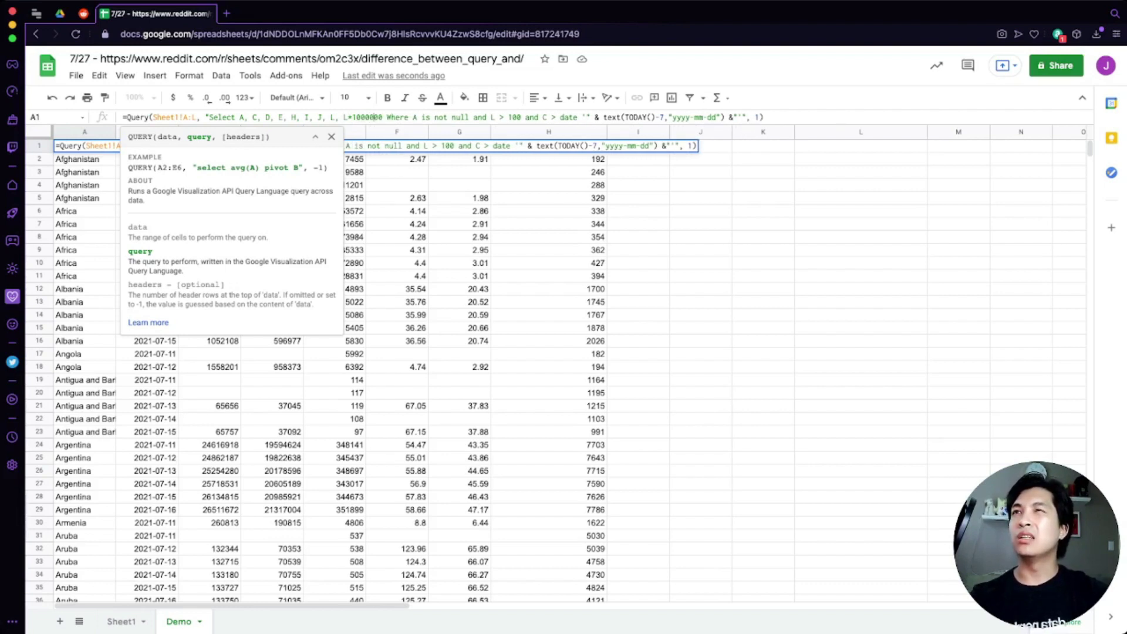
key(Return)
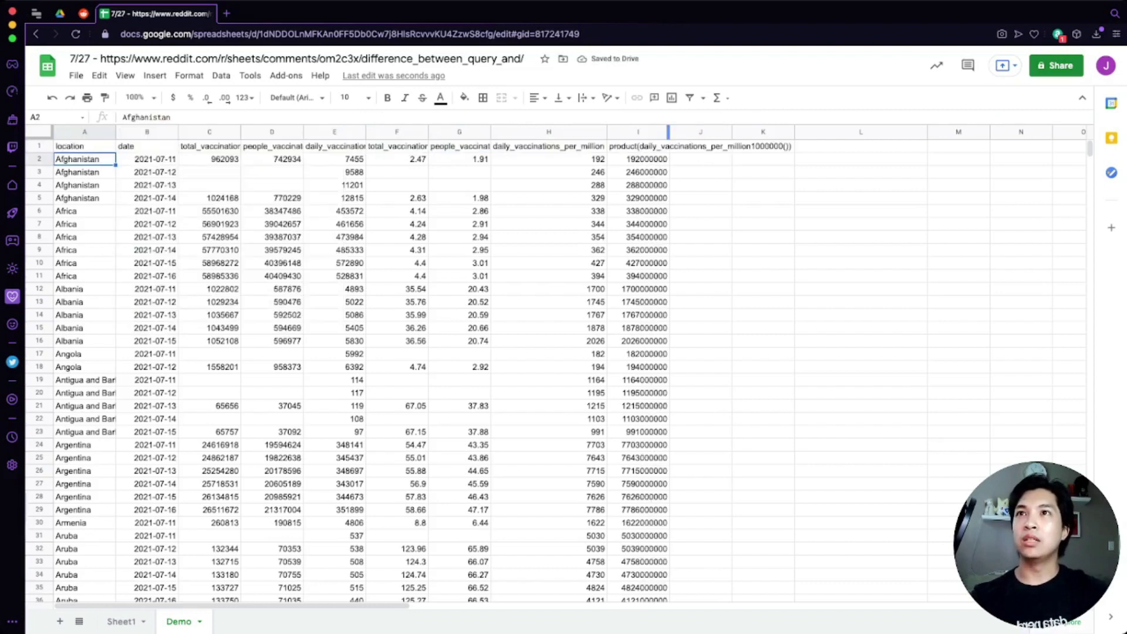
- Widen column I to about twice its width and select its header cell I1
drag(668, 132, 732, 132)
click(670, 159)
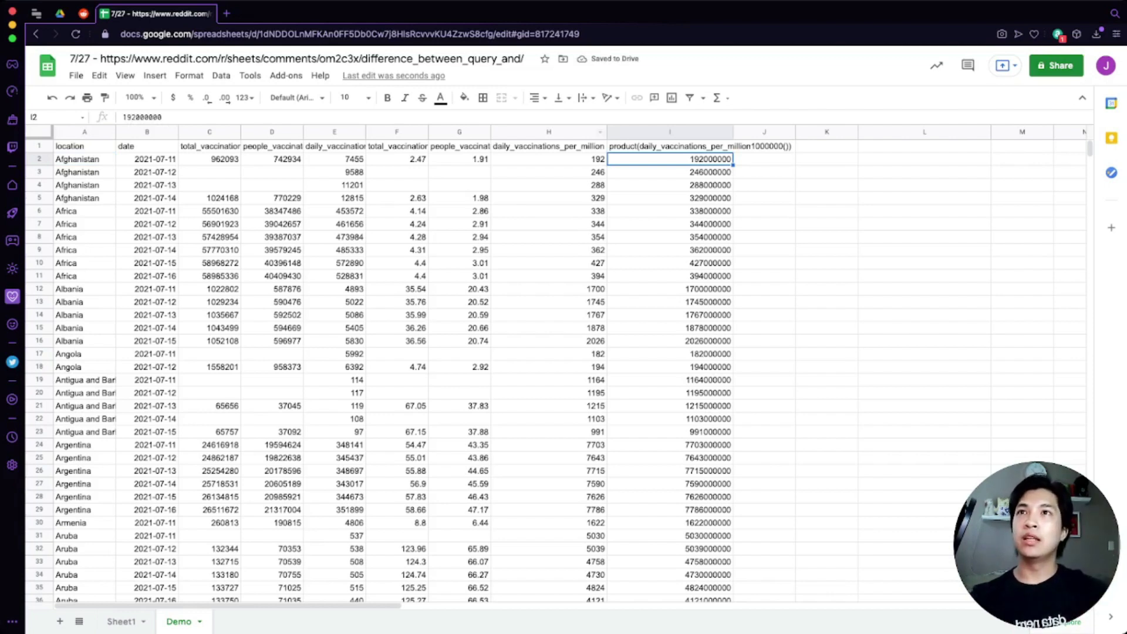
click(730, 147)
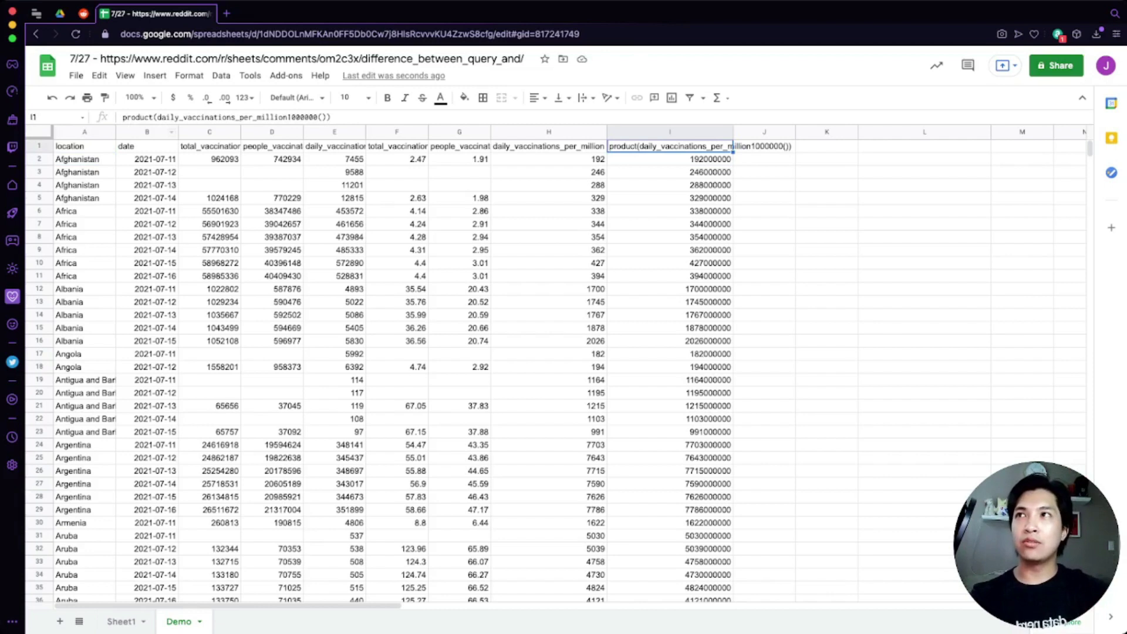
- Append the clause "Label L 'vacs raw'" after the date condition in A1's query and commit it
click(85, 146)
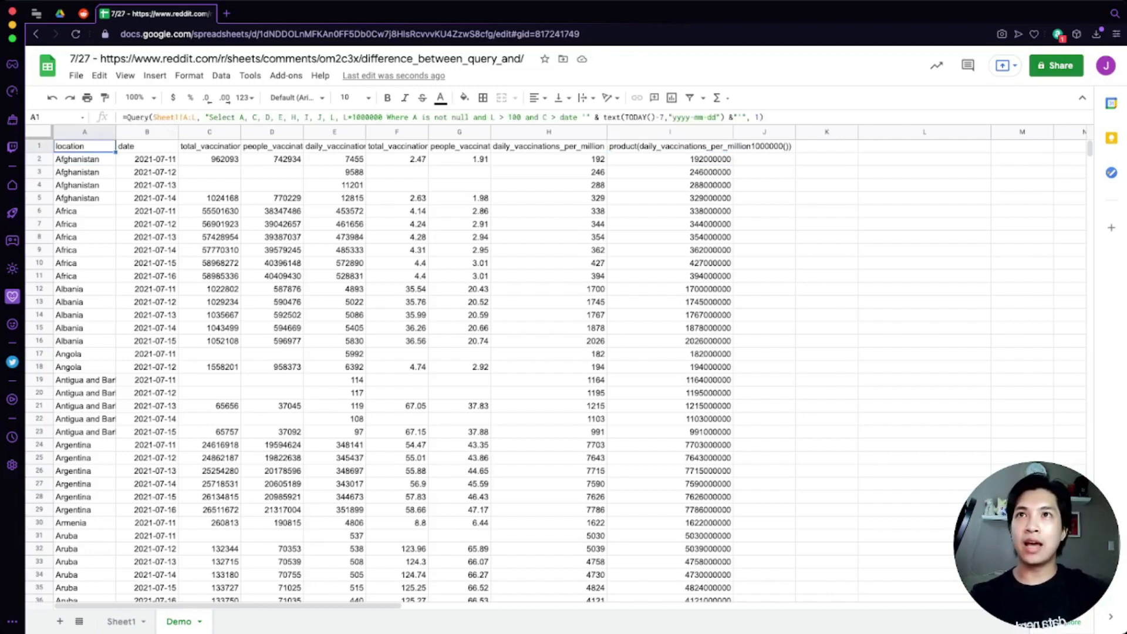
click(746, 117)
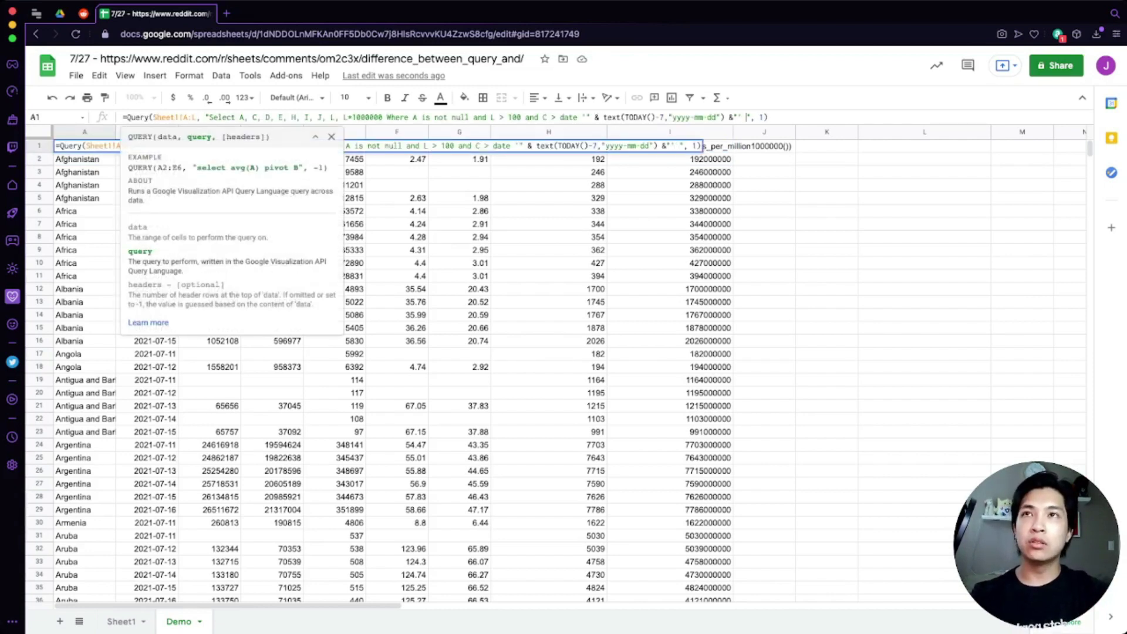
text(Label )
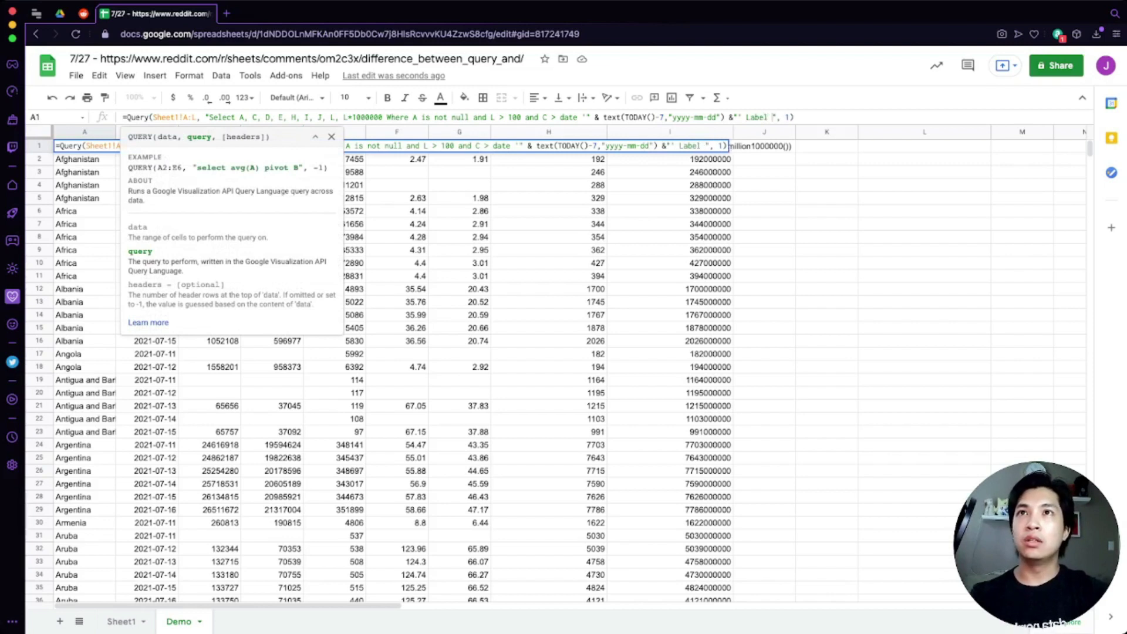
text(L ')
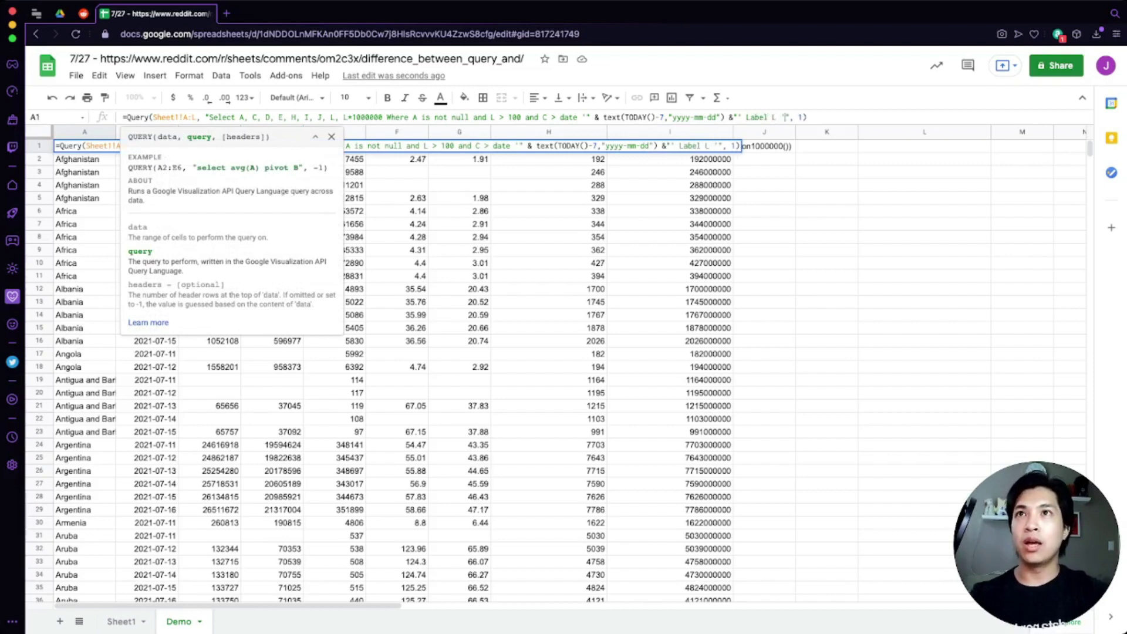
text(vaccs)
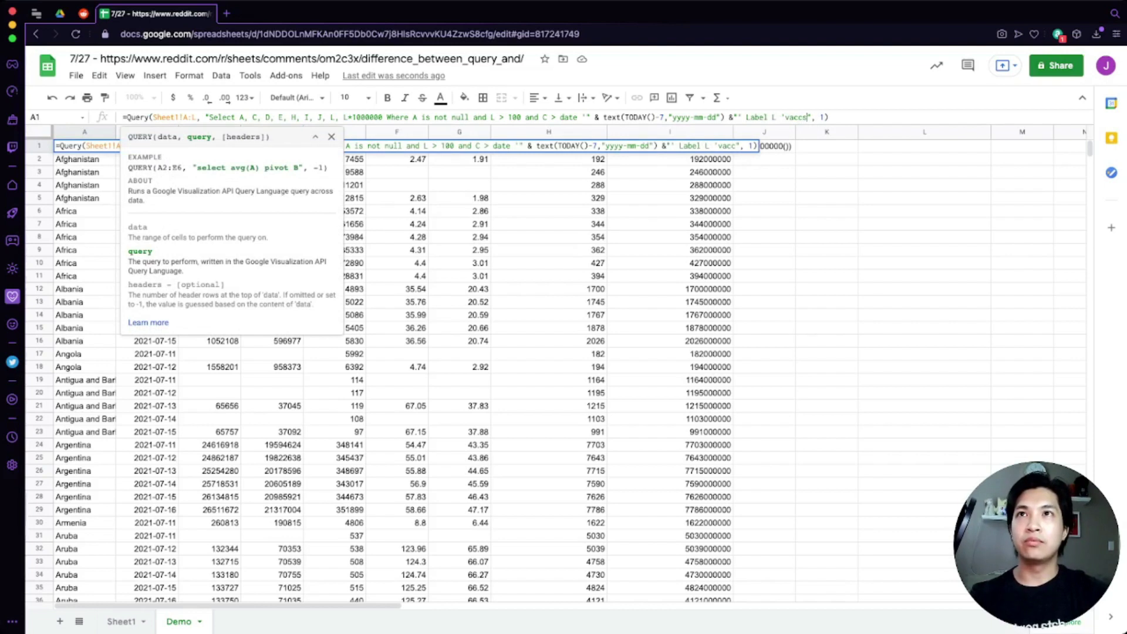
key(BackSpace)
text(s )
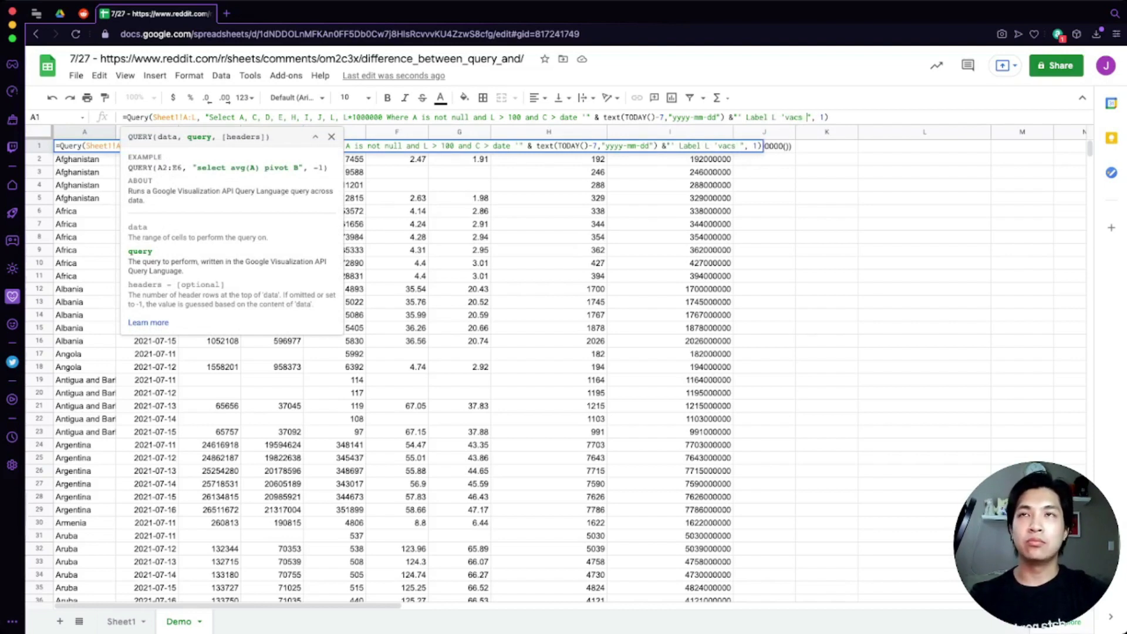
text(raw')
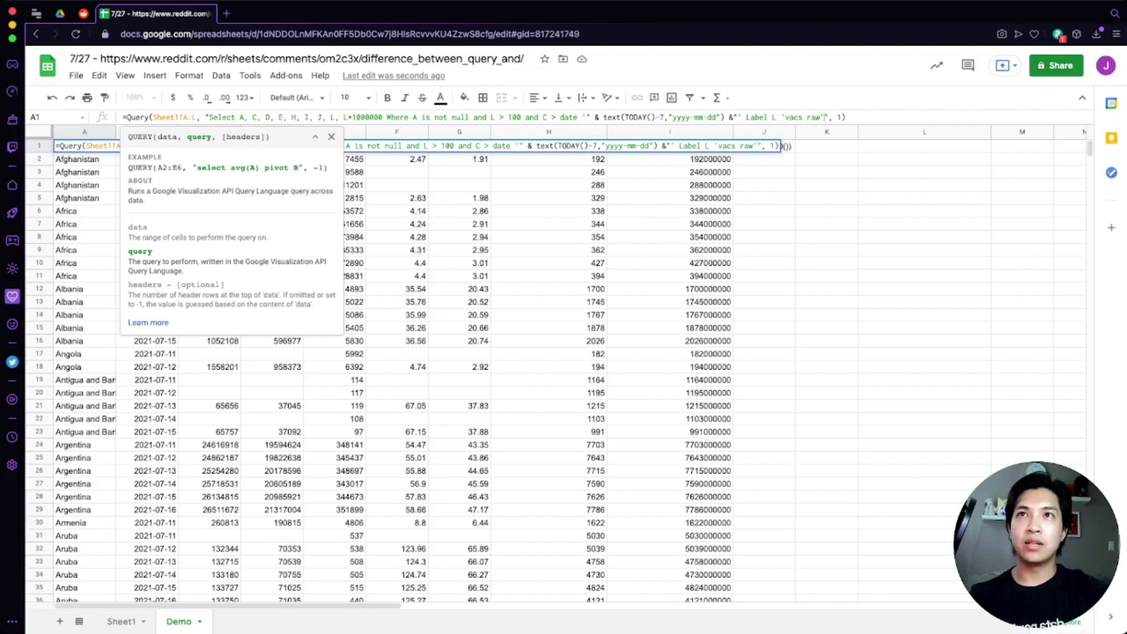
key(Return)
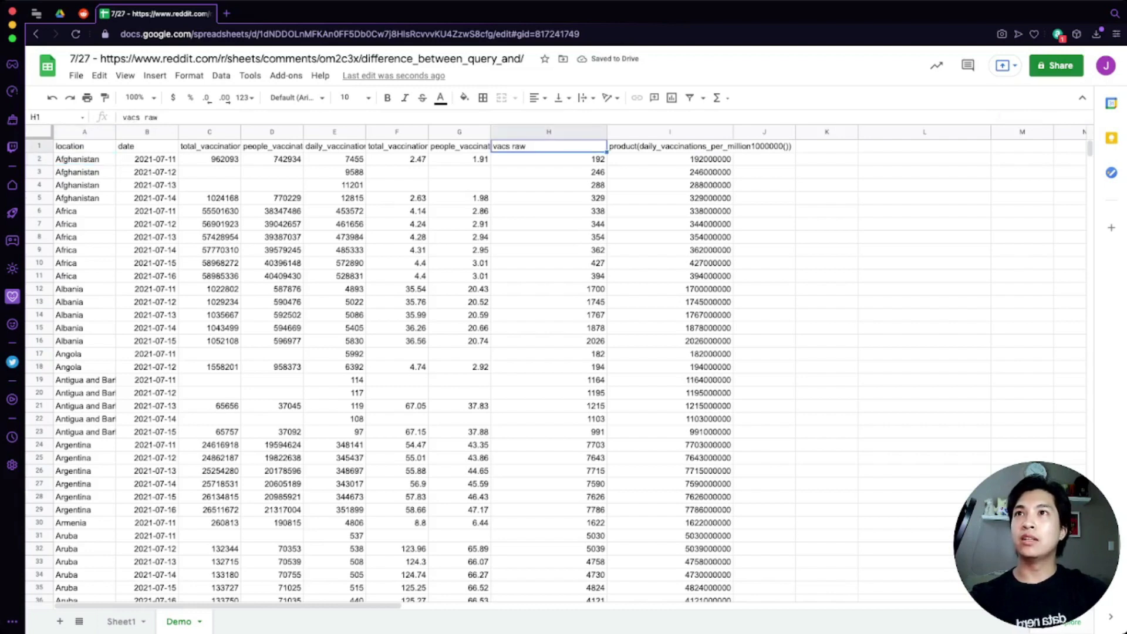
- Change the label clause in A1's query to Label L*1000000 'vacs raw', commit it and check headers I1 and H1
click(84, 145)
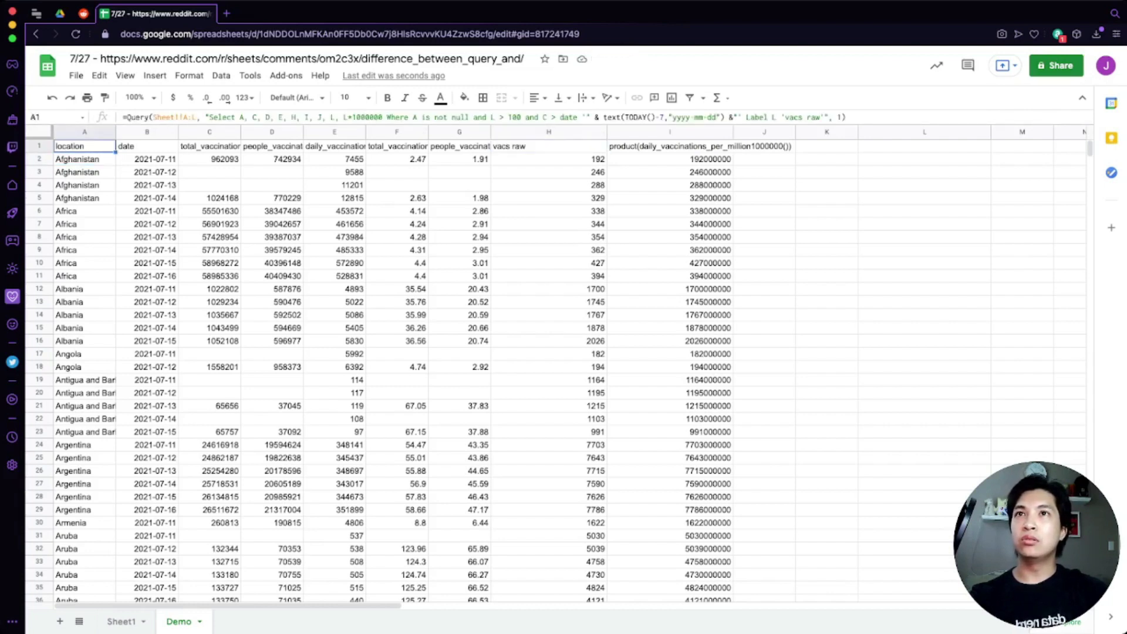
key(Return)
text(*100000)
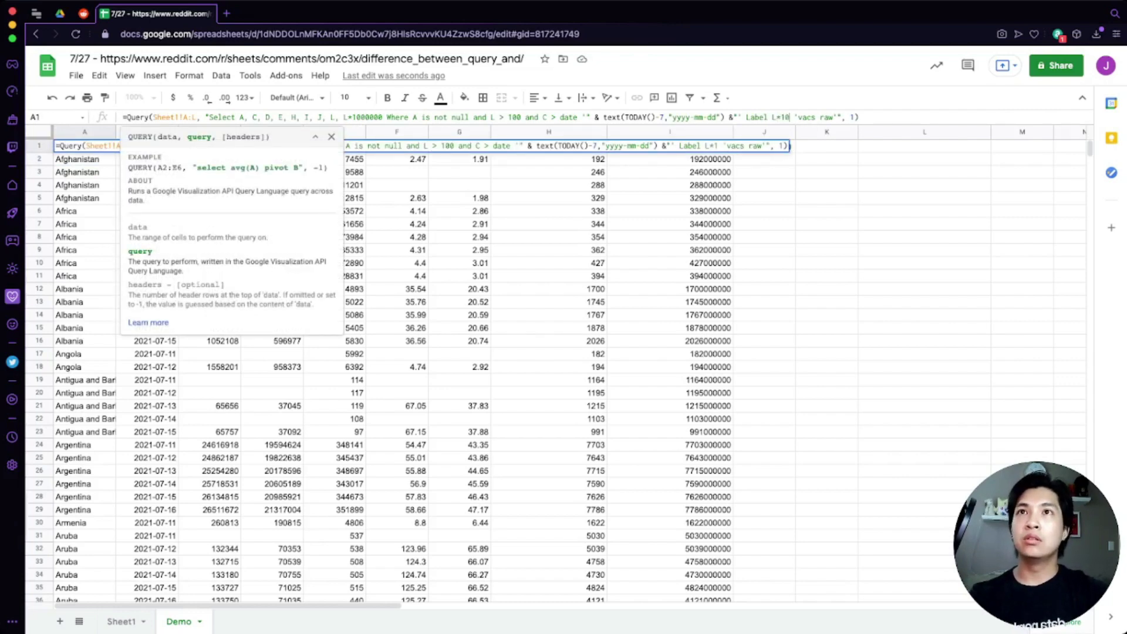
text(0)
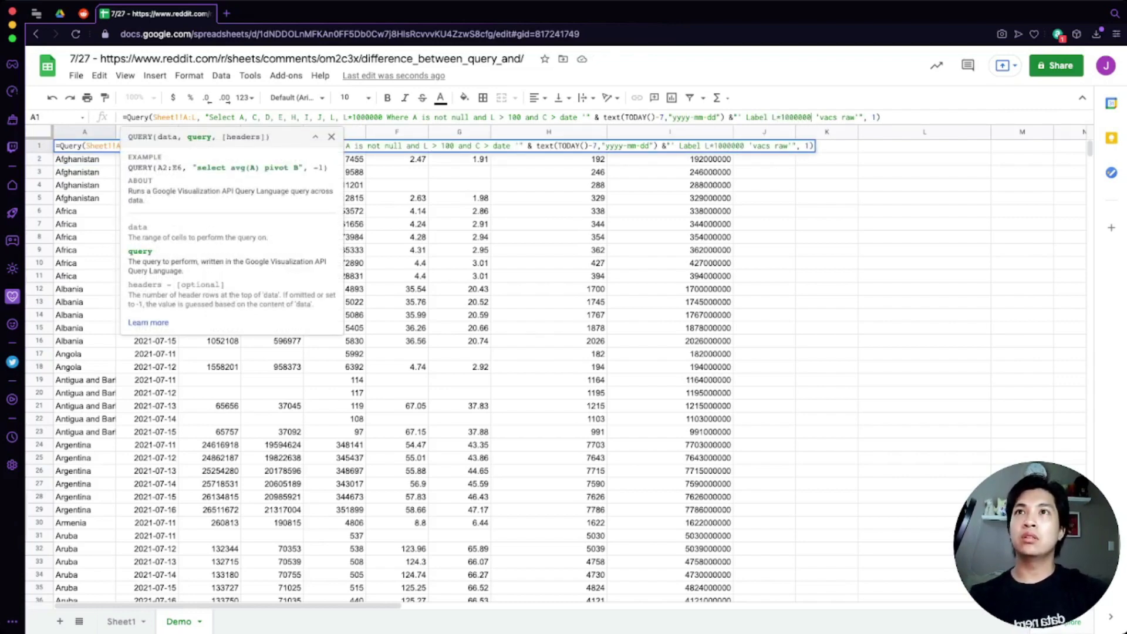
key(Return)
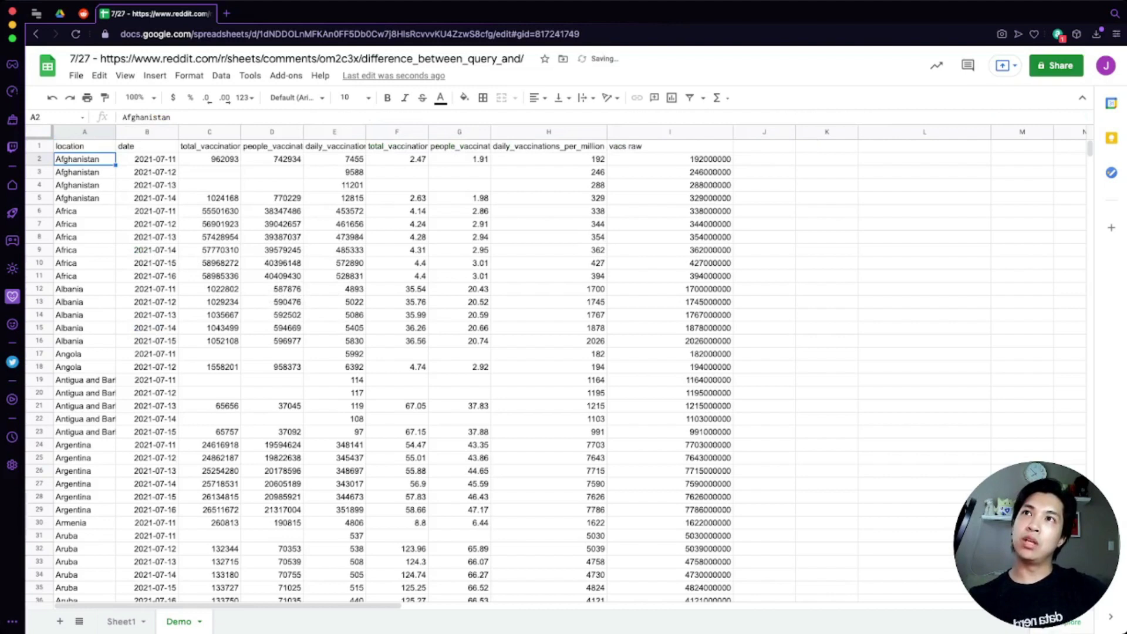
click(669, 146)
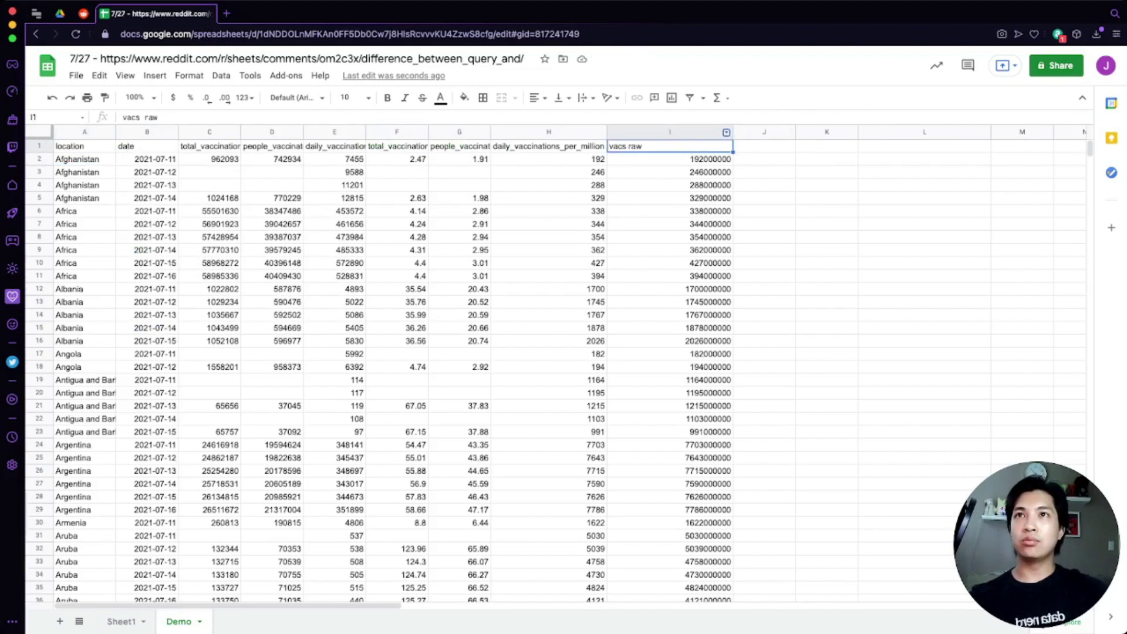
click(726, 132)
click(670, 146)
click(549, 146)
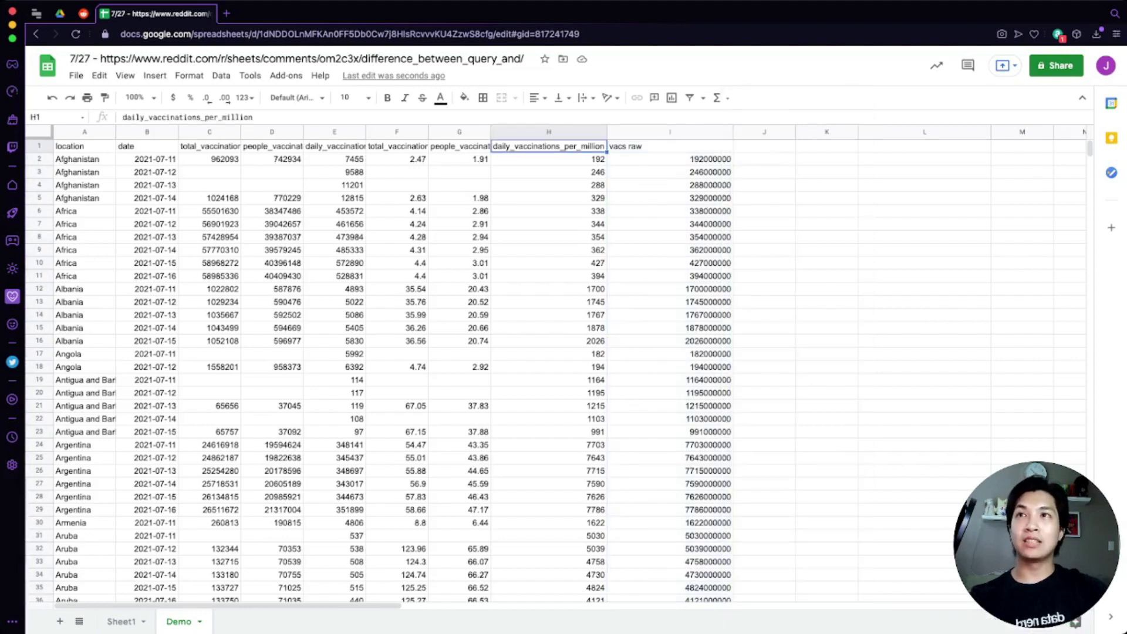
- Insert L 'vac per mill' before the L*1000000 label in A1's query label clause and commit it
click(85, 146)
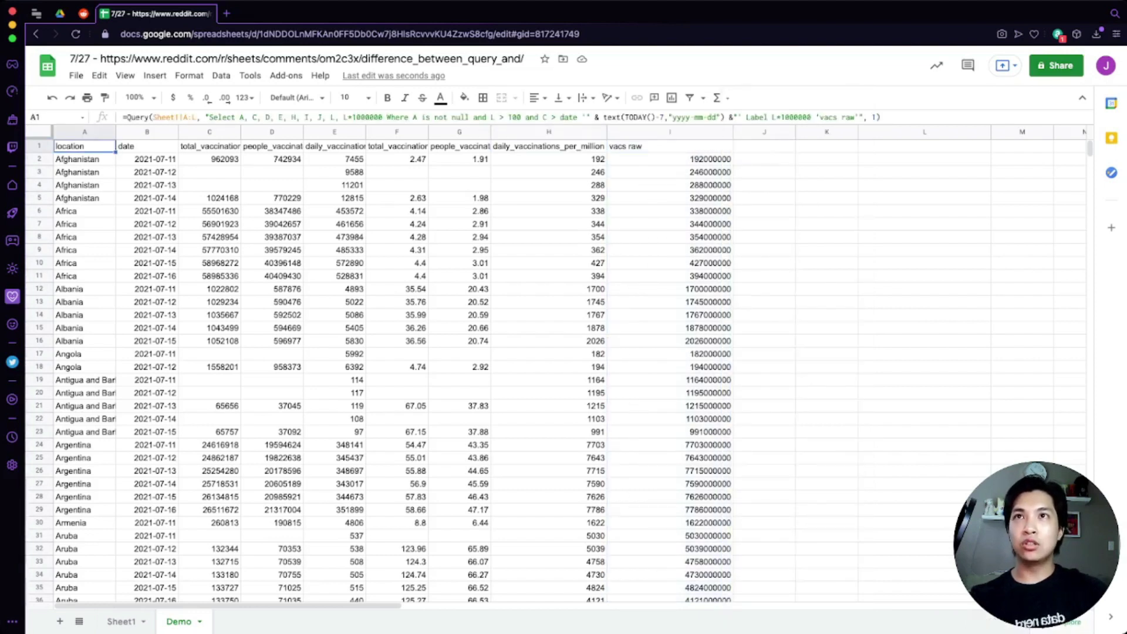
click(772, 117)
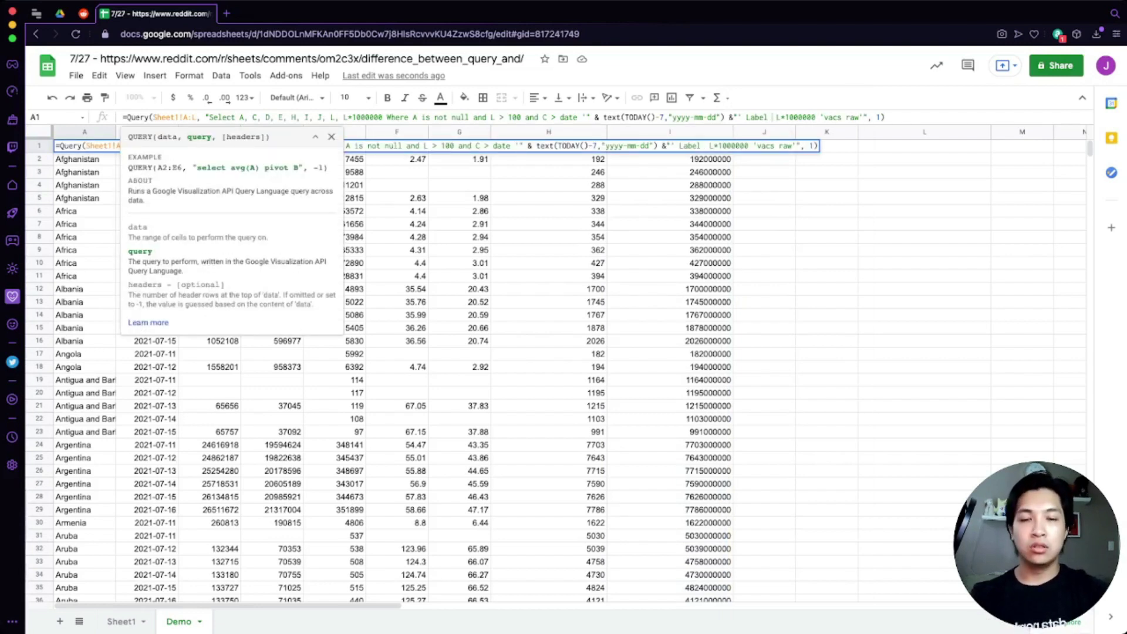
text(L ')
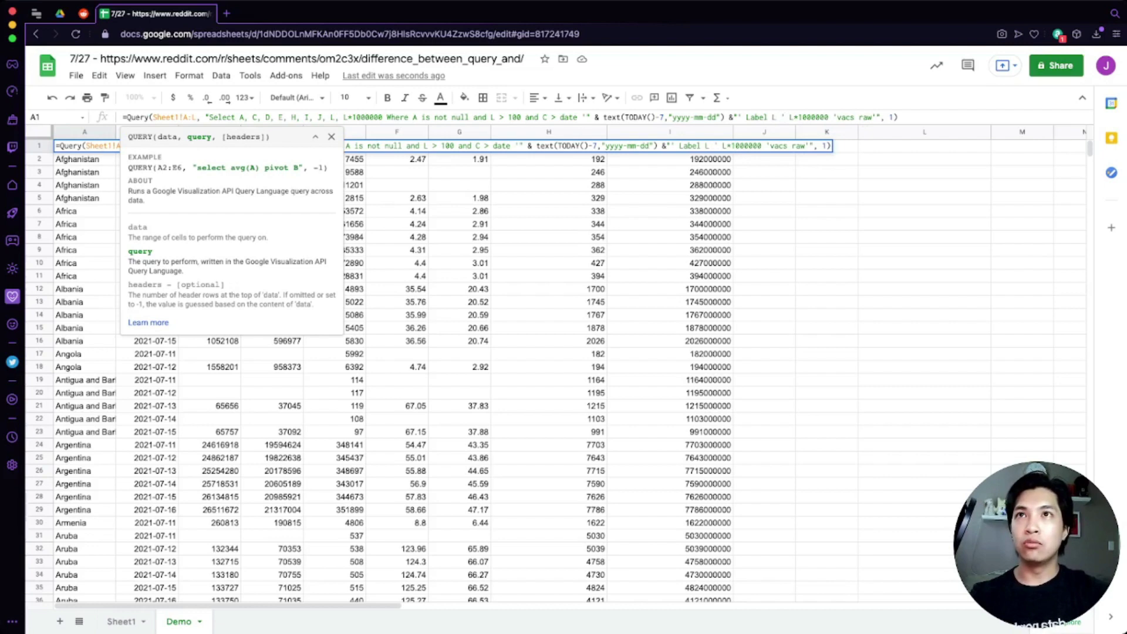
text(vac p)
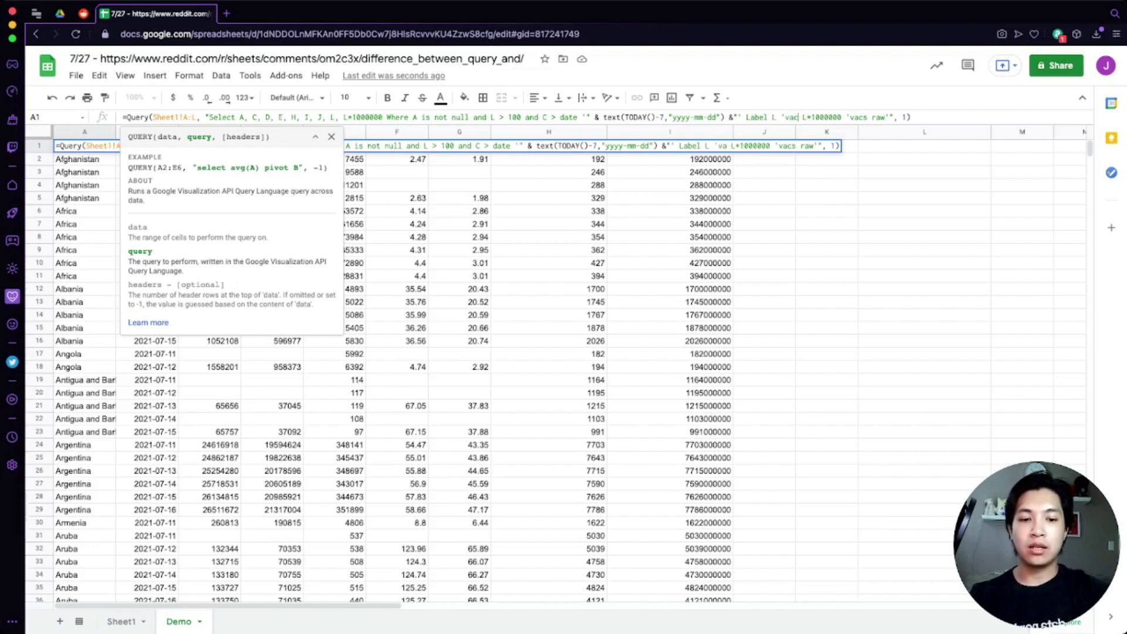
text(er million')
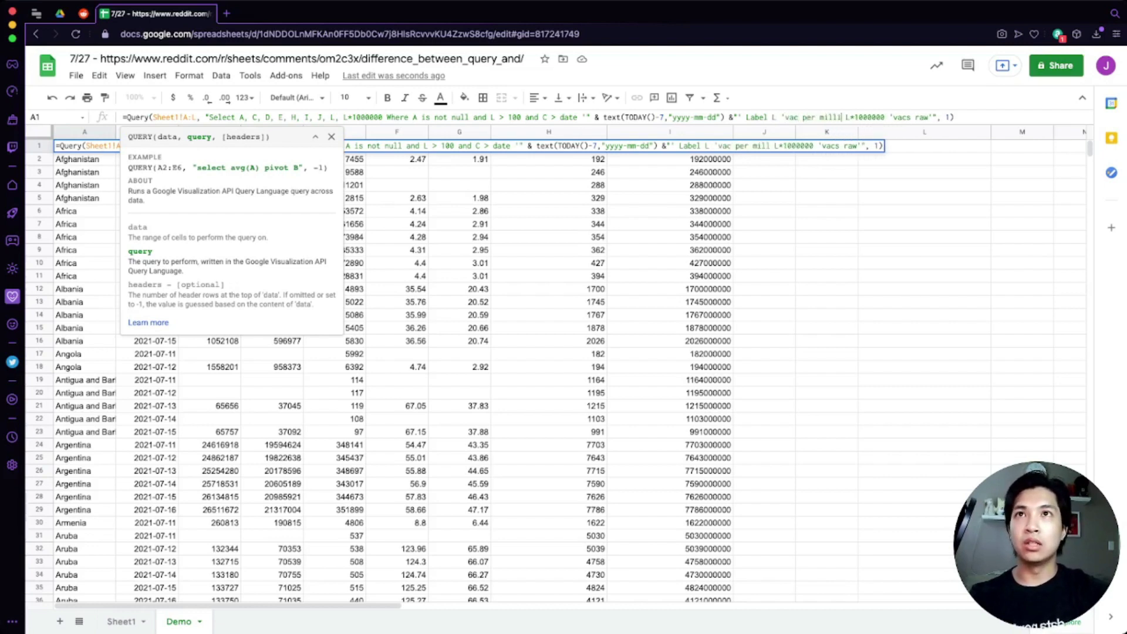
text(,)
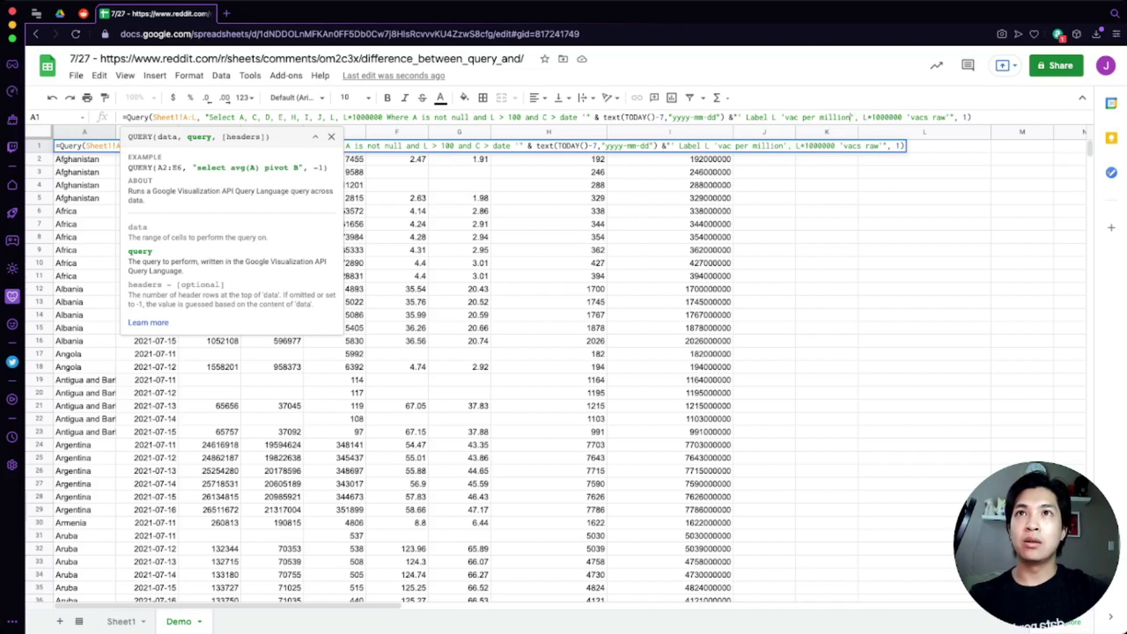
key(BackSpace)
key(BackSpace)
key(BackSpace)
key(Return)
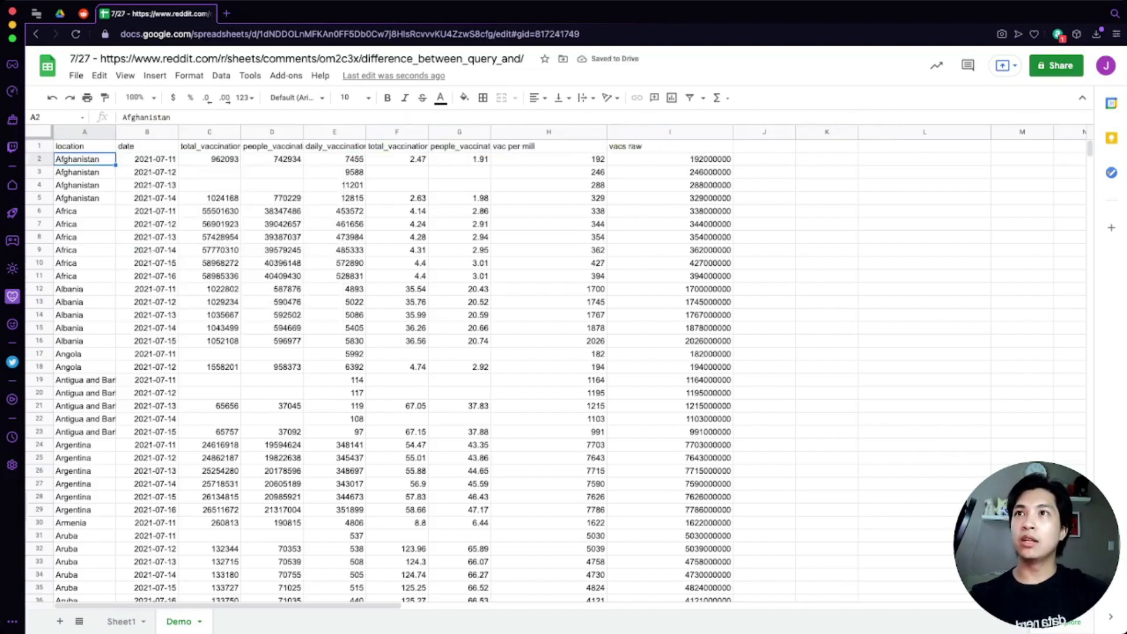
- Fit the widths of columns H and I to their content and select A1 to review the query
click(549, 145)
click(549, 171)
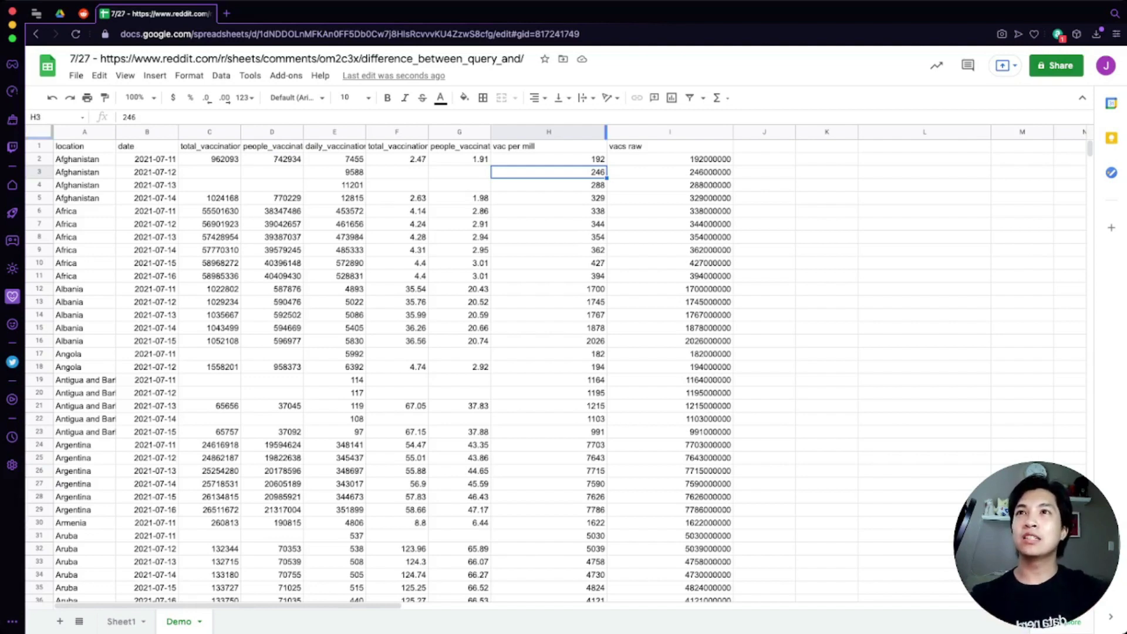
double_click(606, 131)
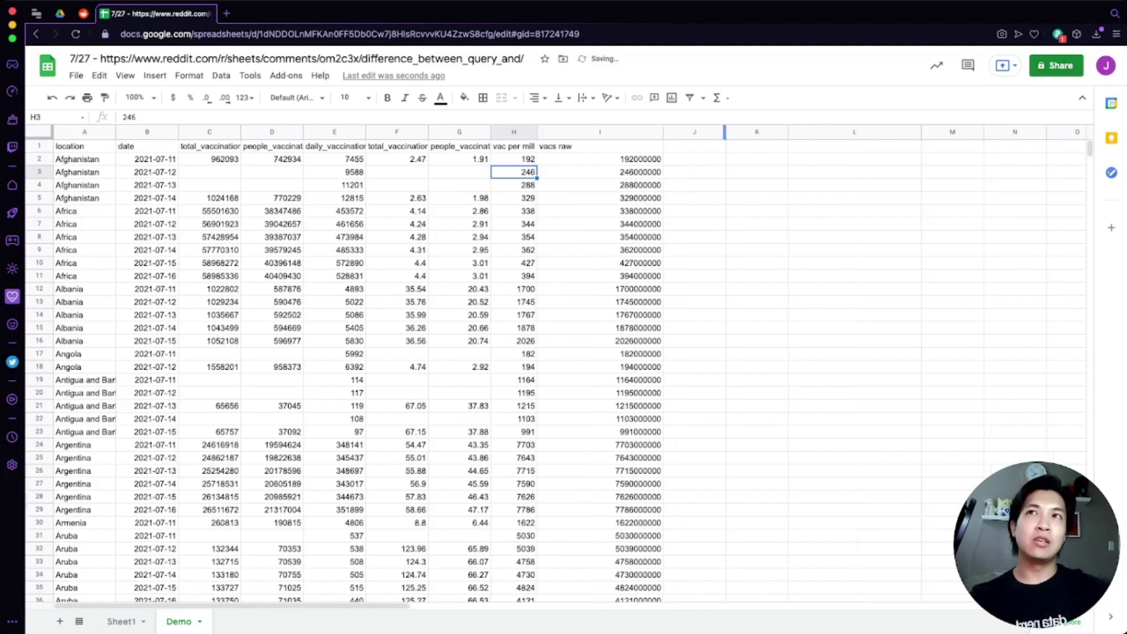
double_click(663, 132)
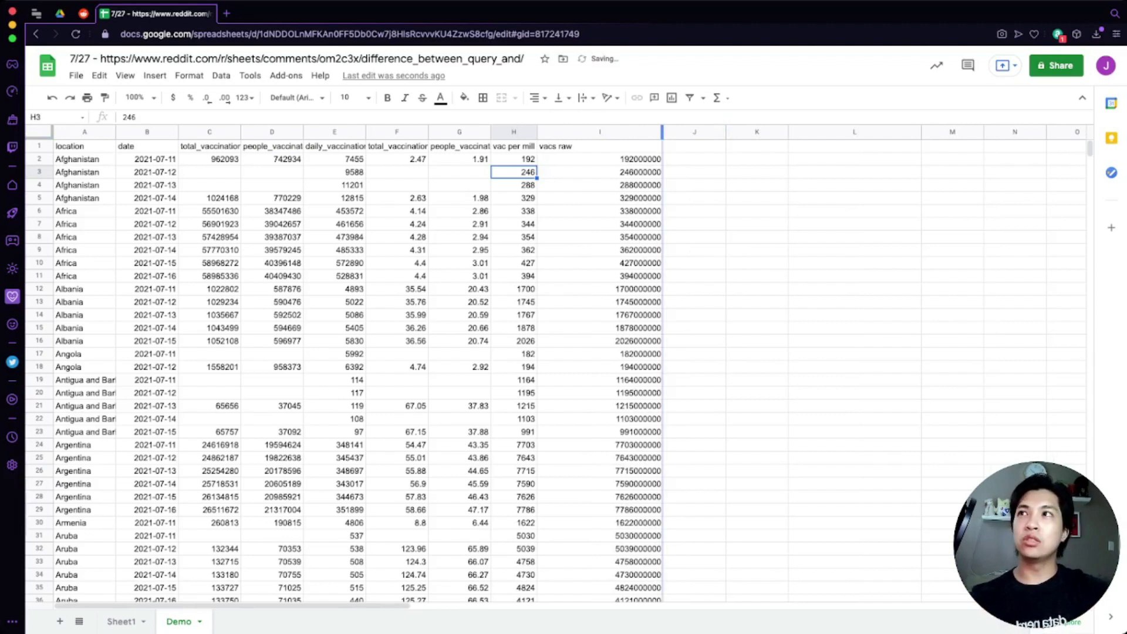
click(84, 146)
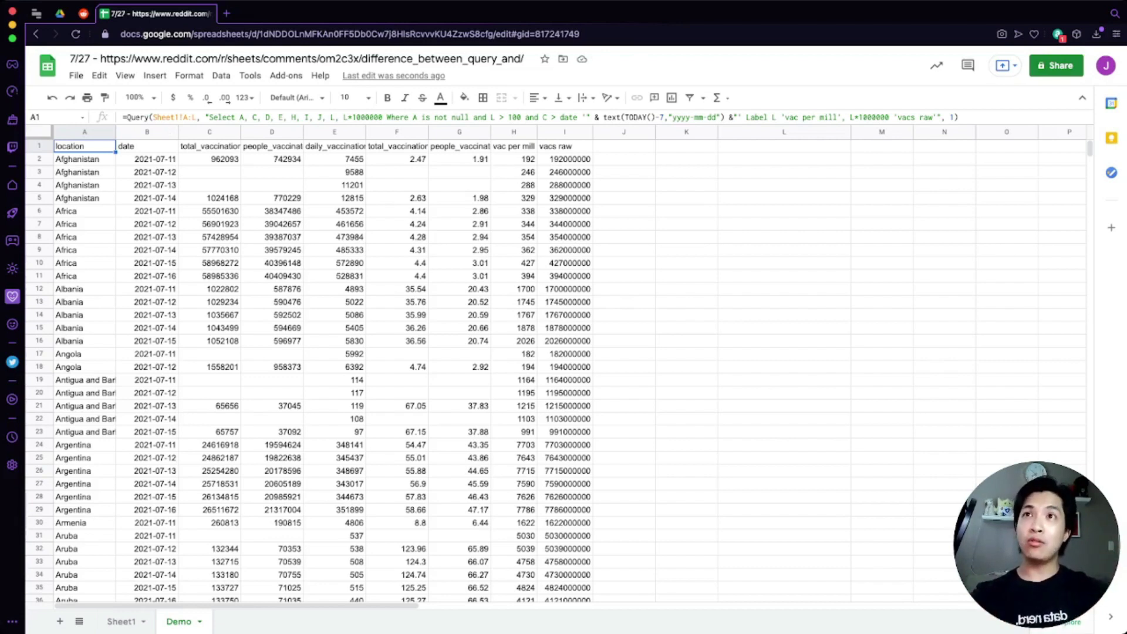
- Enter the array formula ={Sheet1!A1:A} in cell K1 of the Demo sheet
click(687, 146)
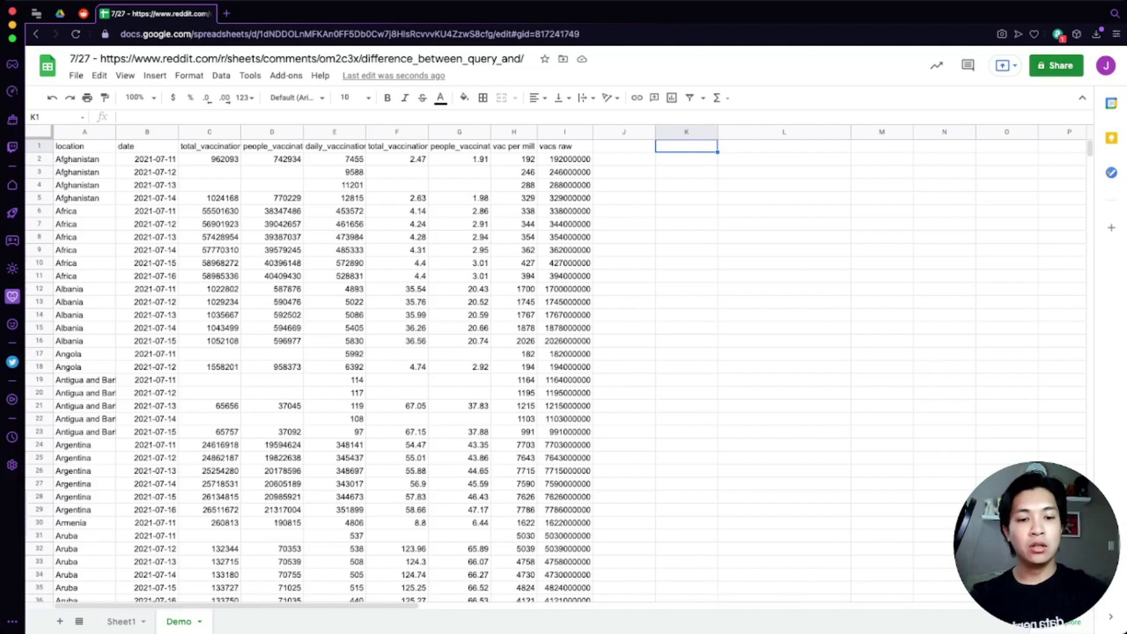
text(=()
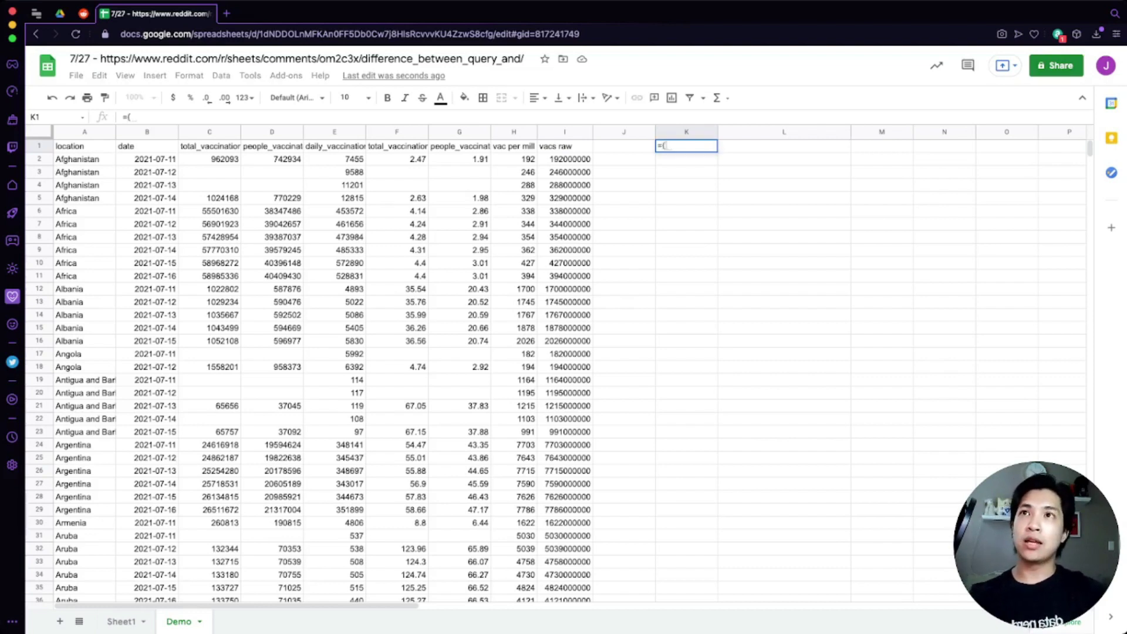
text(Sheet)
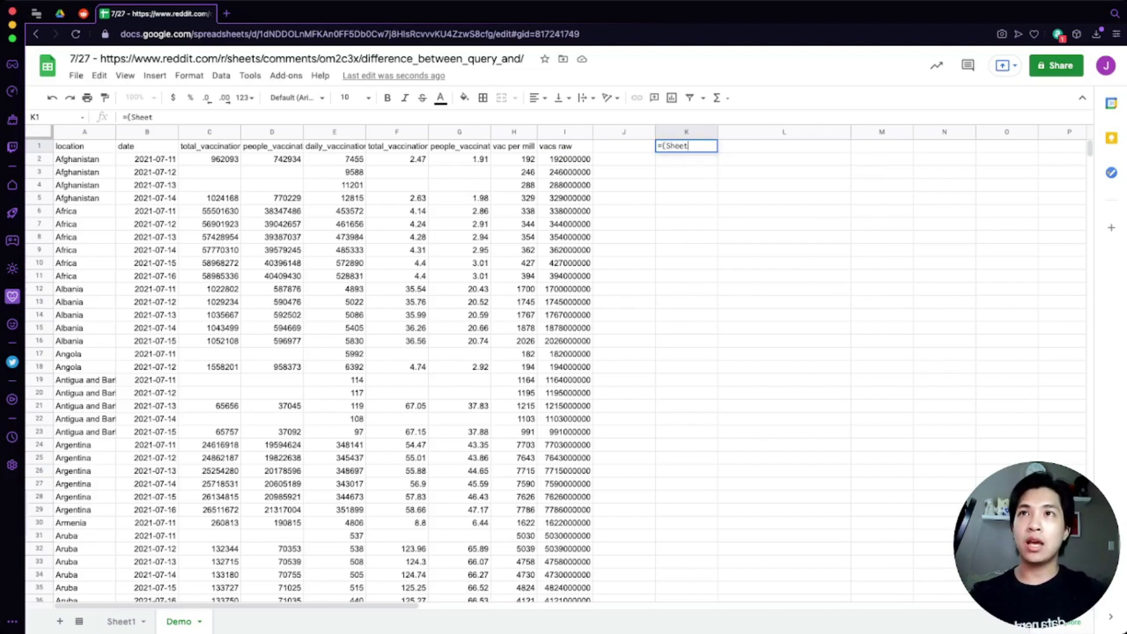
text(1!A)
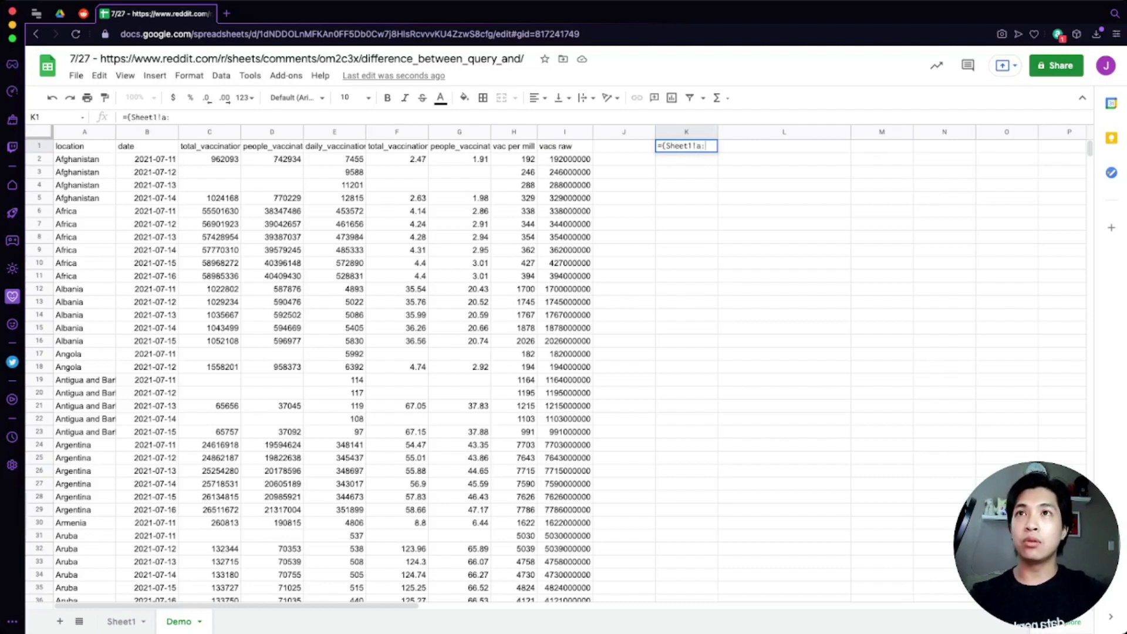
text(1:A)
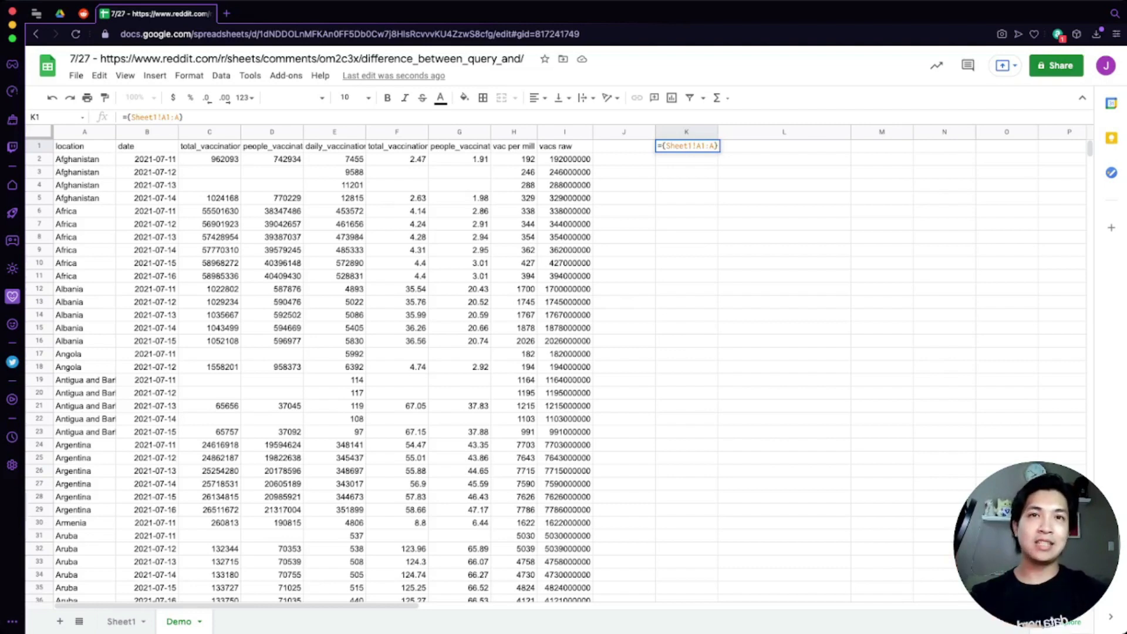
key(Return)
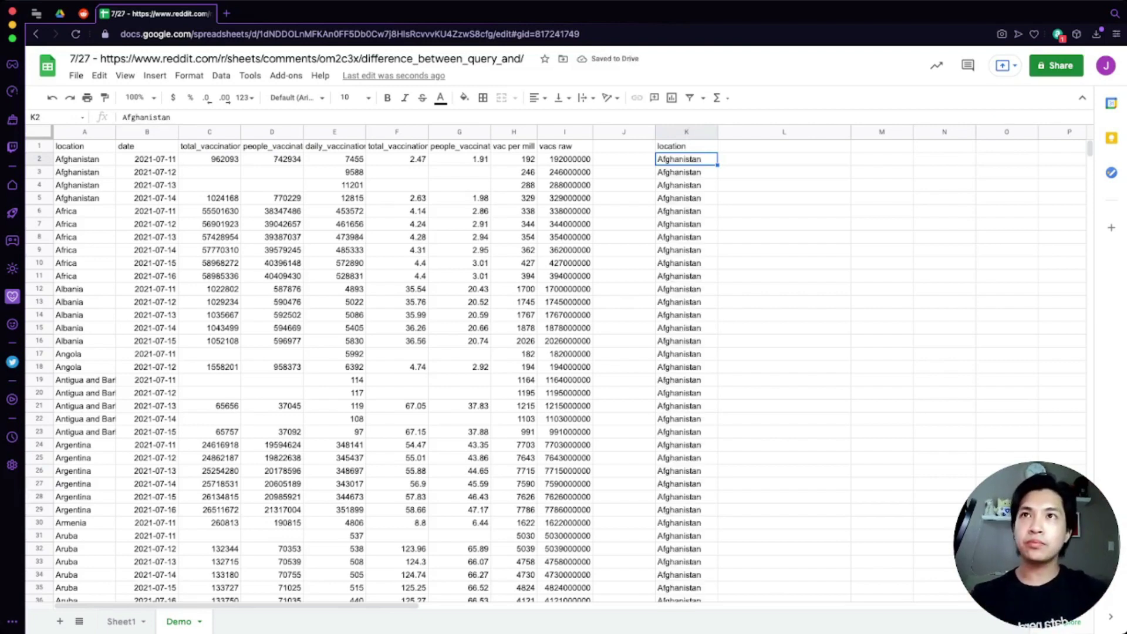
- Change K1's array formula to ={Sheet1!A1:A5;Sheet1!B1:B5} so the two ranges stack vertically
click(686, 146)
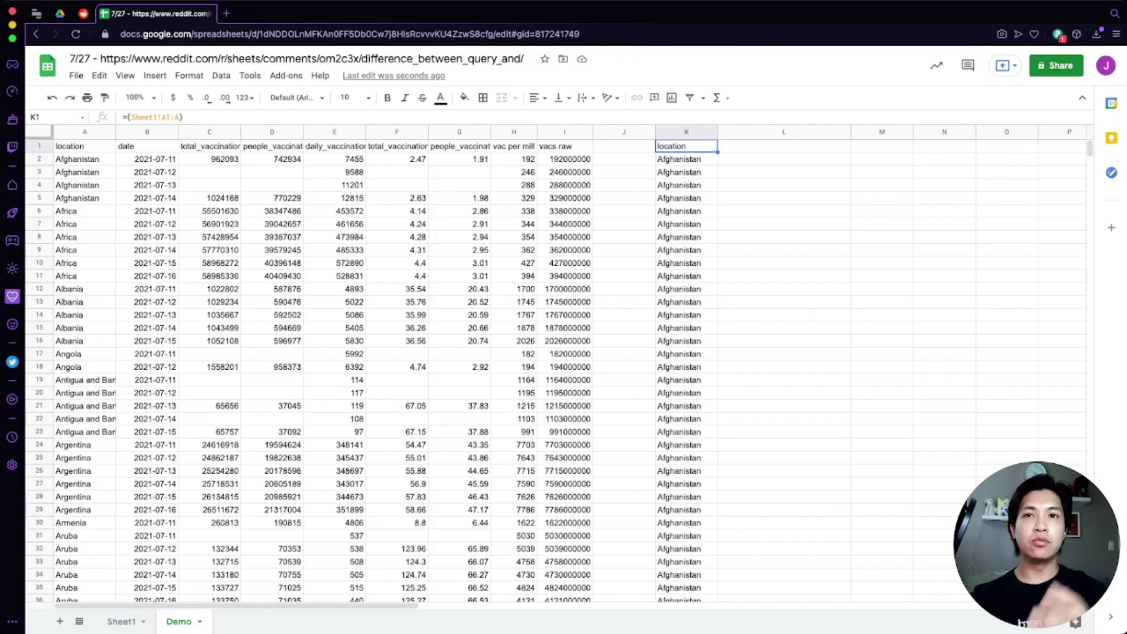
key(Return)
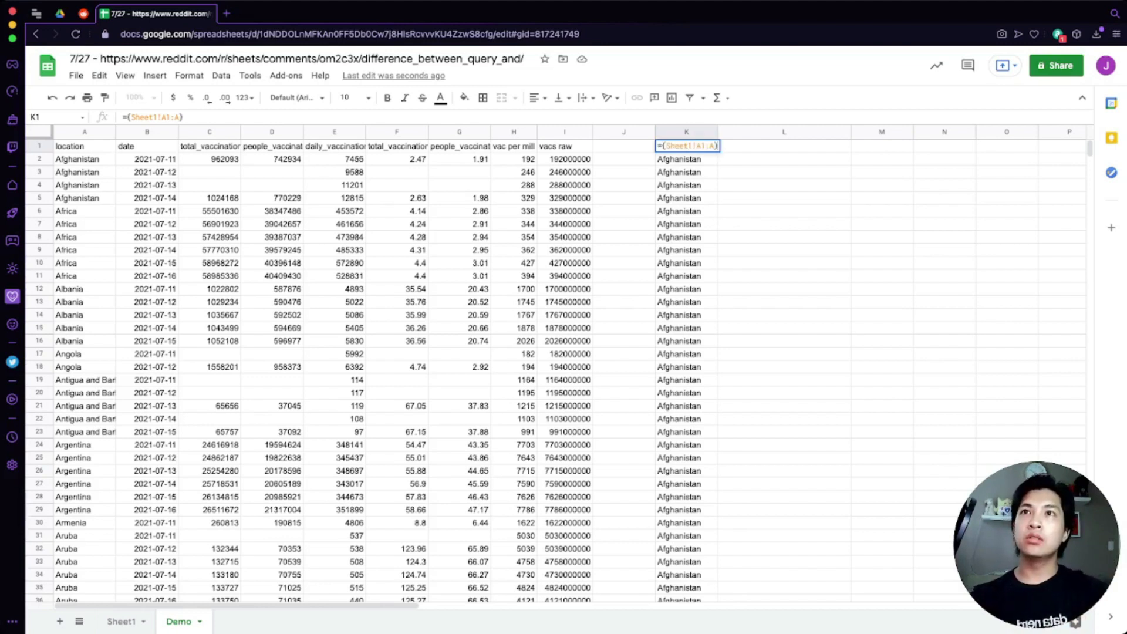
key(Left)
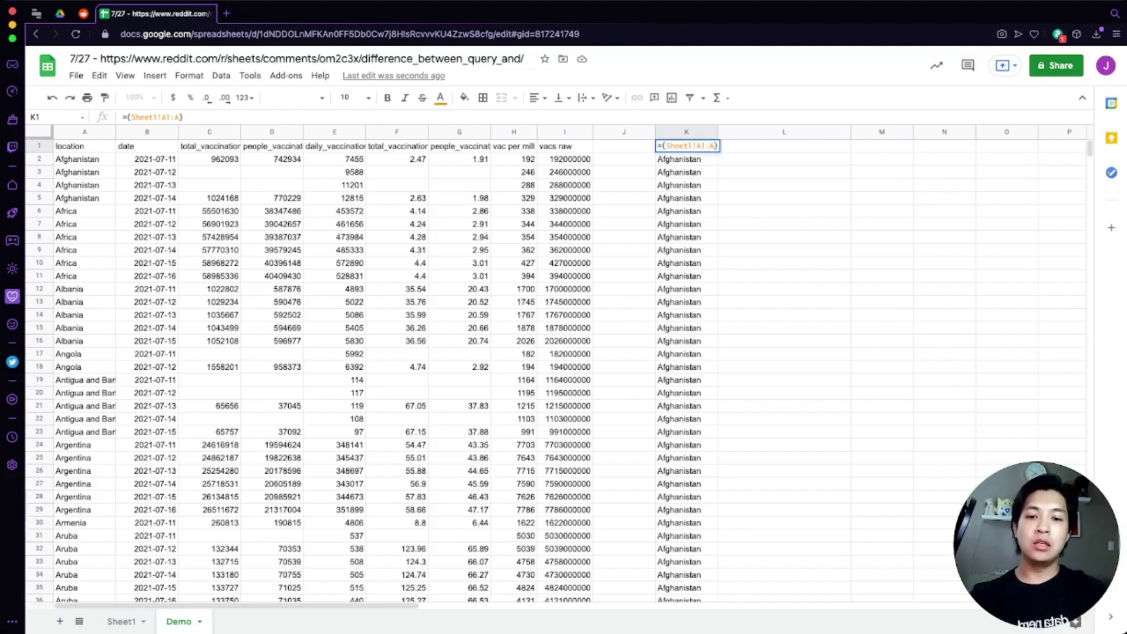
text(5)
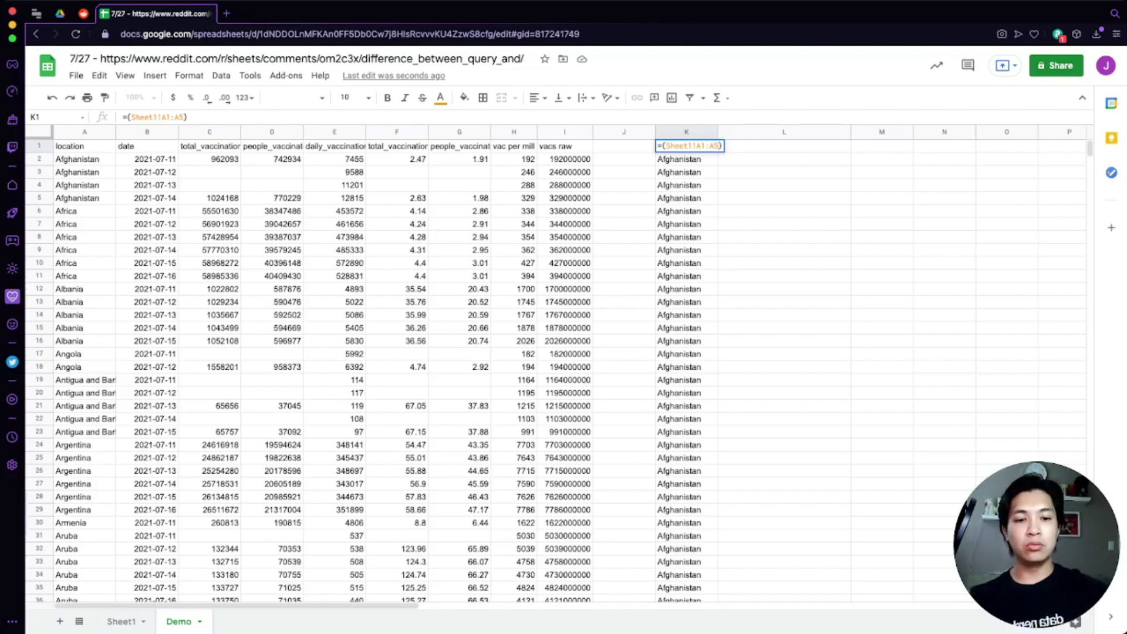
text(;)
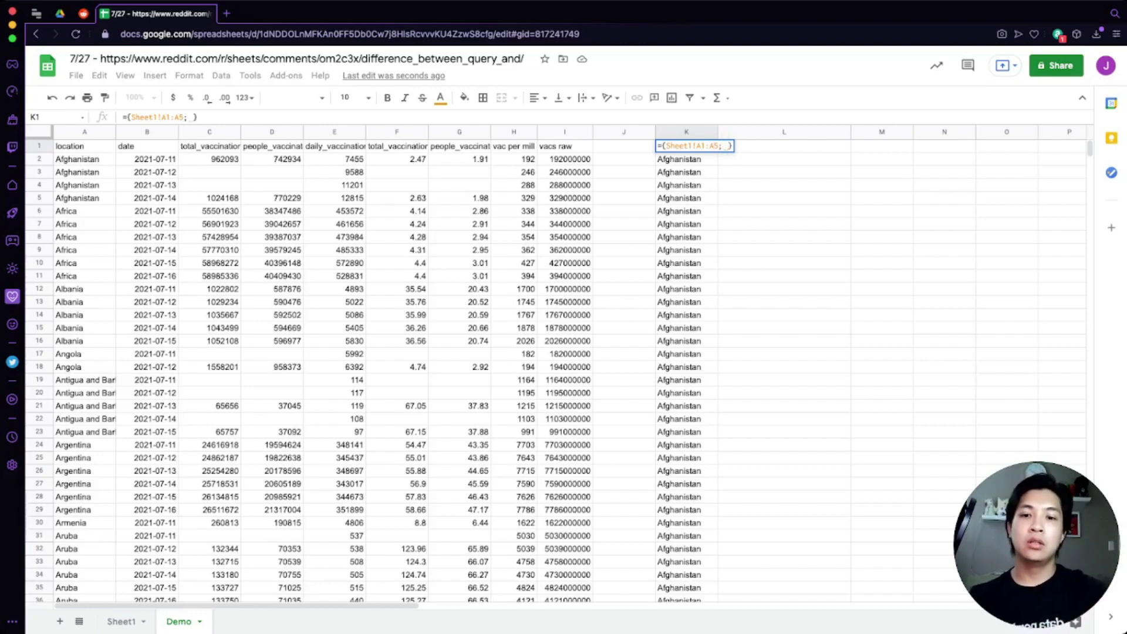
key(BackSpace)
text(Sheet1)
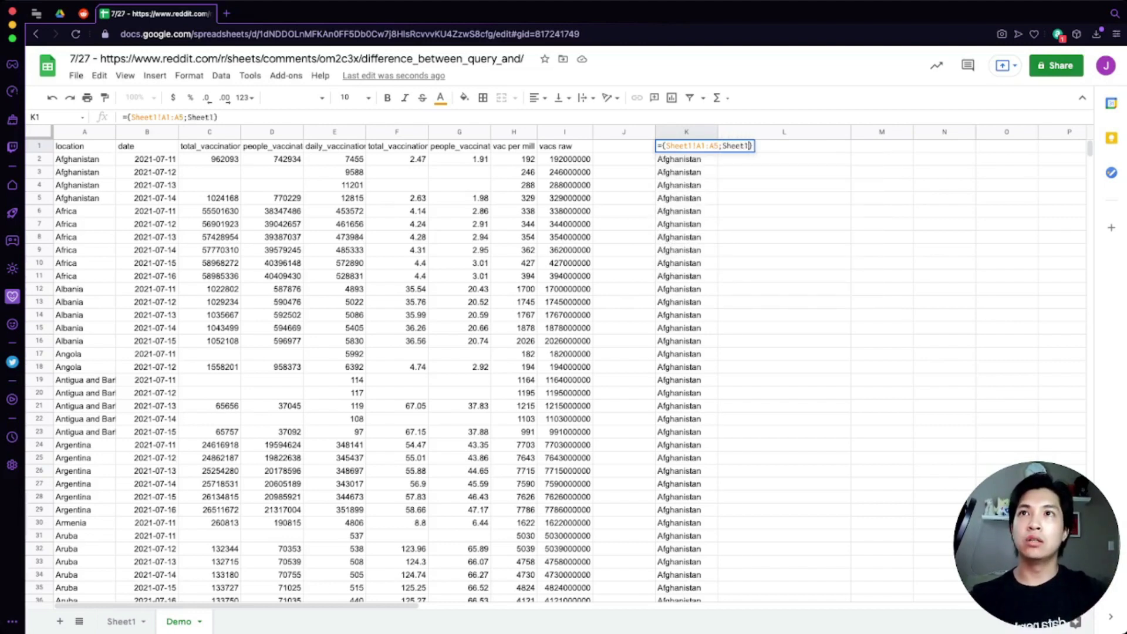
text(!A)
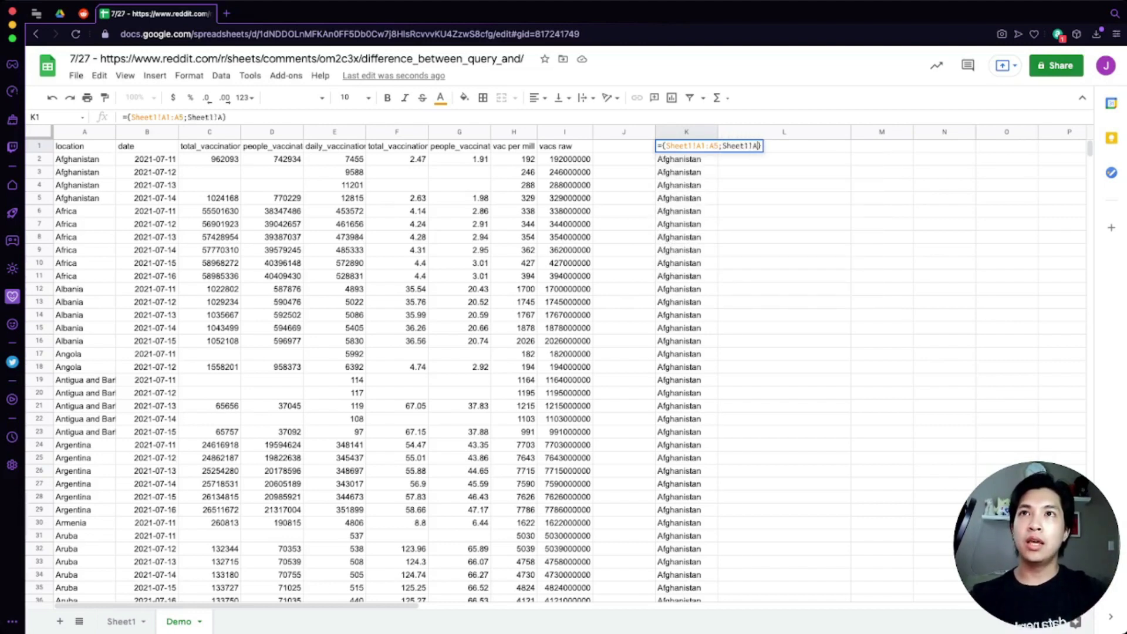
key(BackSpace)
text(B)
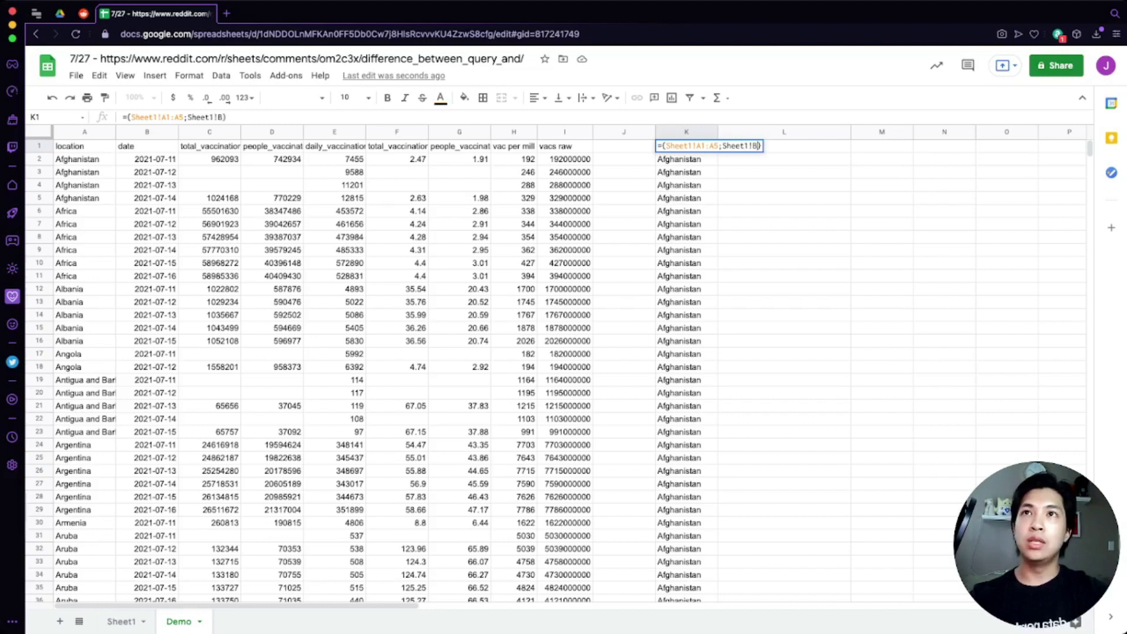
text(1:B5)
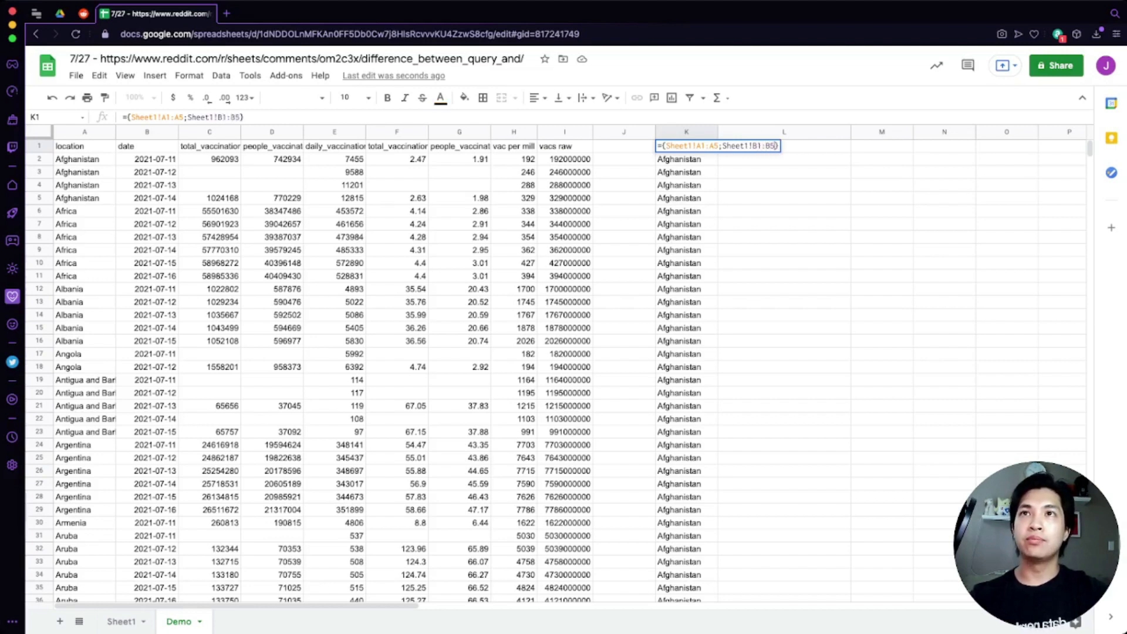
key(Return)
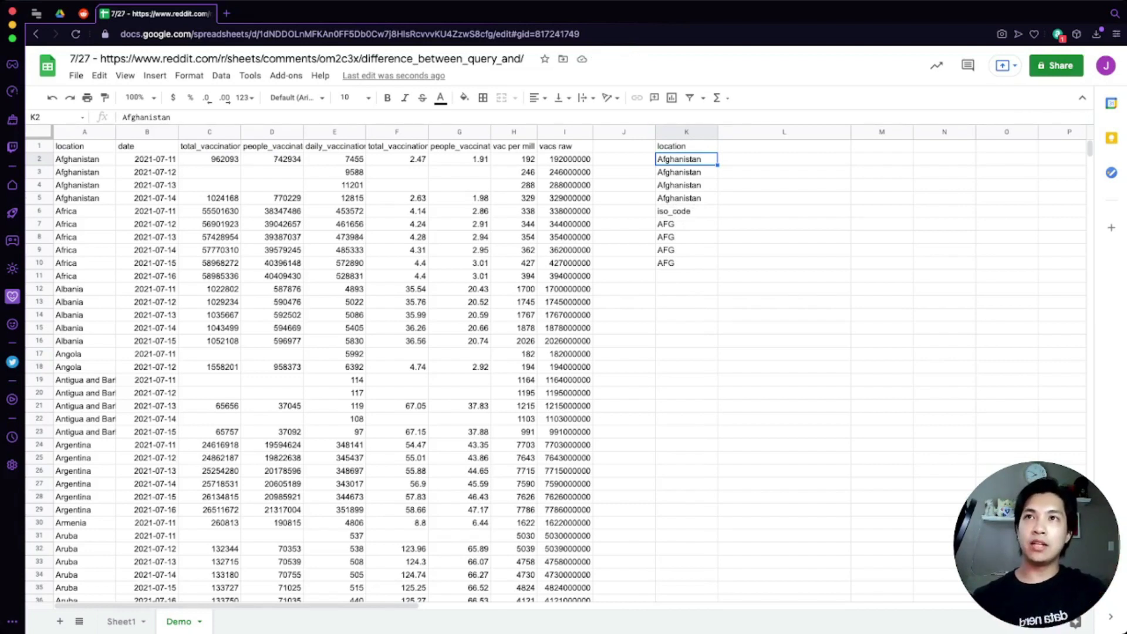
- Go past the stacked values to L4, then open Sheet1 and select A25 to view the source data
key(Down)
key(Down)
key(Right)
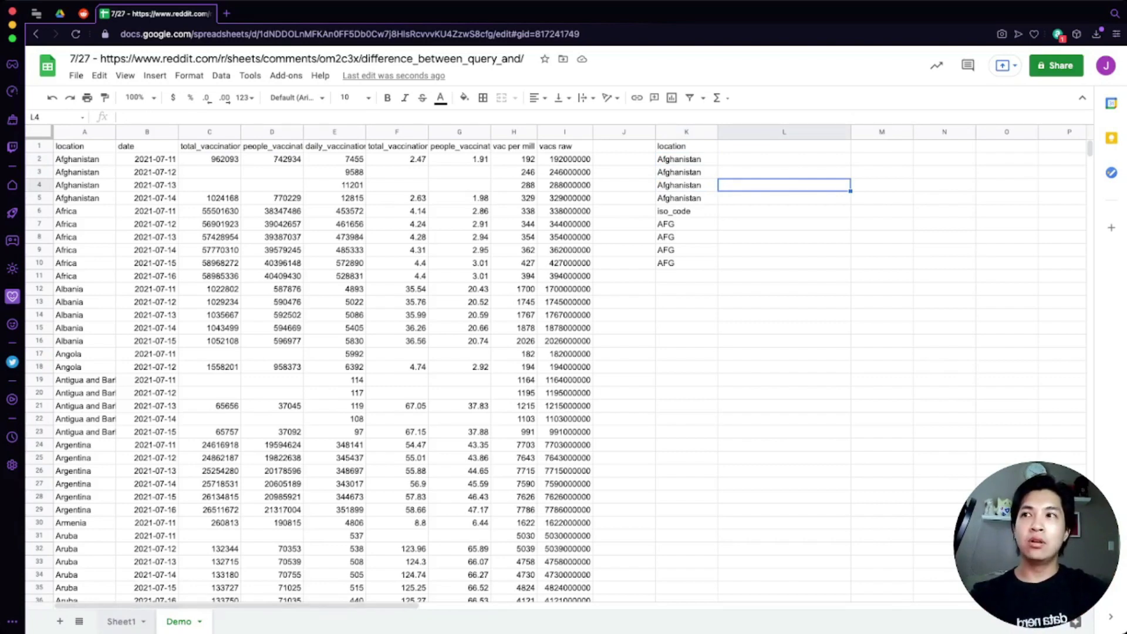
click(121, 621)
click(117, 458)
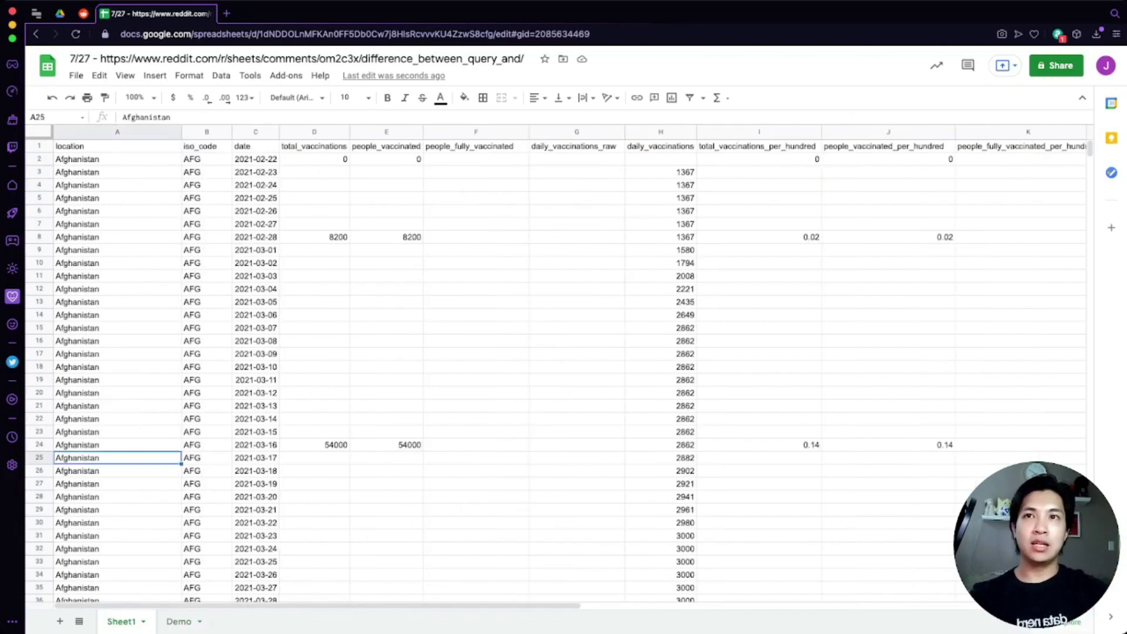
- Move the Zimbabwe rows of Sheet1, from row 33658 to the end across to column Y, to A1 of a new sheet
click(117, 496)
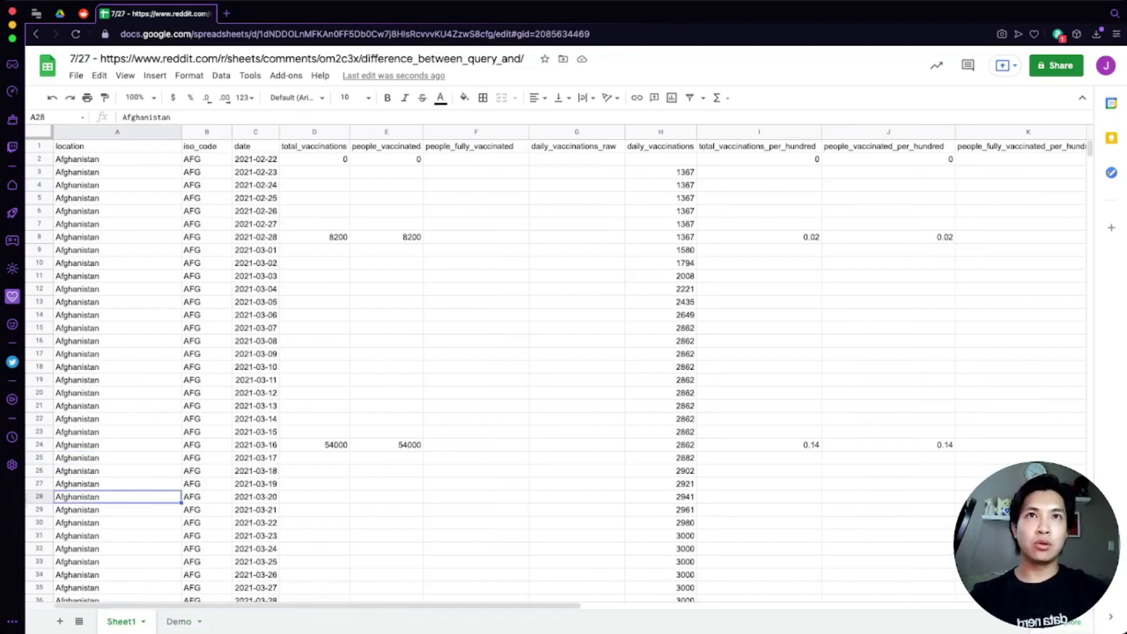
scroll(558, 370, down, 20)
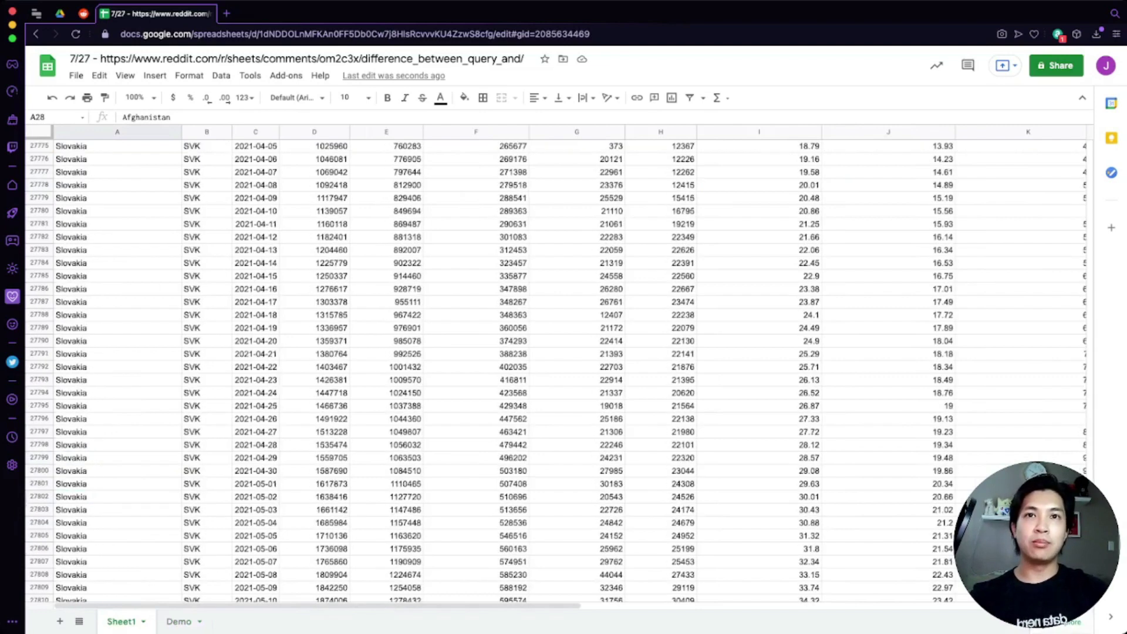
scroll(558, 370, down, 20)
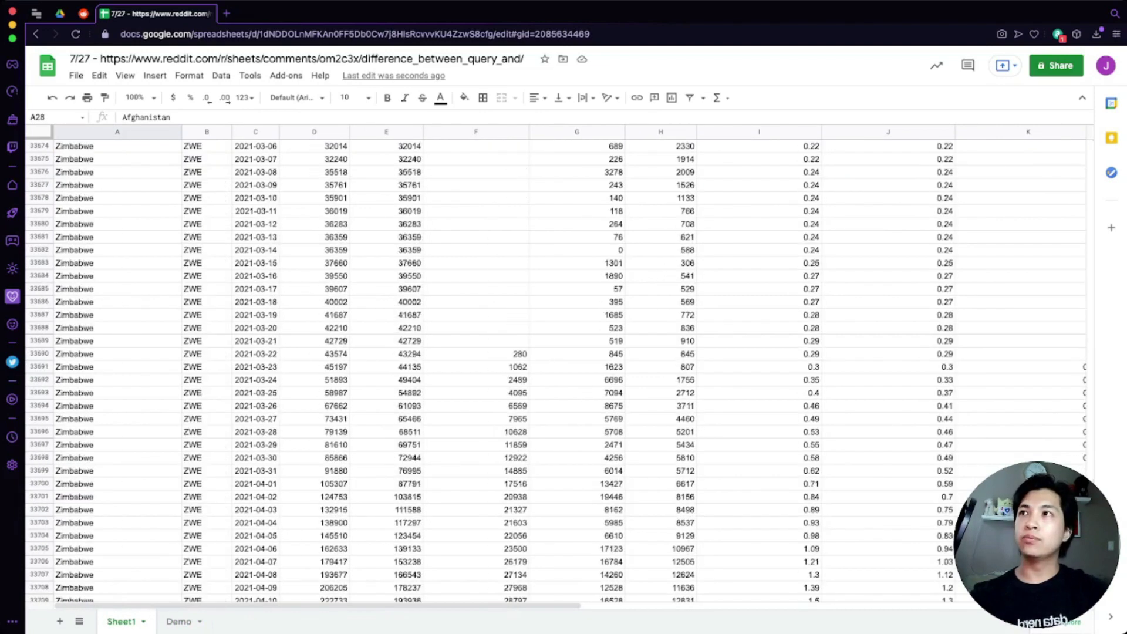
click(117, 510)
scroll(558, 369, up, 5)
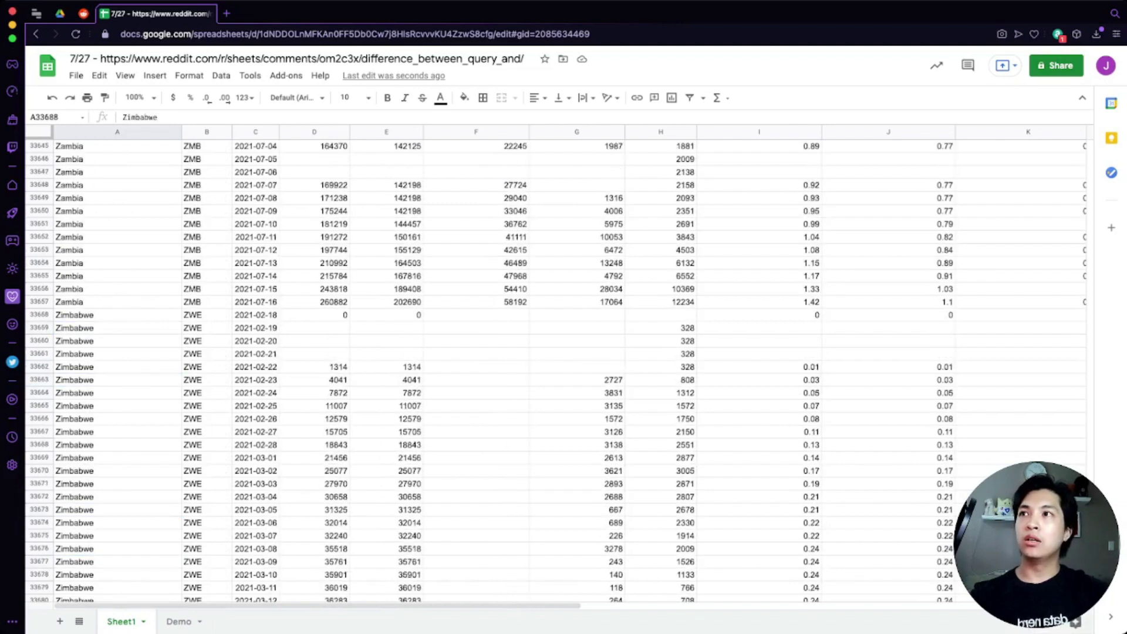
click(118, 315)
drag(117, 316, 998, 595)
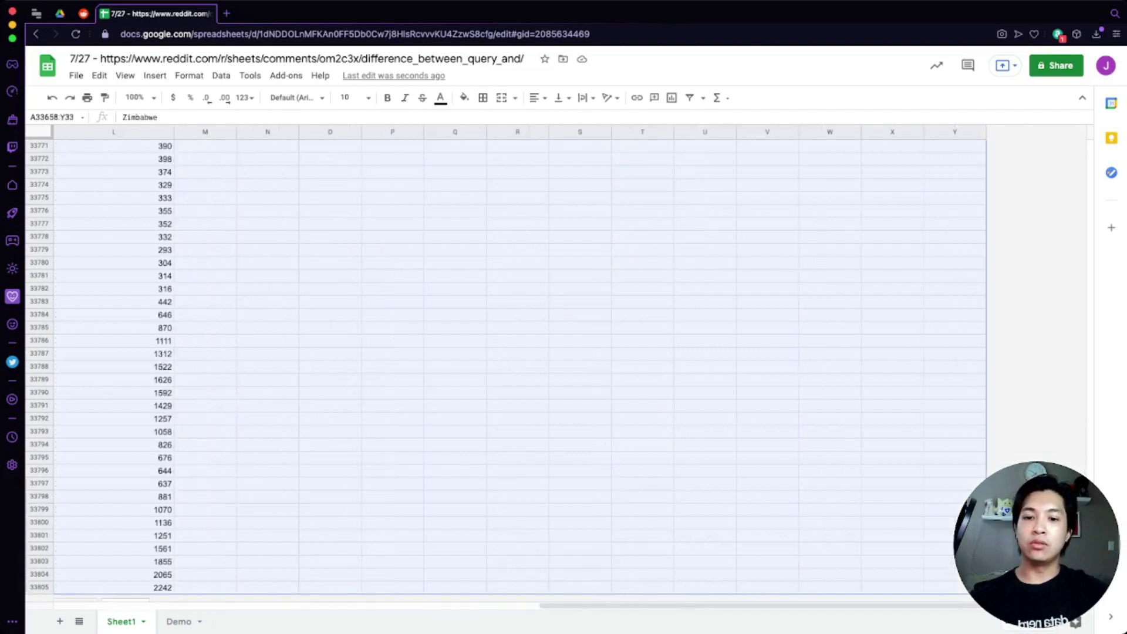
key(super+c)
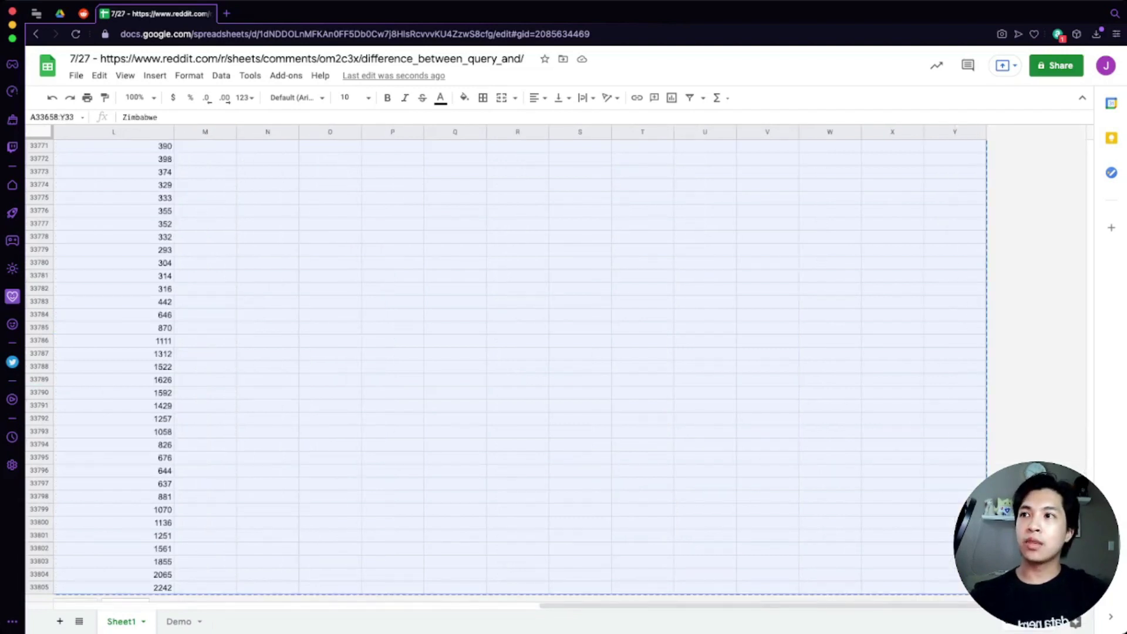
key(shift+F11)
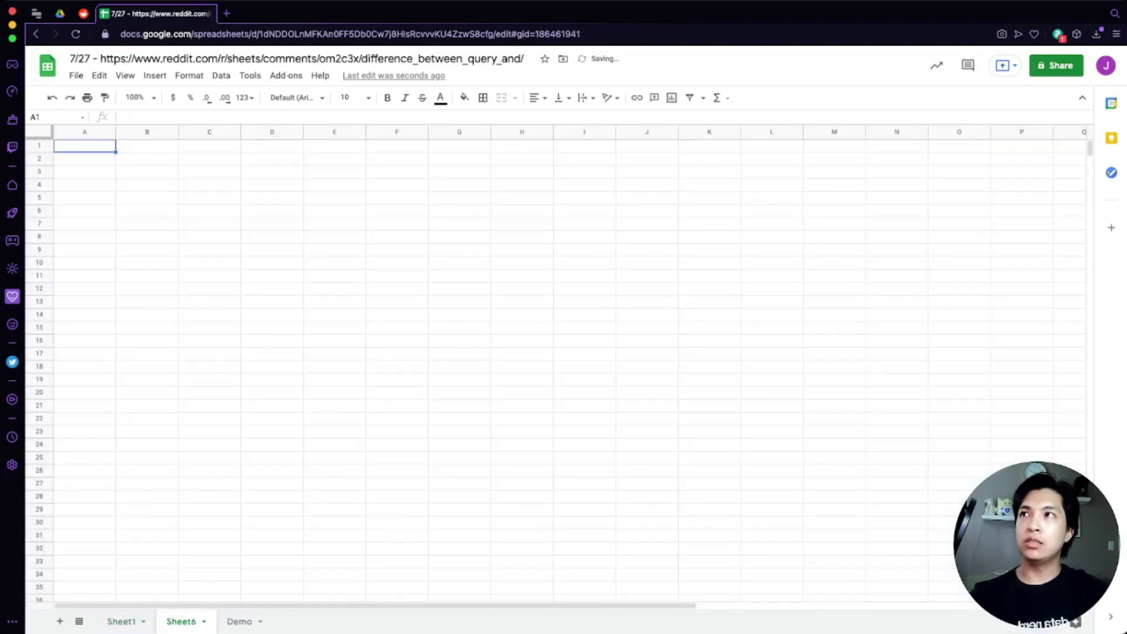
key(super+v)
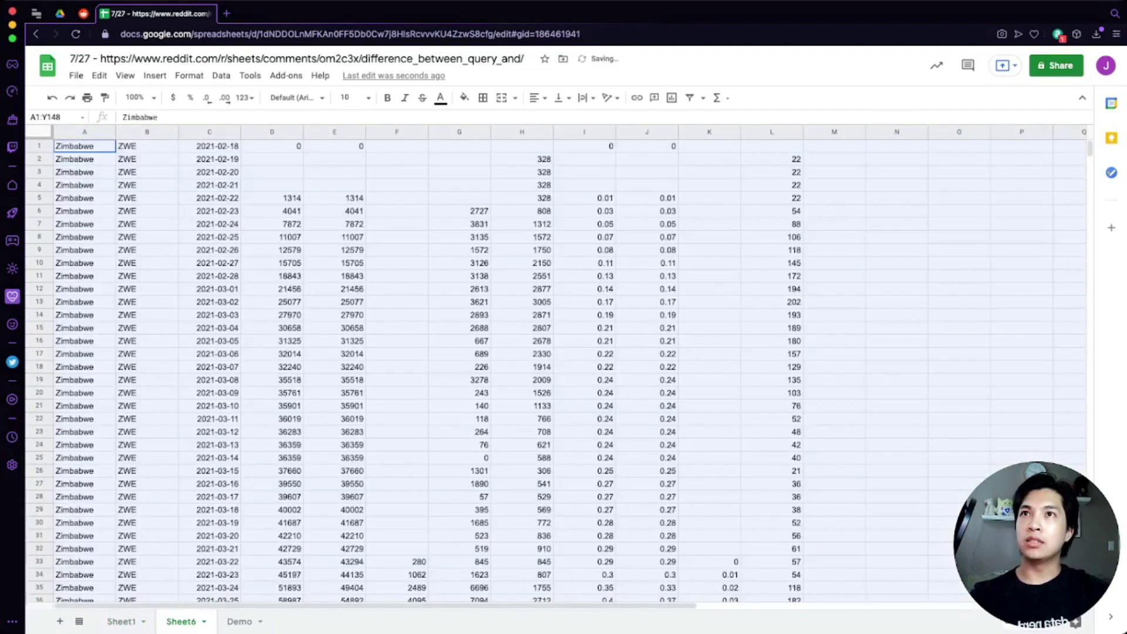
click(84, 172)
- Transfer Sheet1's Zambia rows, A33564 to Y33657, to A1 of another new sheet
click(122, 621)
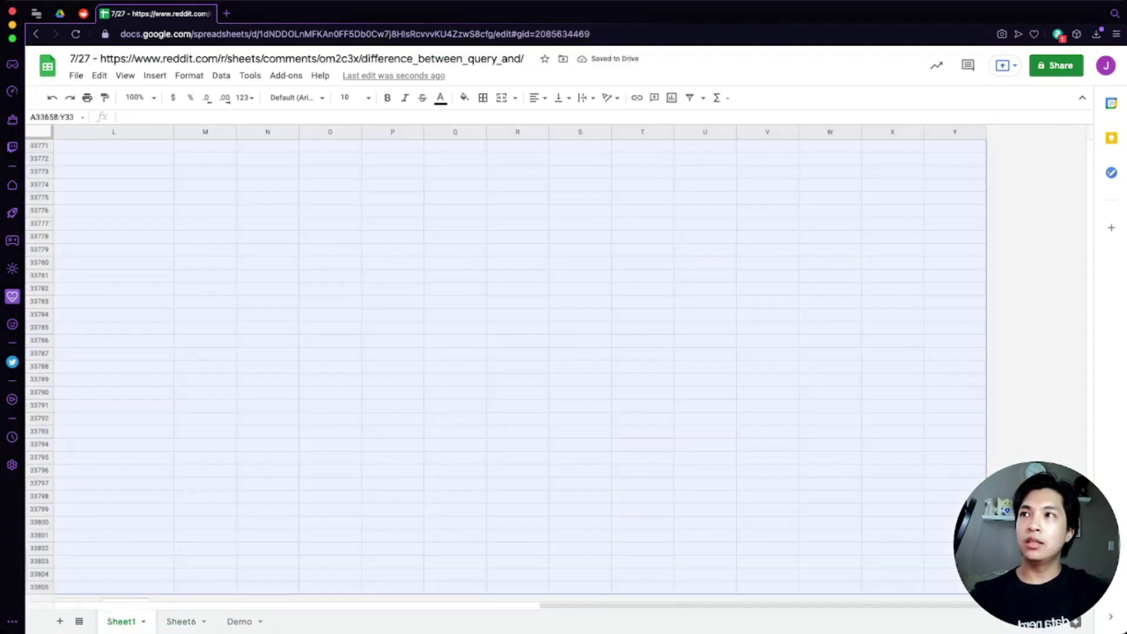
click(114, 341)
scroll(114, 341, left, 15)
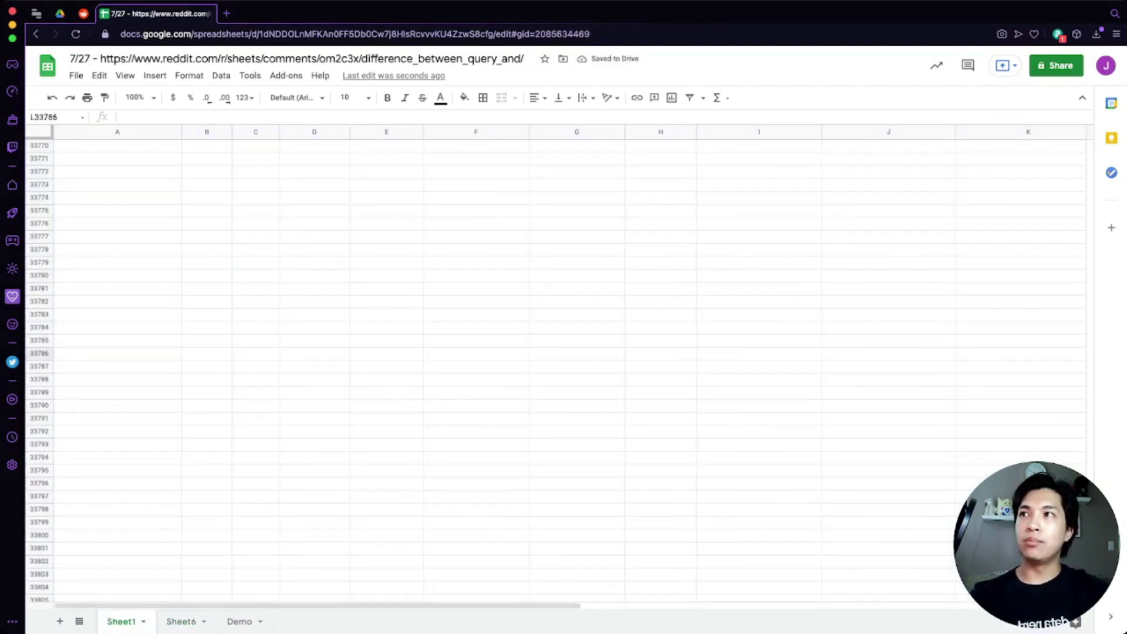
scroll(564, 370, up, 5)
click(118, 341)
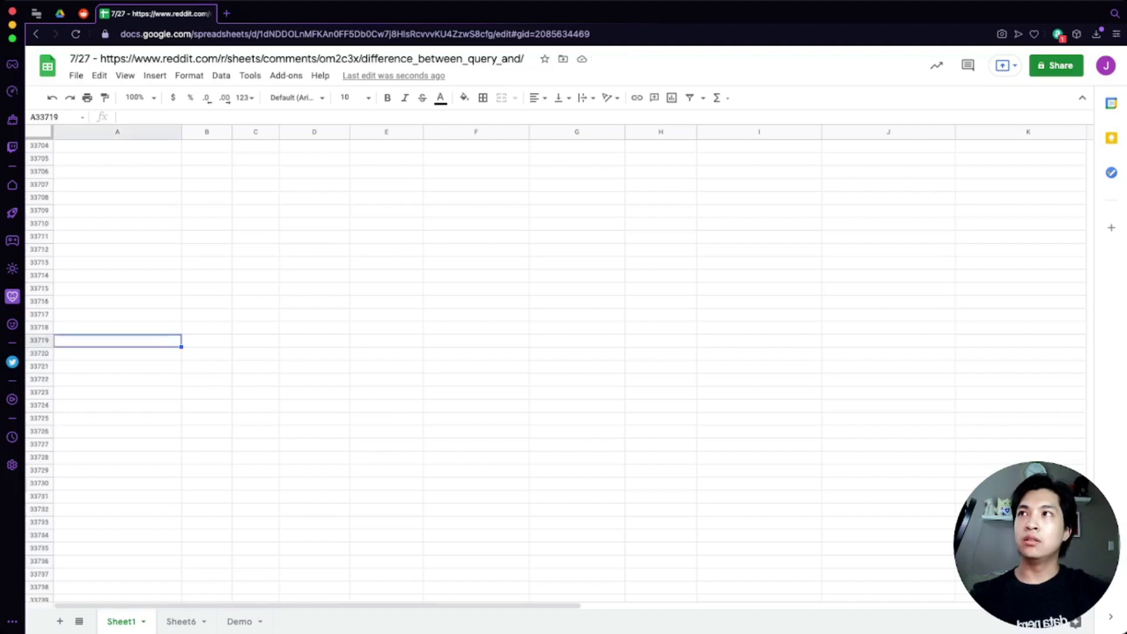
key(super+Up)
scroll(118, 341, up, 7)
scroll(498, 370, up, 11)
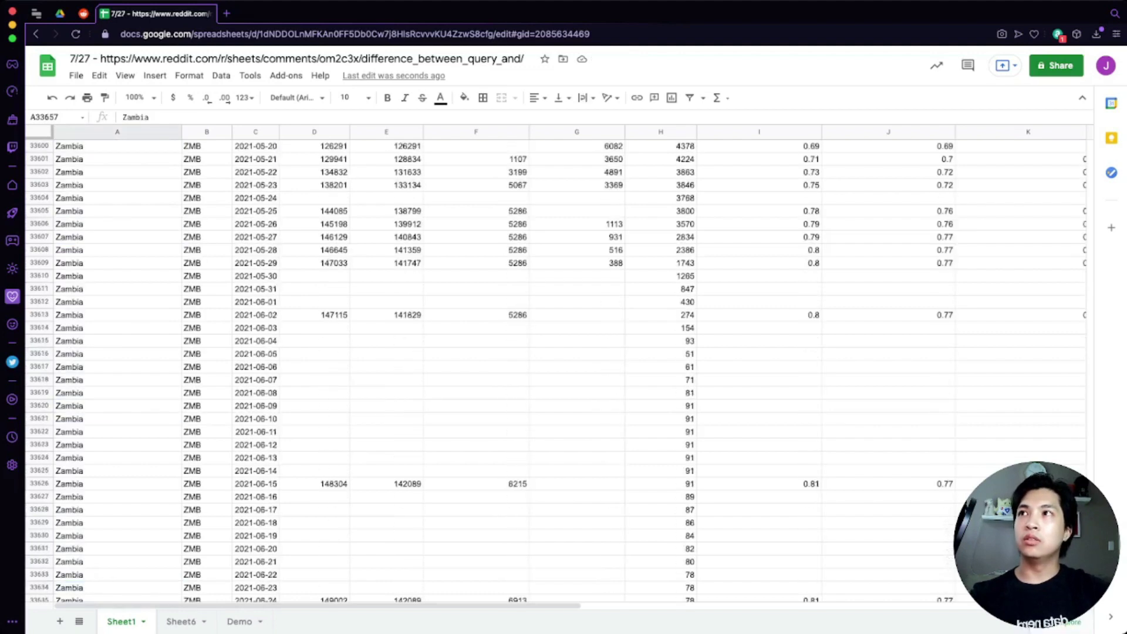
scroll(498, 370, up, 2)
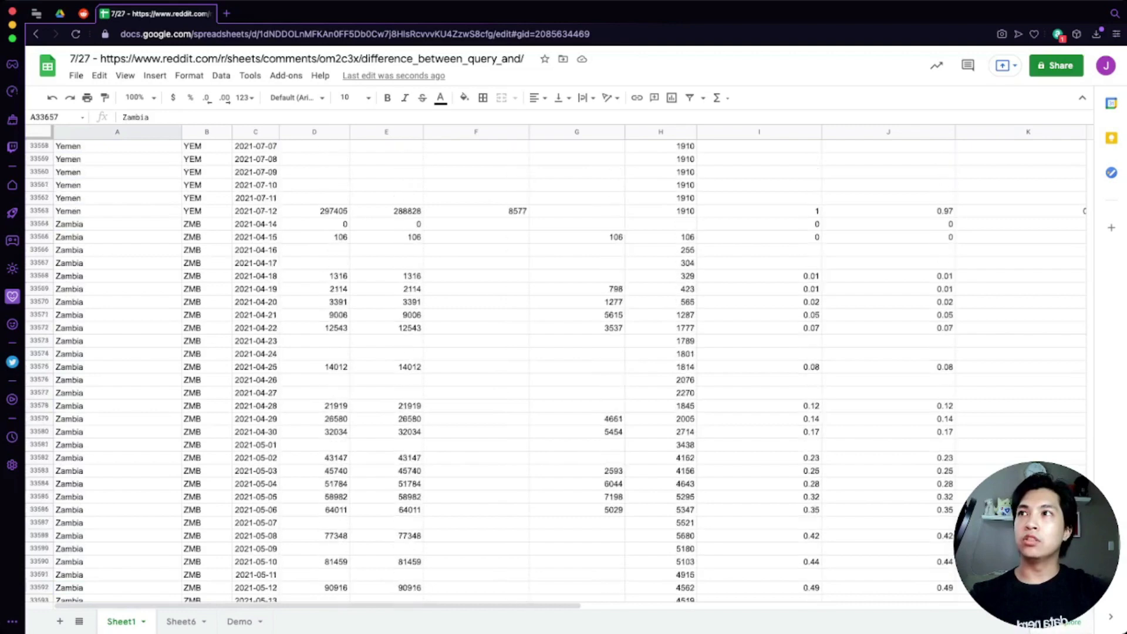
shift+click(118, 224)
key(super+shift+Right)
key(super+shift+Right)
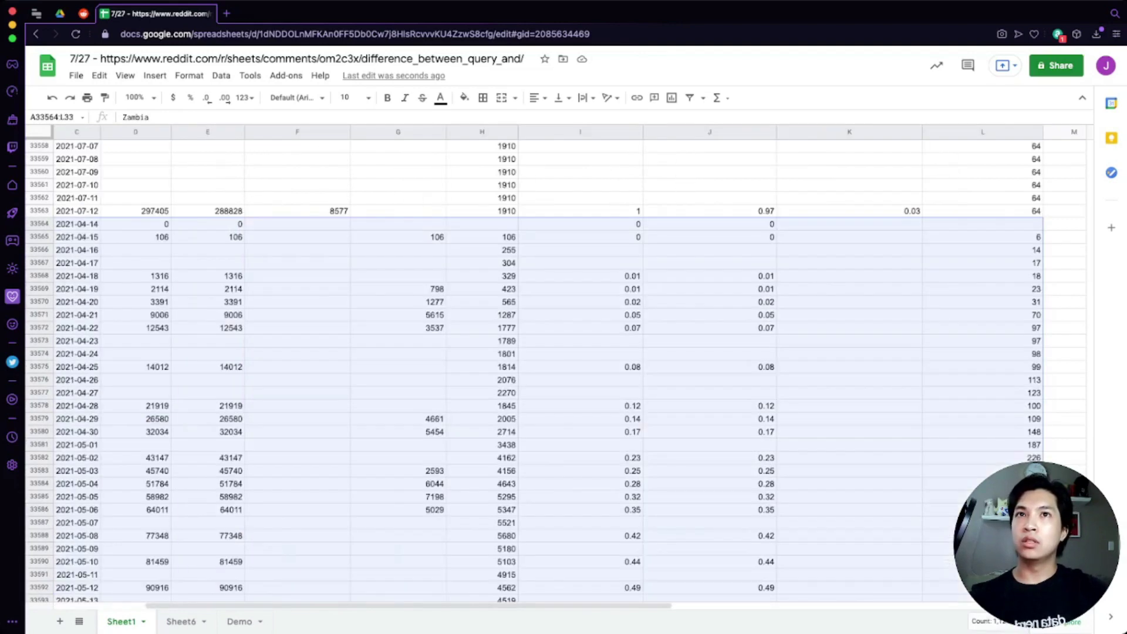
key(super+c)
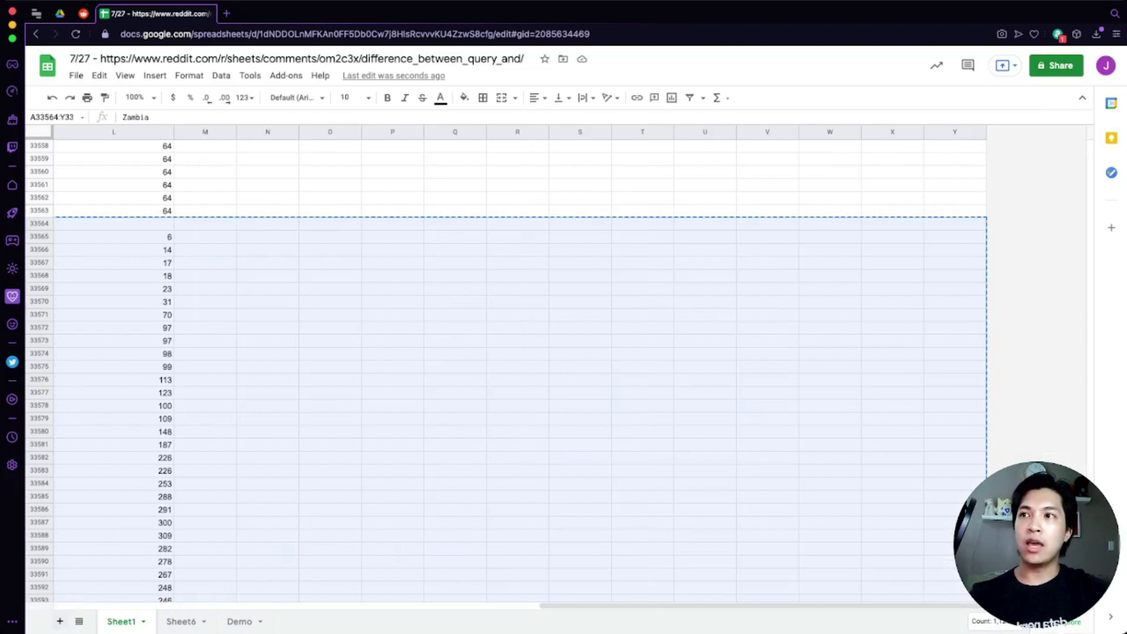
click(59, 621)
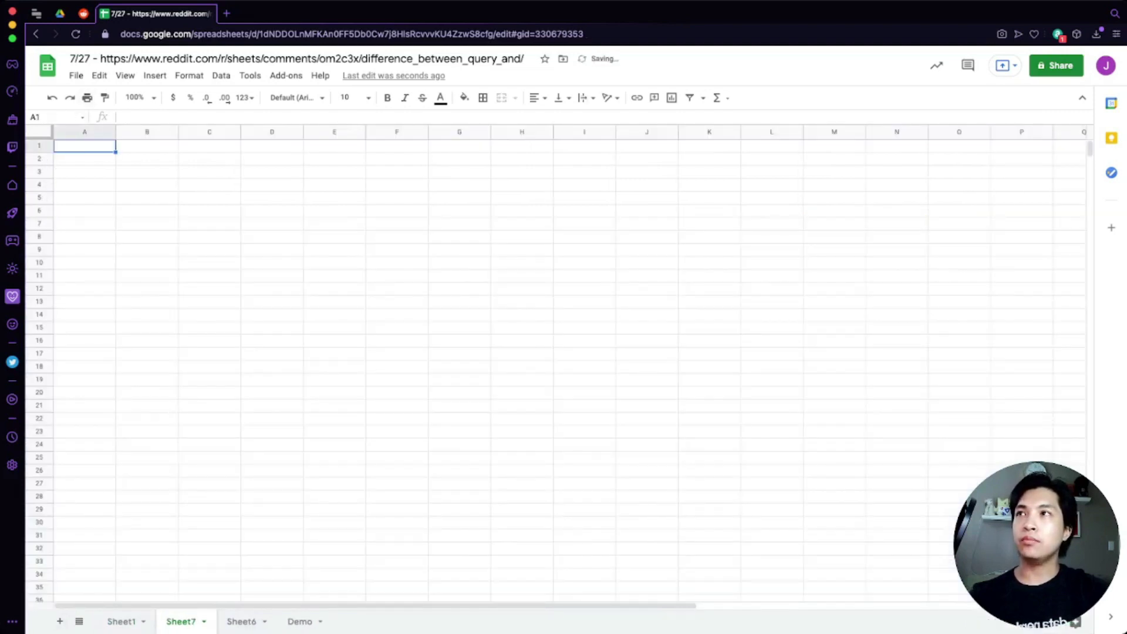
key(super+v)
click(147, 262)
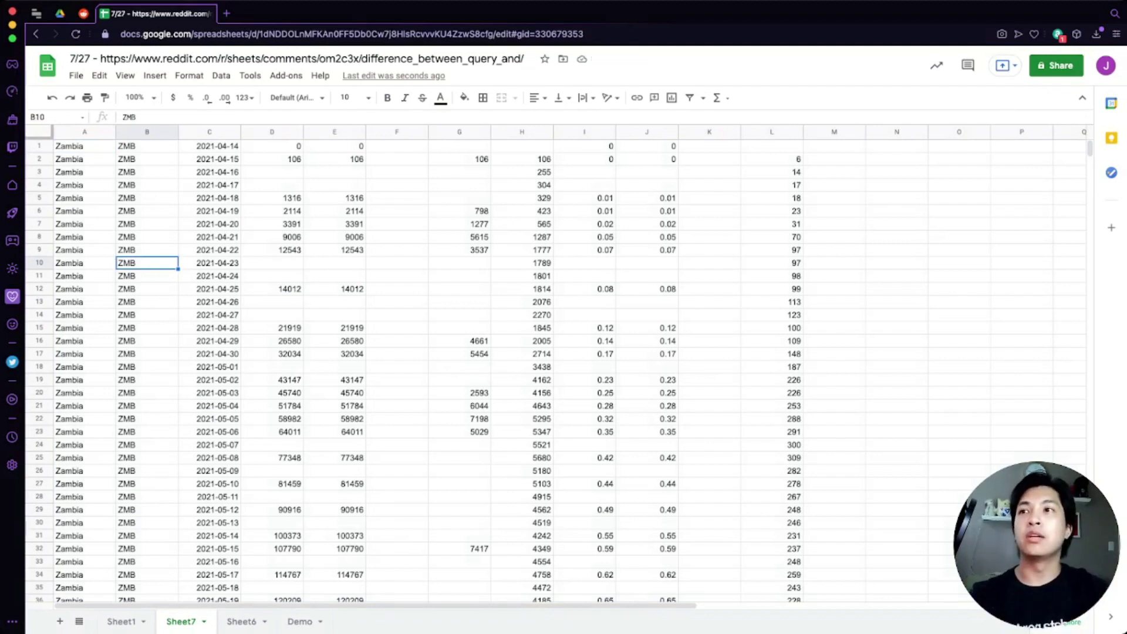
- On the Demo sheet, replace K1's array formula with the headers from A1:H1 pasted as values only, and narrow column L
click(300, 622)
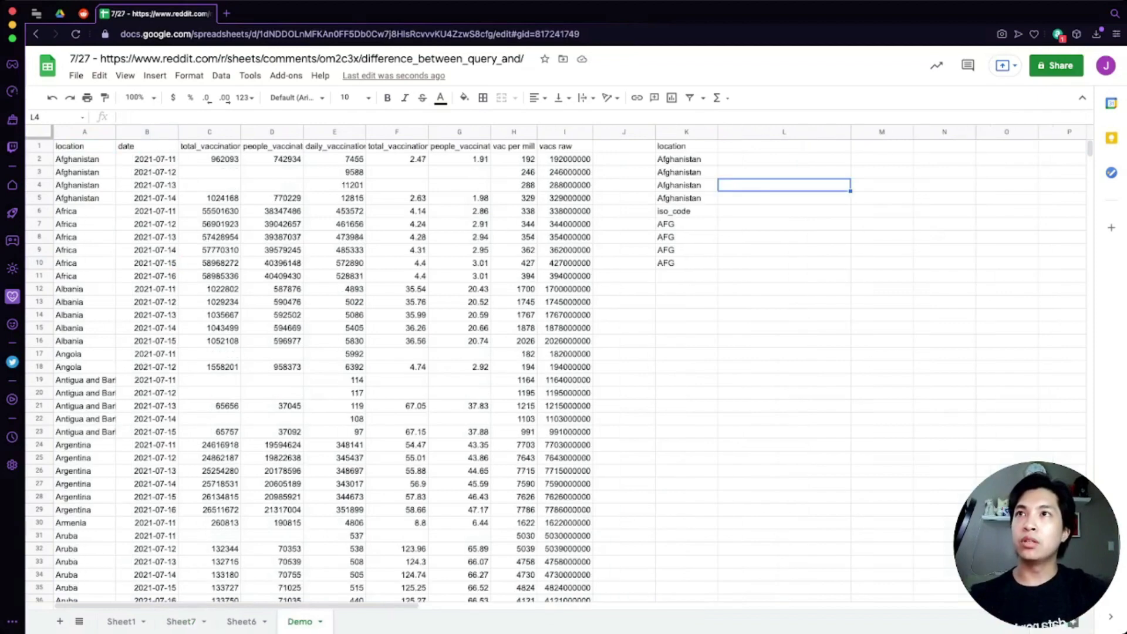
click(564, 146)
key(Left)
key(super+shift+Left)
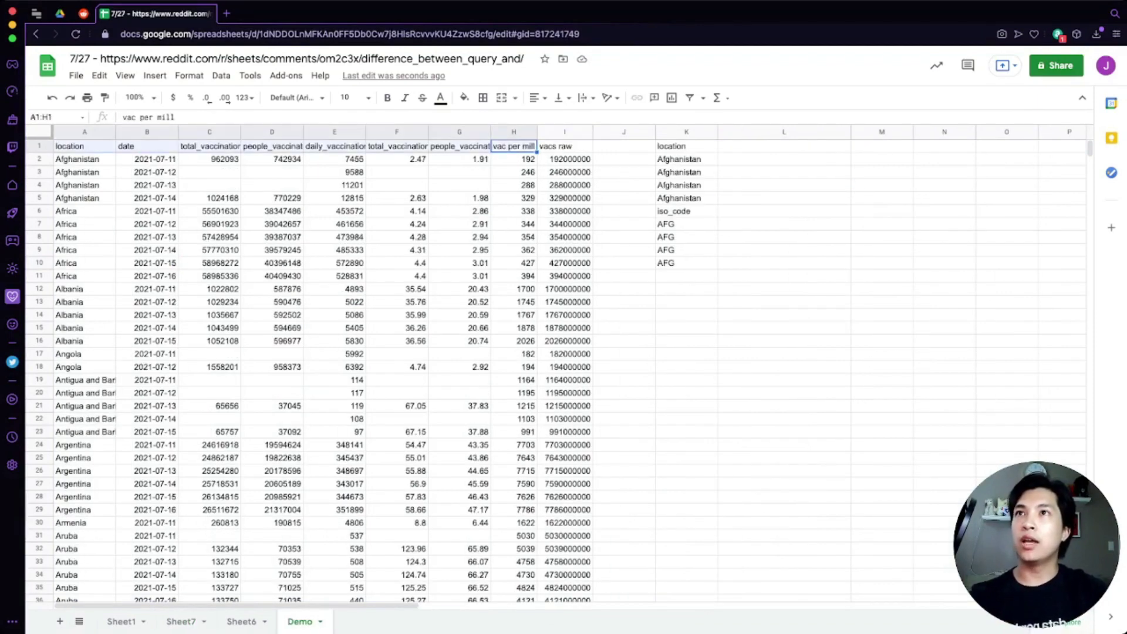
key(super+c)
click(686, 146)
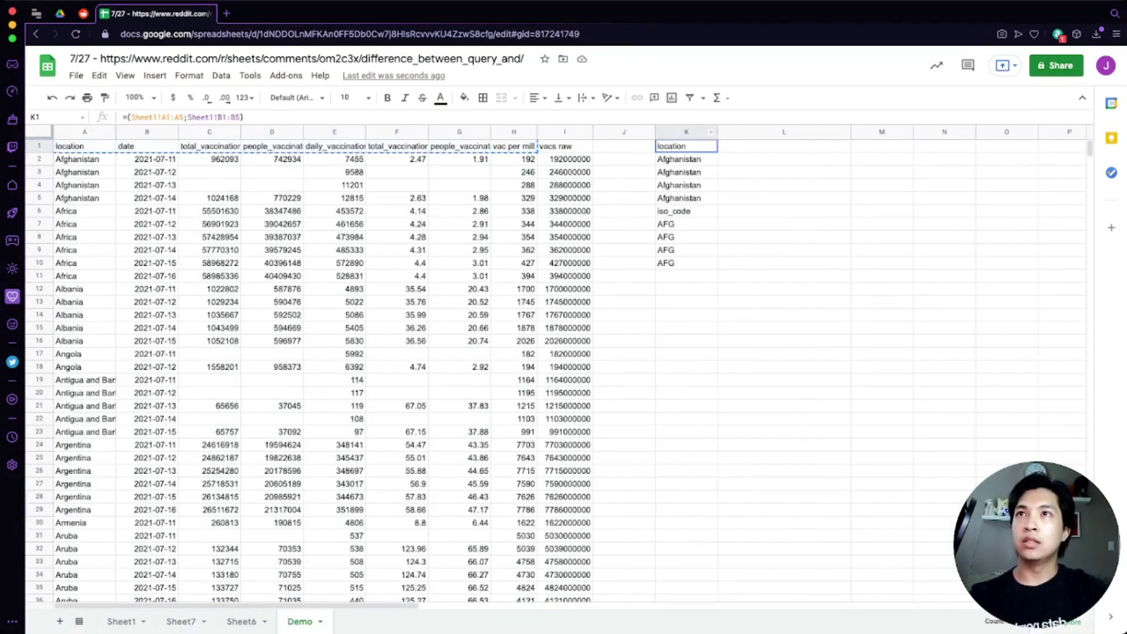
key(Delete)
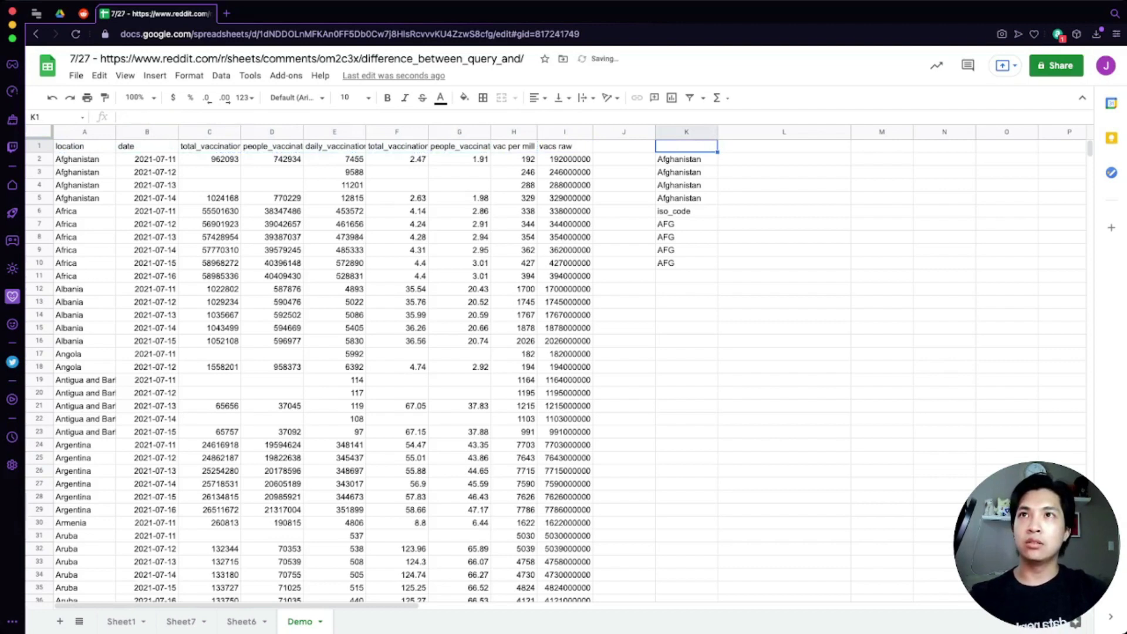
key(super+v)
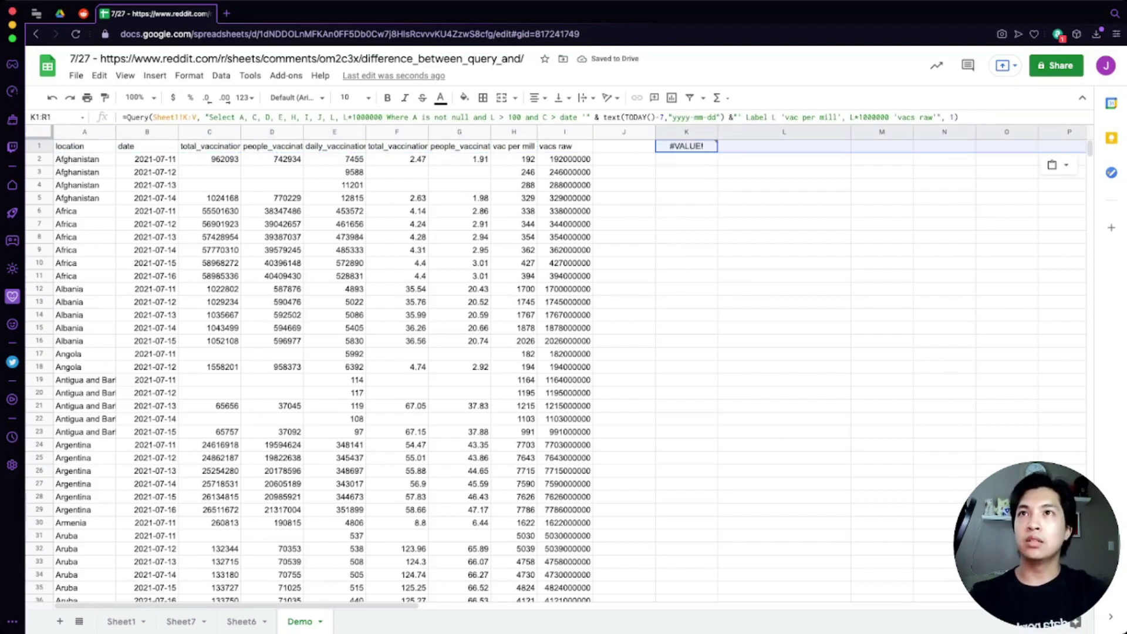
right_click(668, 148)
mouse_move(716, 217)
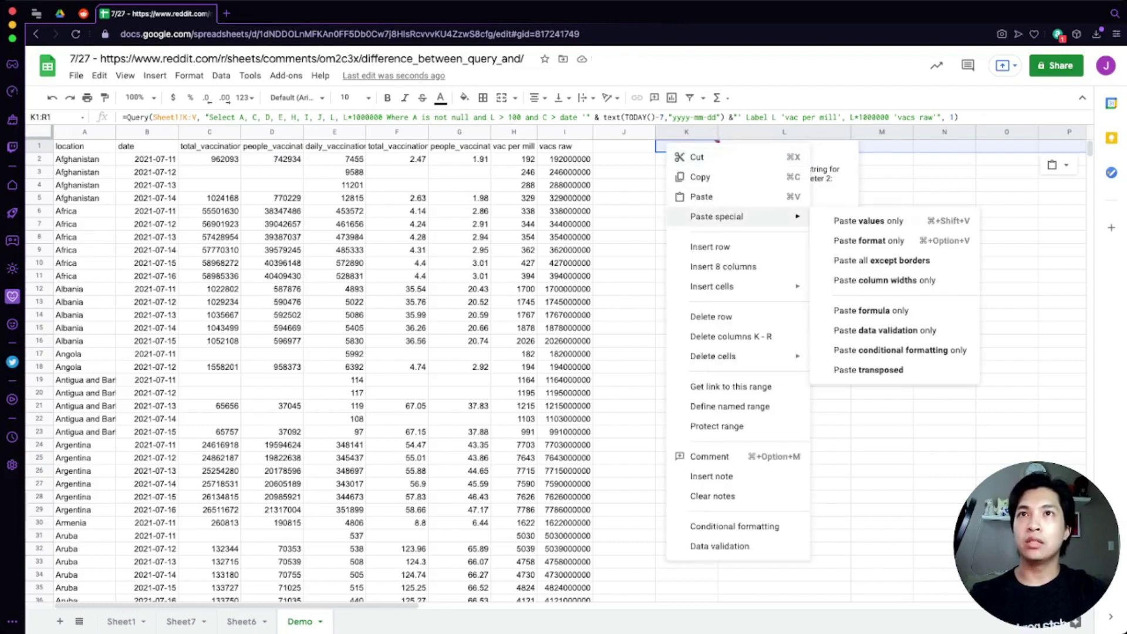
click(869, 221)
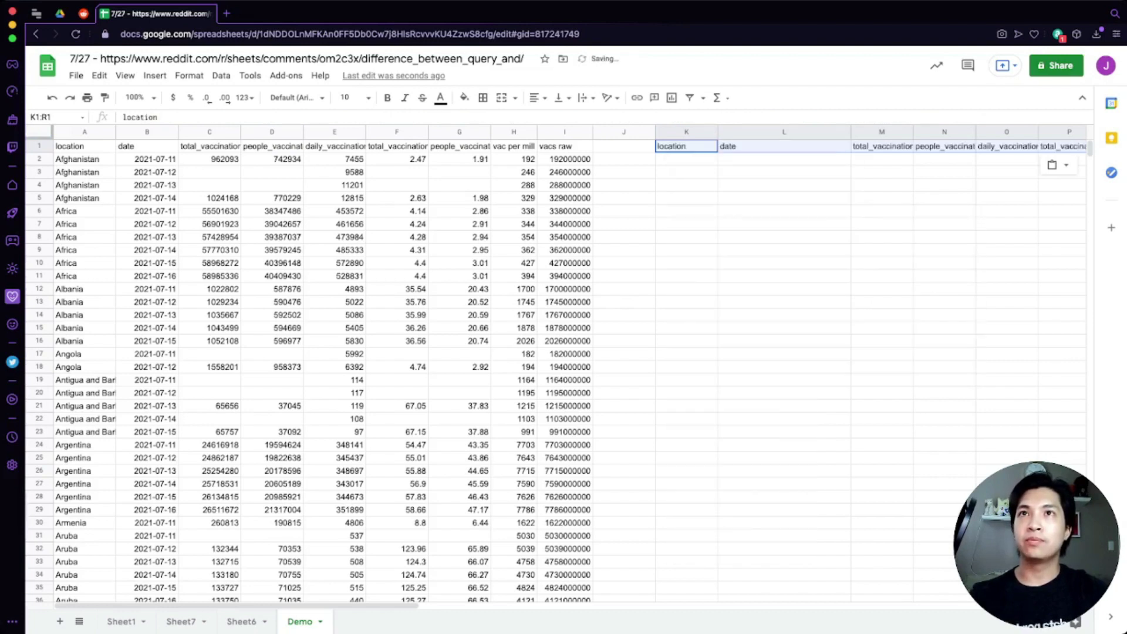
drag(849, 131, 762, 132)
- Enter the array formula ={Sheet6!A:L;Sheet7!A:L} in K2 to stack both country sheets, and view the result
click(686, 159)
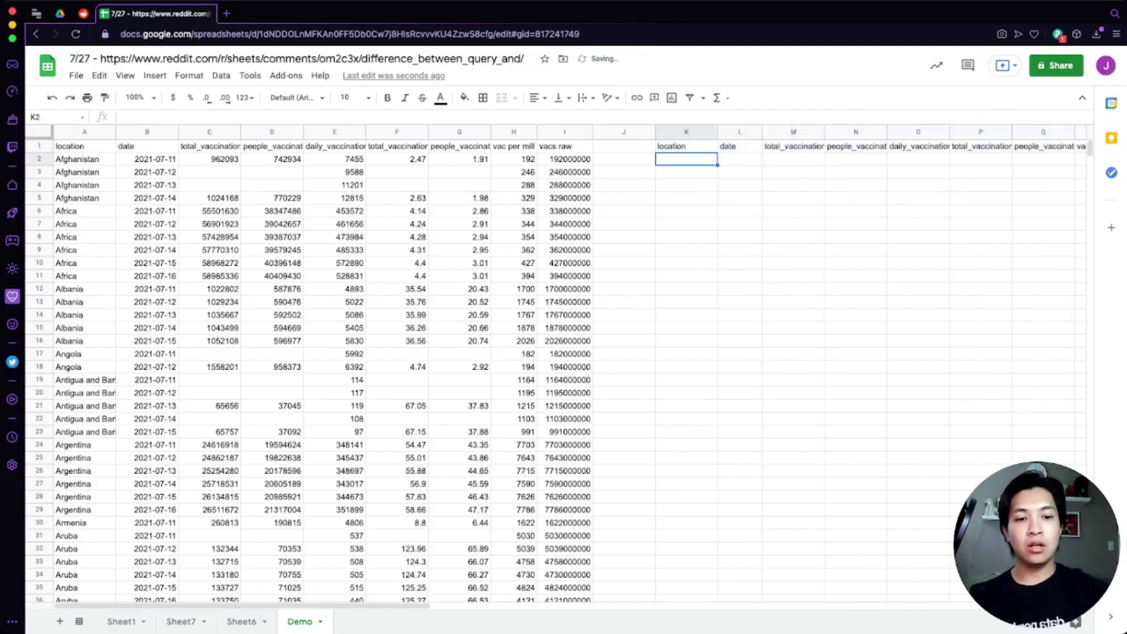
text(=()
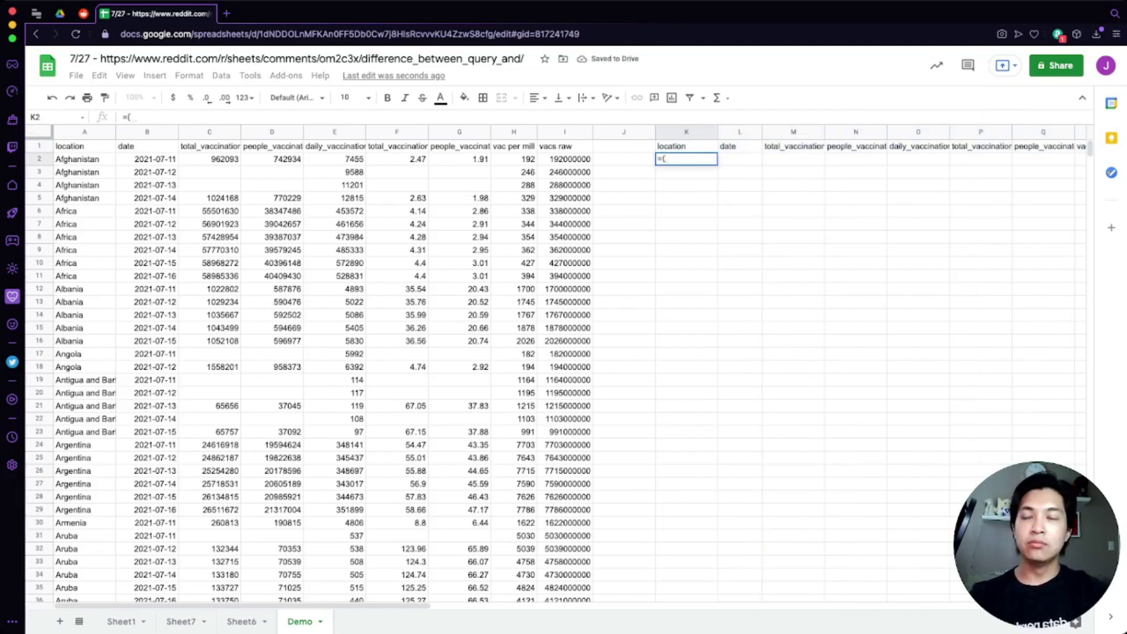
text(Sheet)
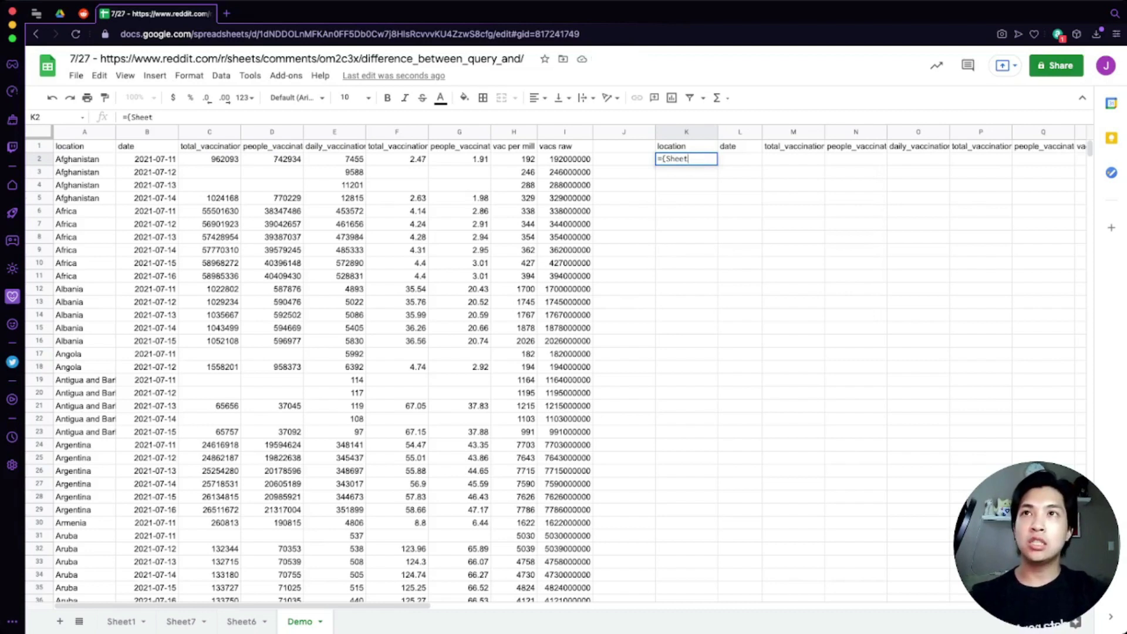
text(6!)
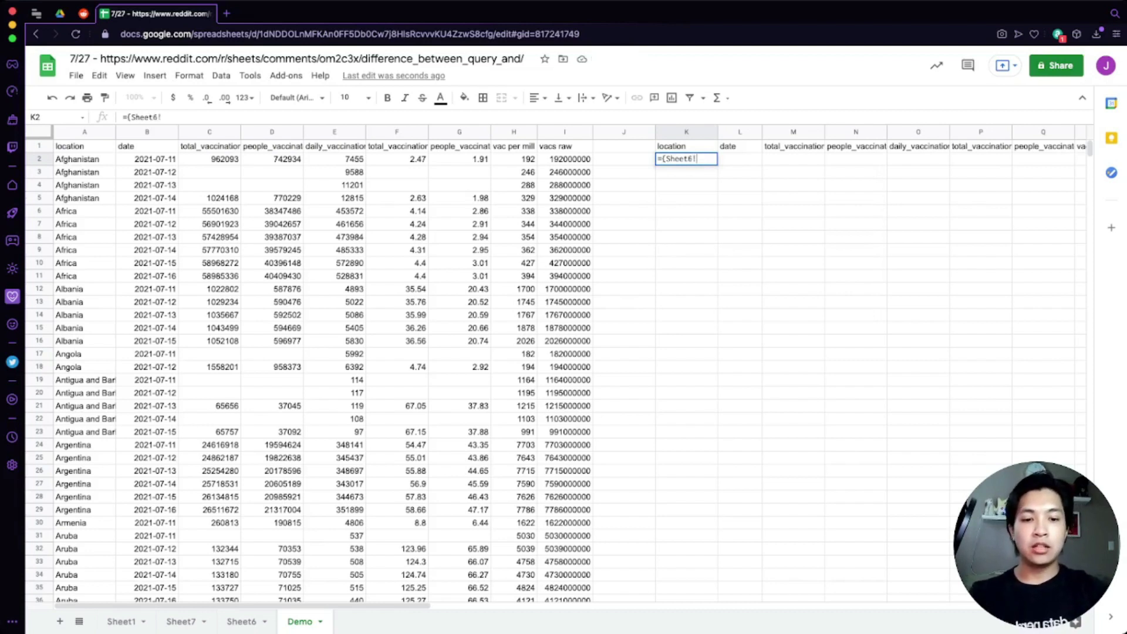
text(A:L))
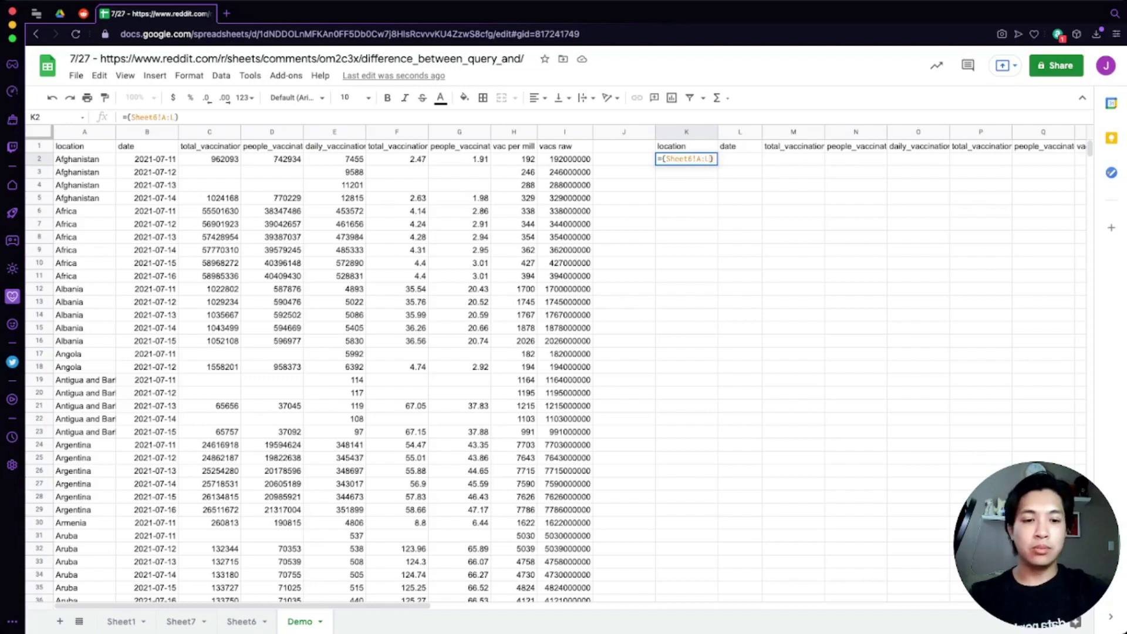
text(; )
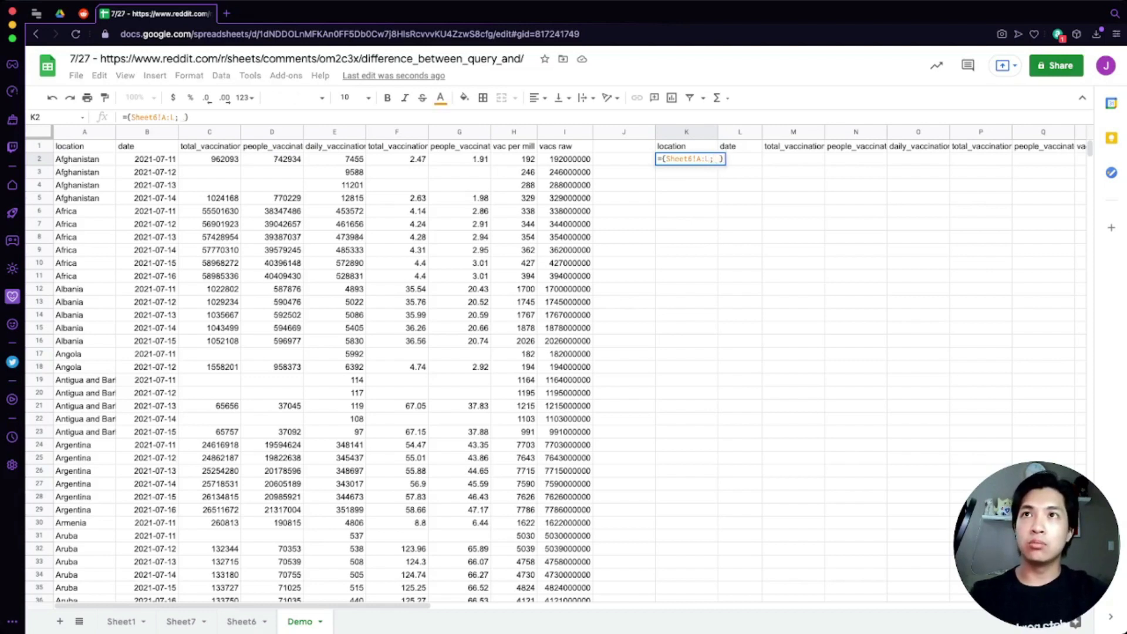
text(Sheet7)
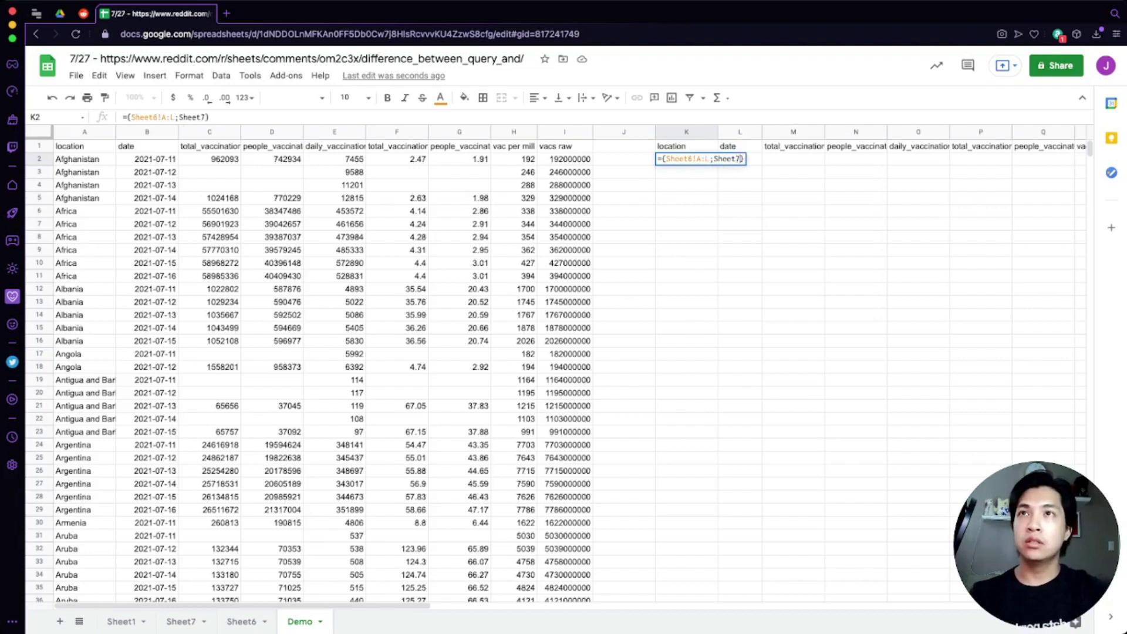
text(!A:L)
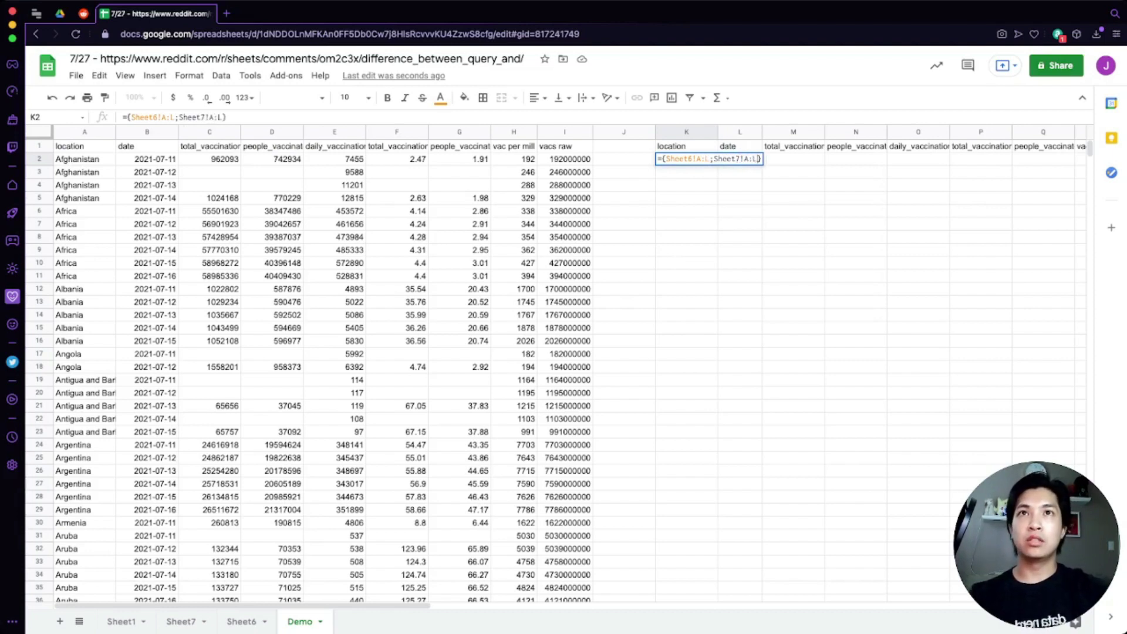
key(Return)
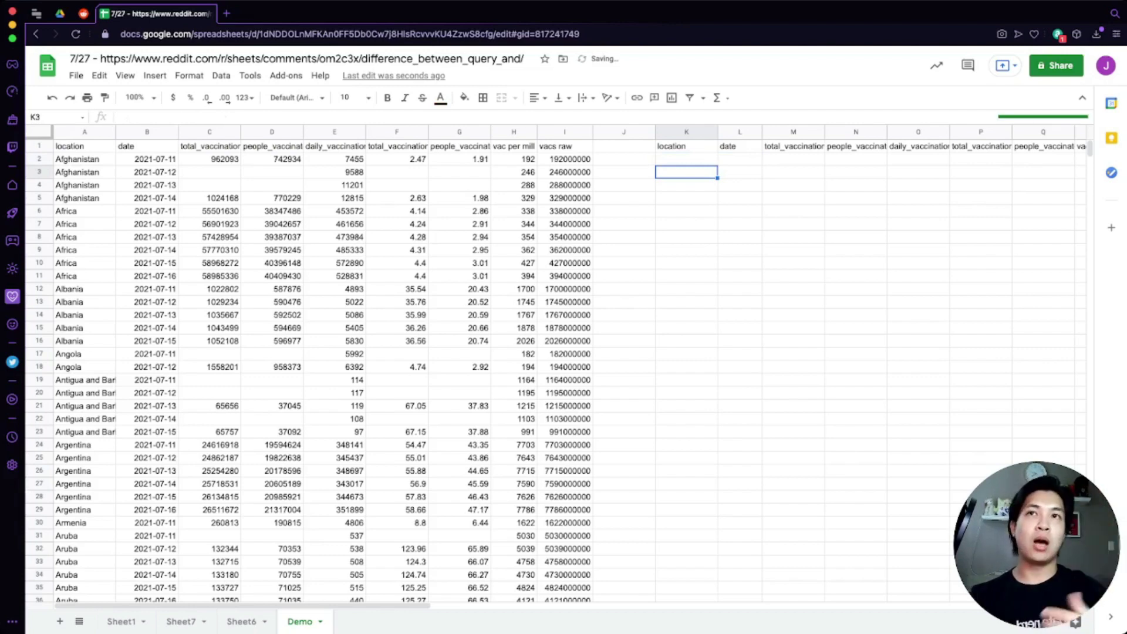
click(687, 276)
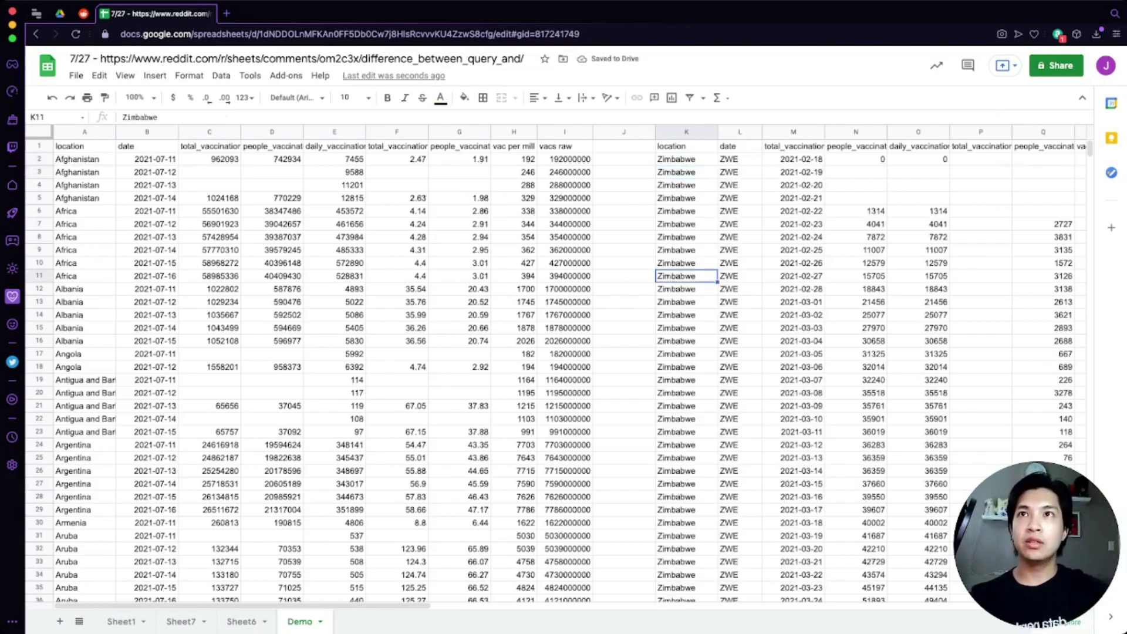
scroll(686, 276, right, 1)
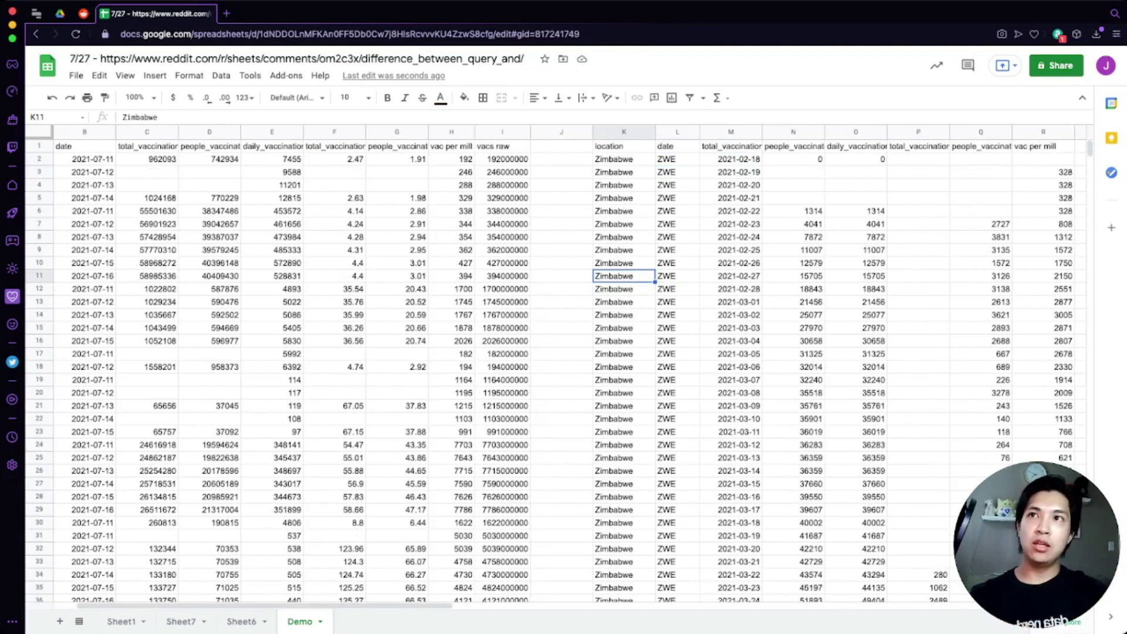
- Examine column K of the stacked result between the end of the Zimbabwe rows and the start of the Zambia rows, and return to K2
scroll(552, 370, down, 20)
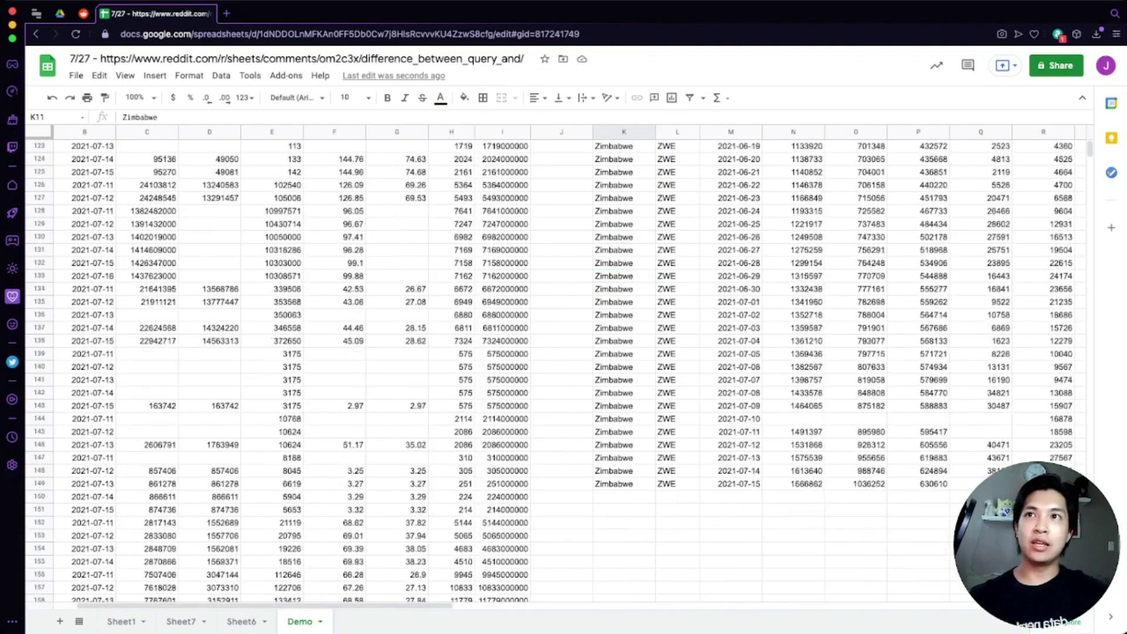
scroll(552, 370, down, 8)
click(625, 393)
scroll(624, 393, down, 19)
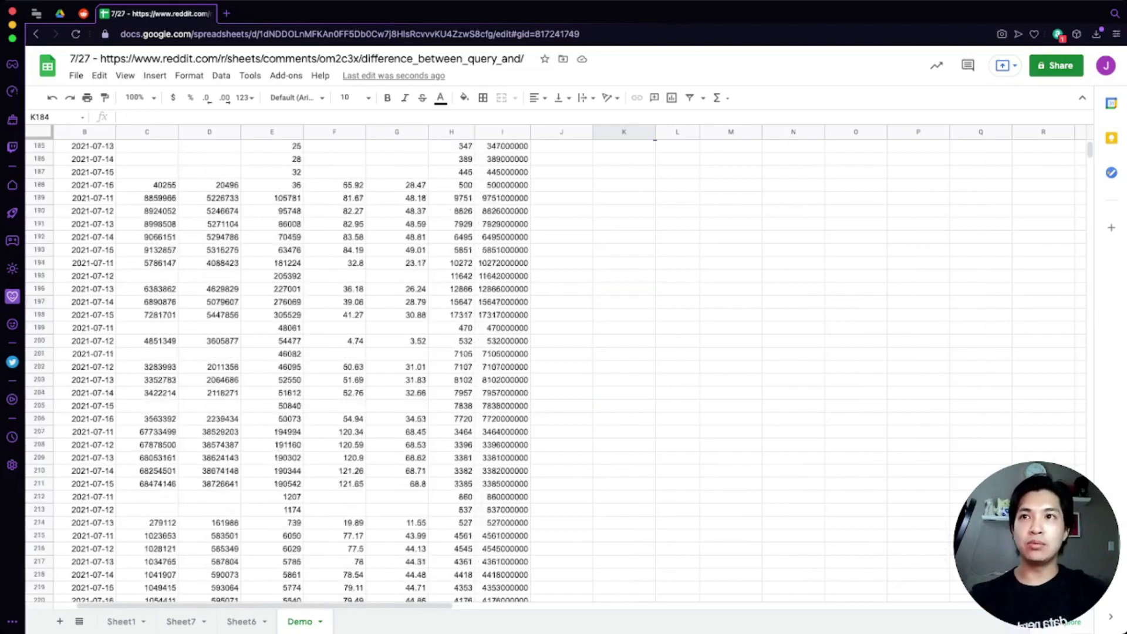
scroll(624, 392, down, 20)
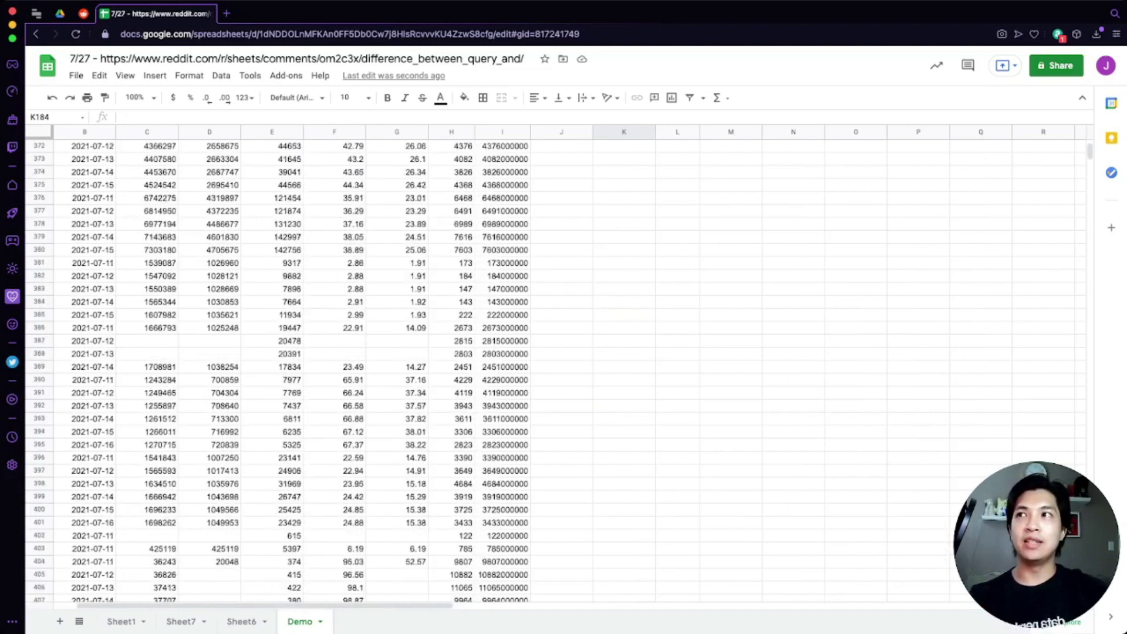
scroll(624, 470, down, 2)
click(624, 470)
key(super+Down)
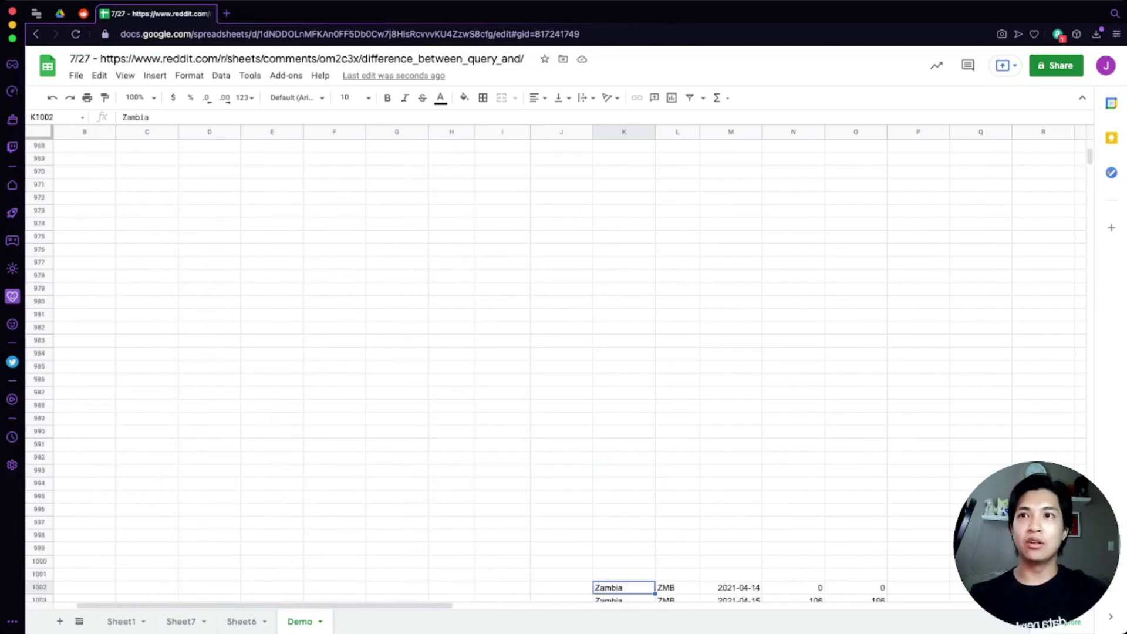
scroll(624, 419, down, 5)
click(624, 419)
scroll(624, 419, down, 7)
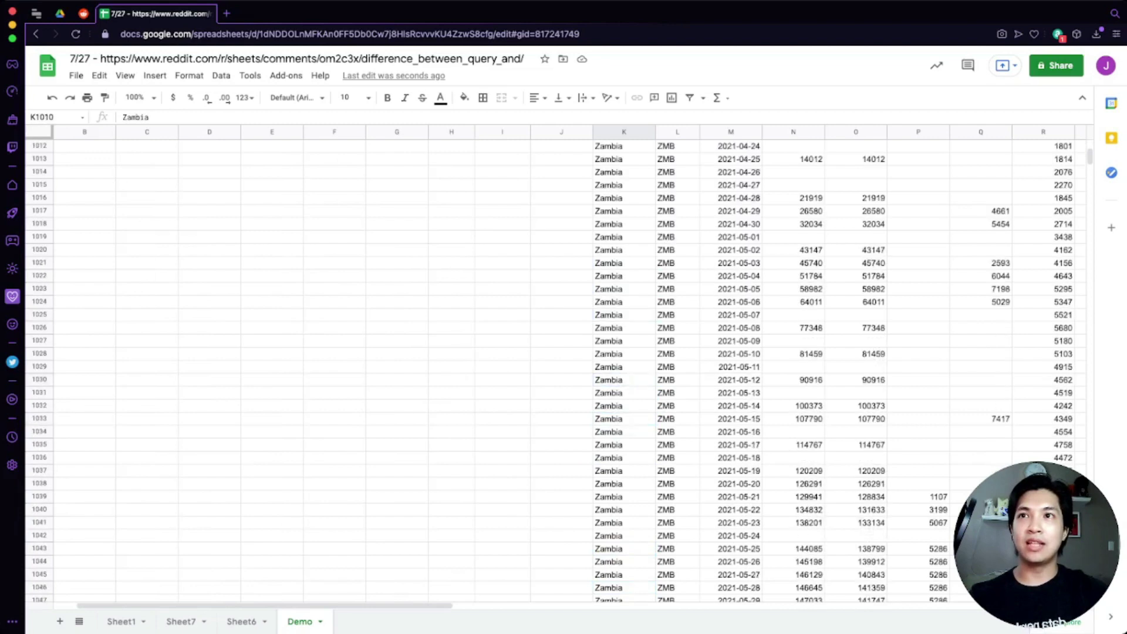
click(624, 470)
scroll(624, 393, up, 9)
click(624, 393)
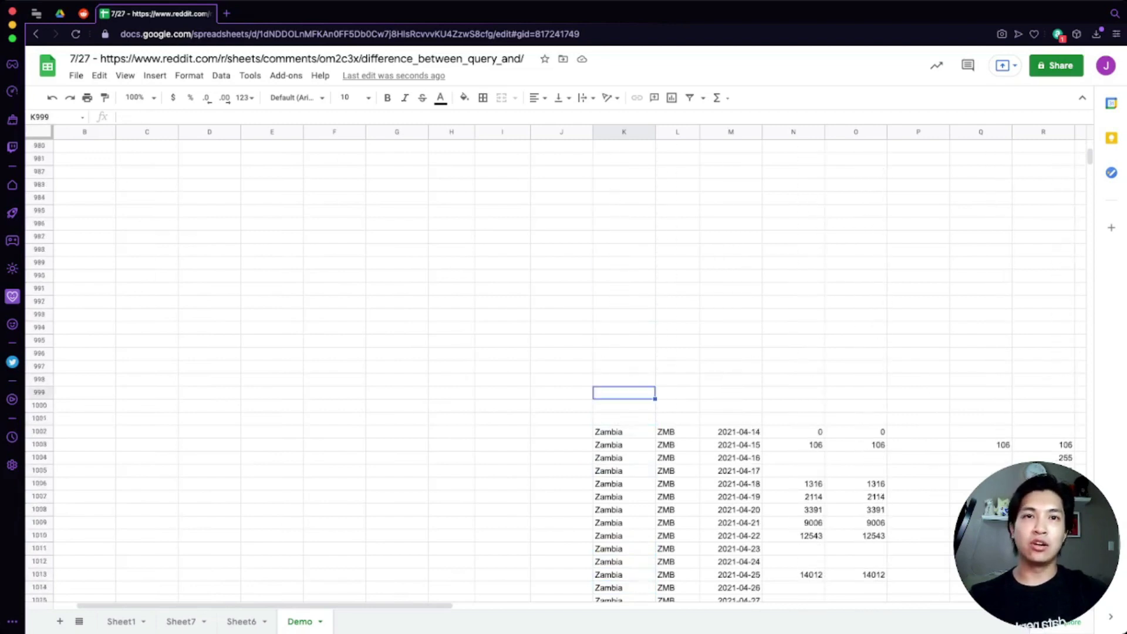
key(super+Up)
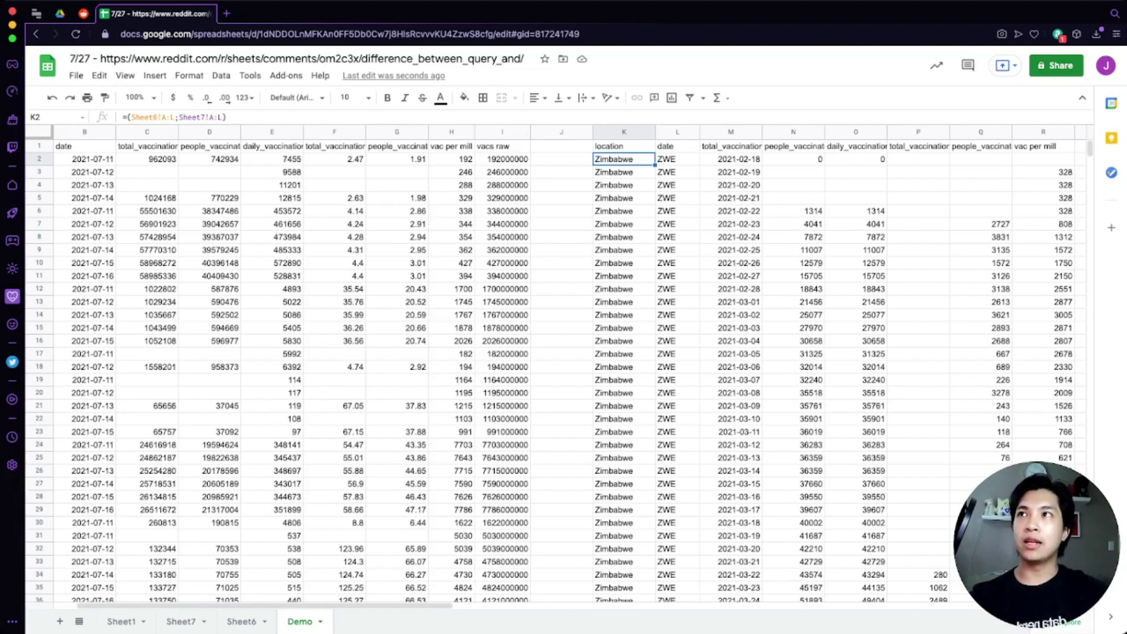
- Wrap K2's array in a FILTER with the condition {Sheet6!A:A;Sheet7!A:A}<>"" to drop blank rows from the stack
click(127, 117)
key(shift+super+Right)
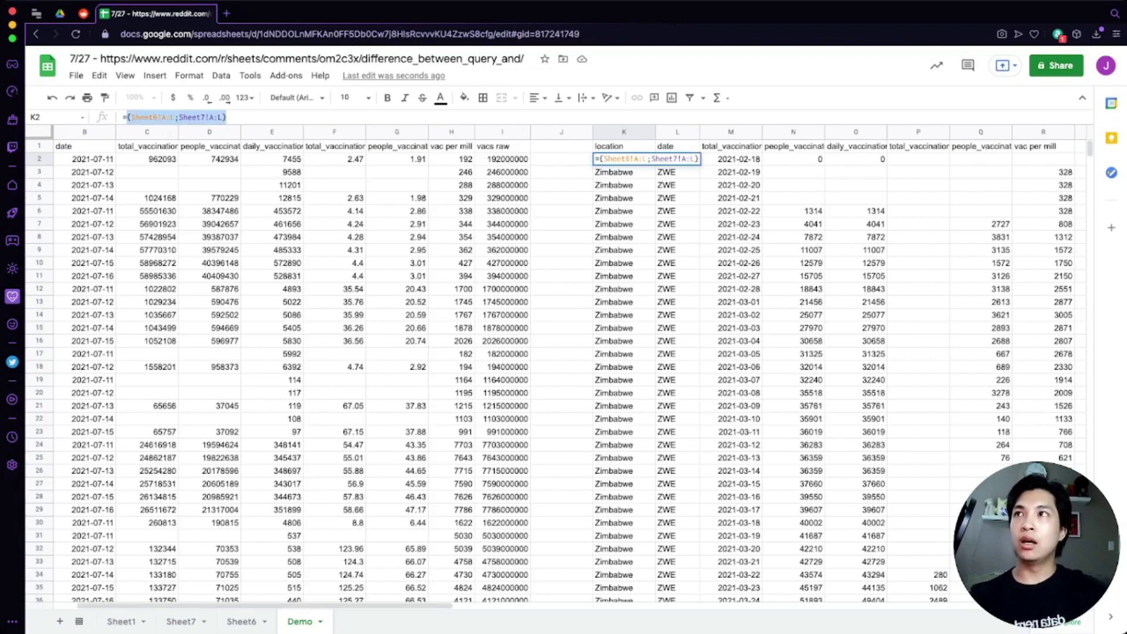
key(Left)
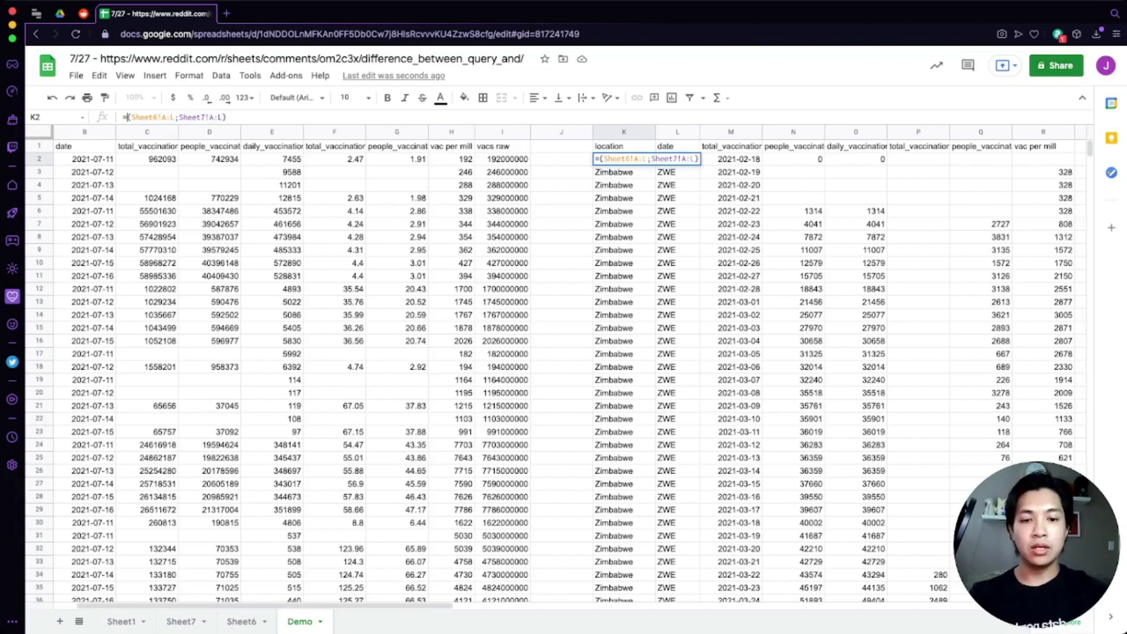
text(FILTER()
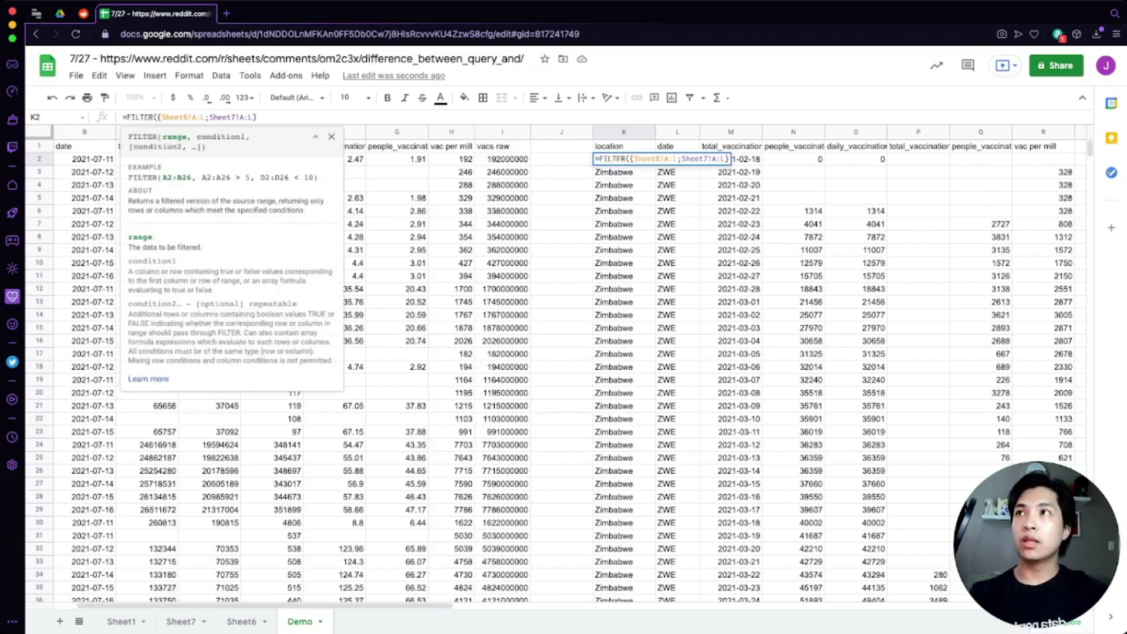
text(,)
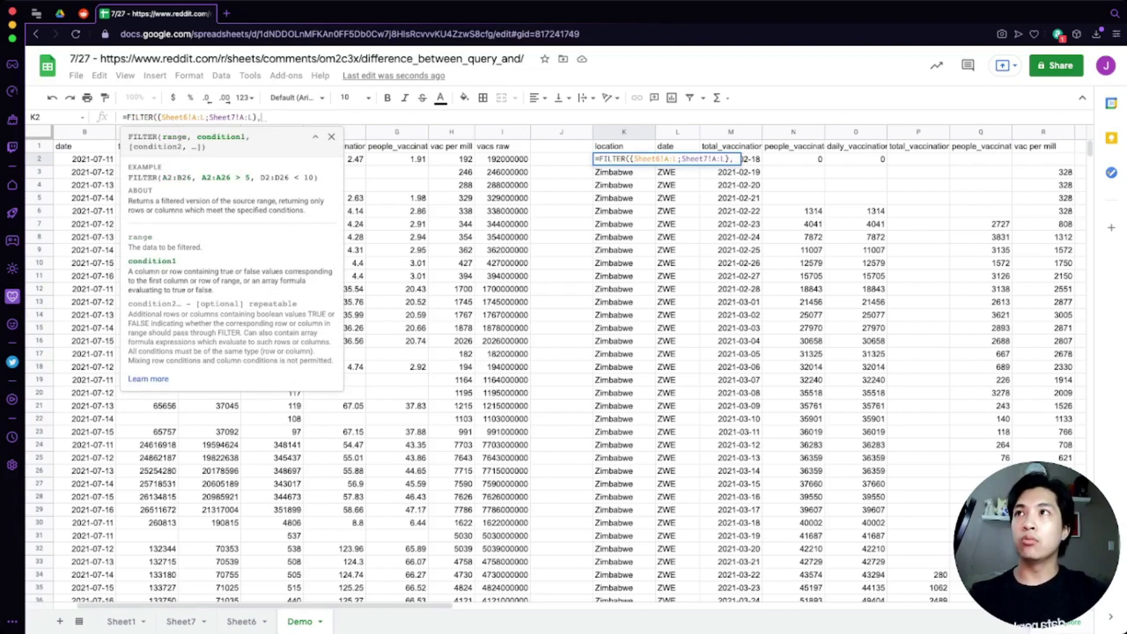
text({Sheet6!A:L;Sheet7!A:A})
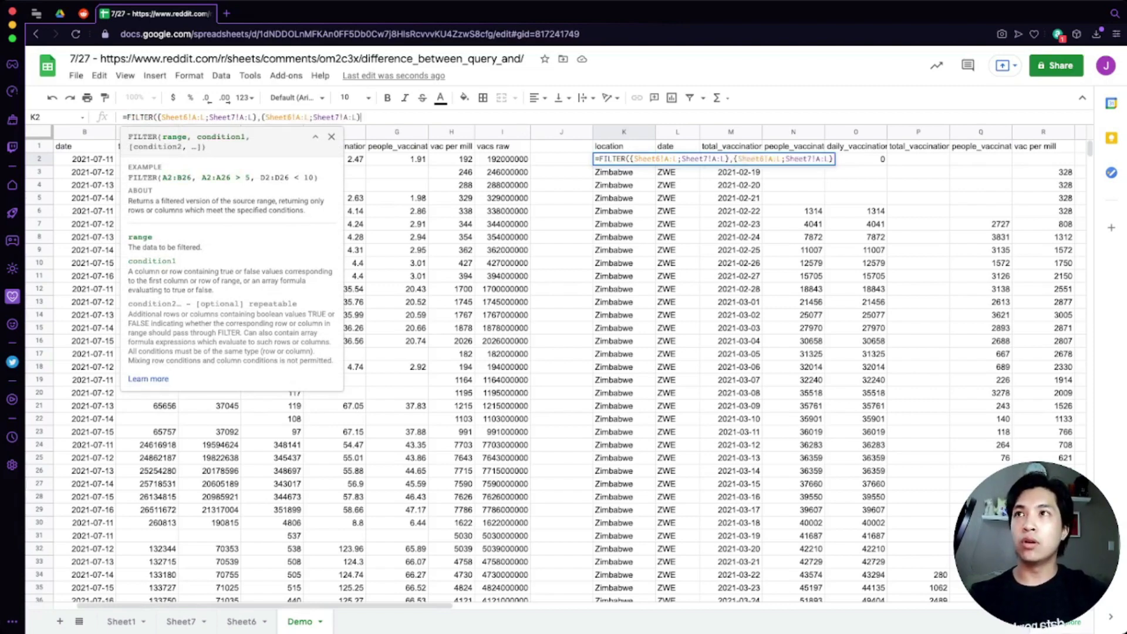
key(Left)
key(Left)
key(Left)
key(Left)
key(Left)
key(Left)
key(Left)
key(Left)
key(Left)
key(Left)
key(Left)
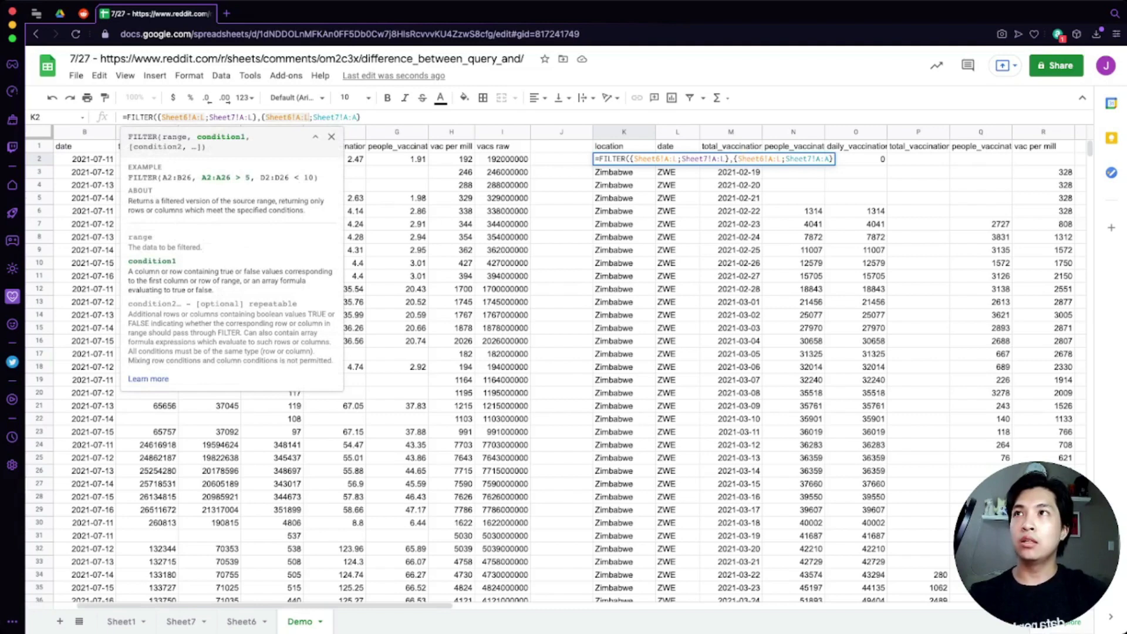
key(BackSpace)
text(A)
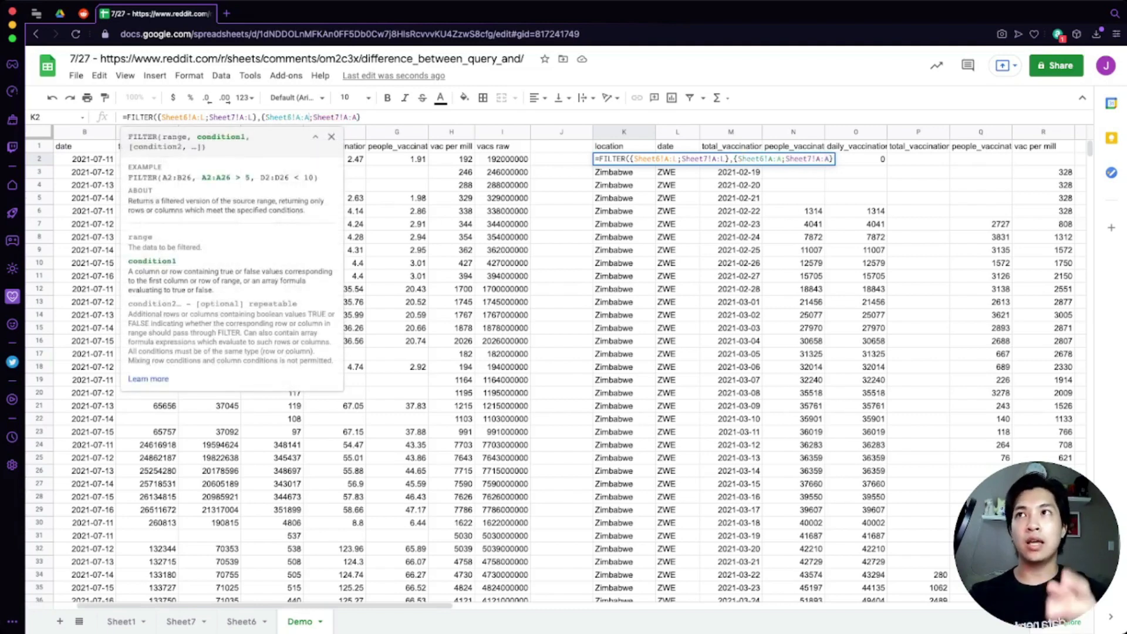
click(361, 118)
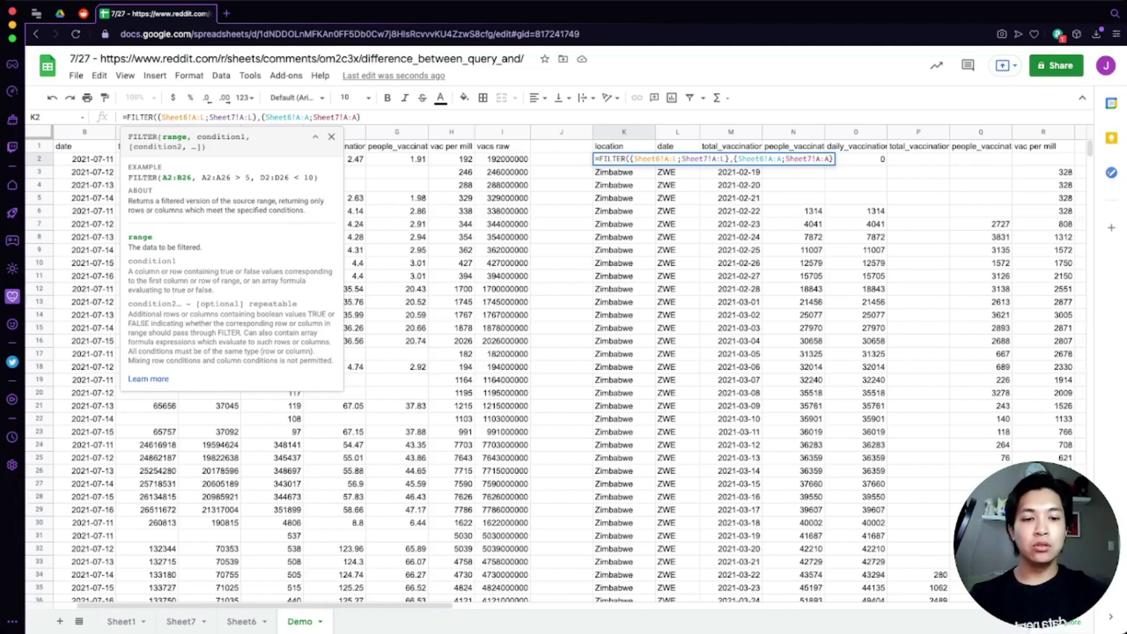
text(<>"")
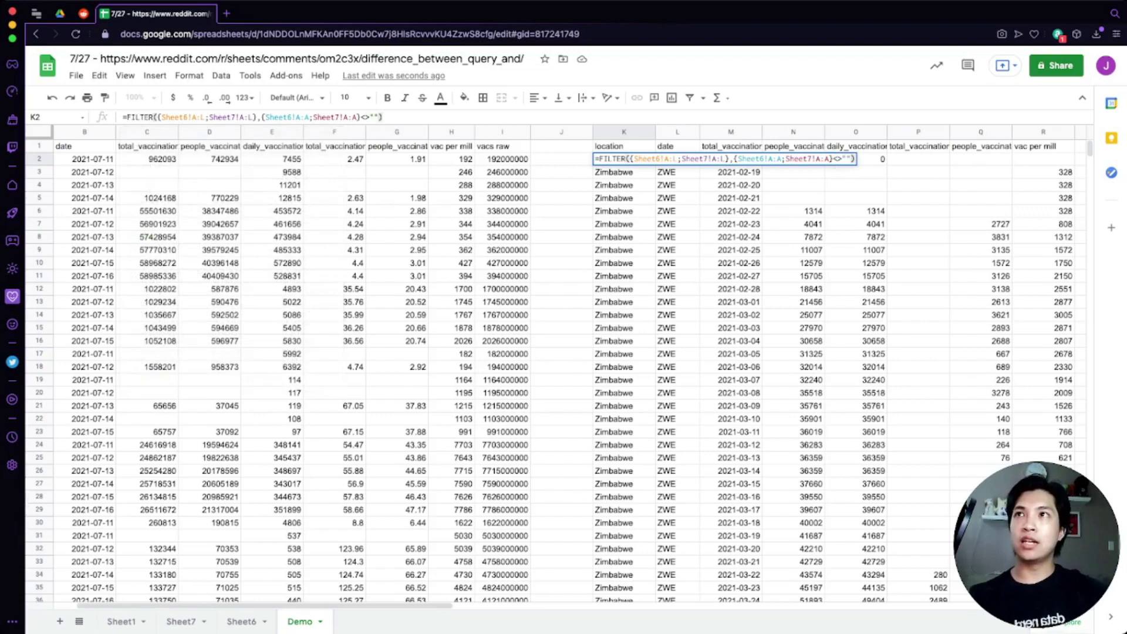
key(Return)
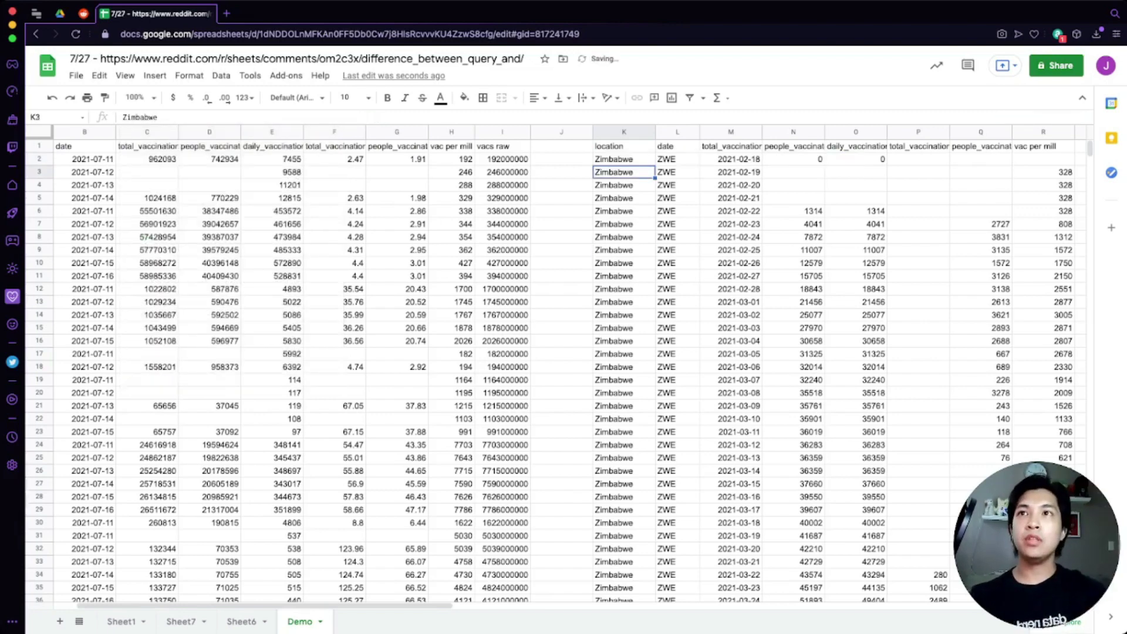
- Check the filtered stack in column K down to its last row, and review the formula in K2
key(ctrl+Down)
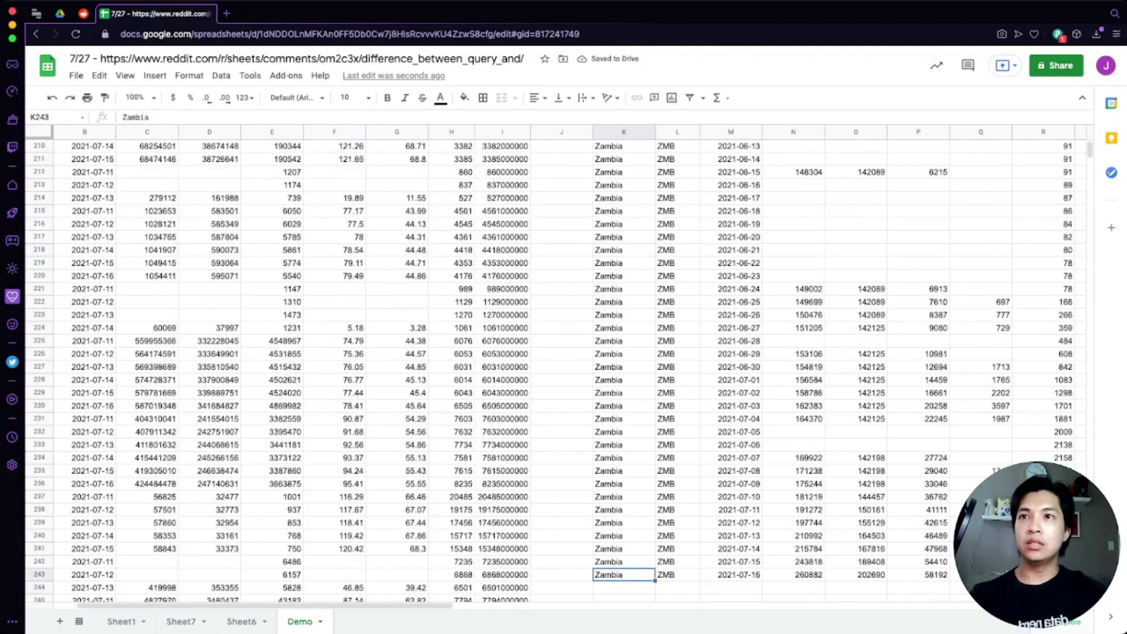
key(Up)
scroll(555, 372, up, 20)
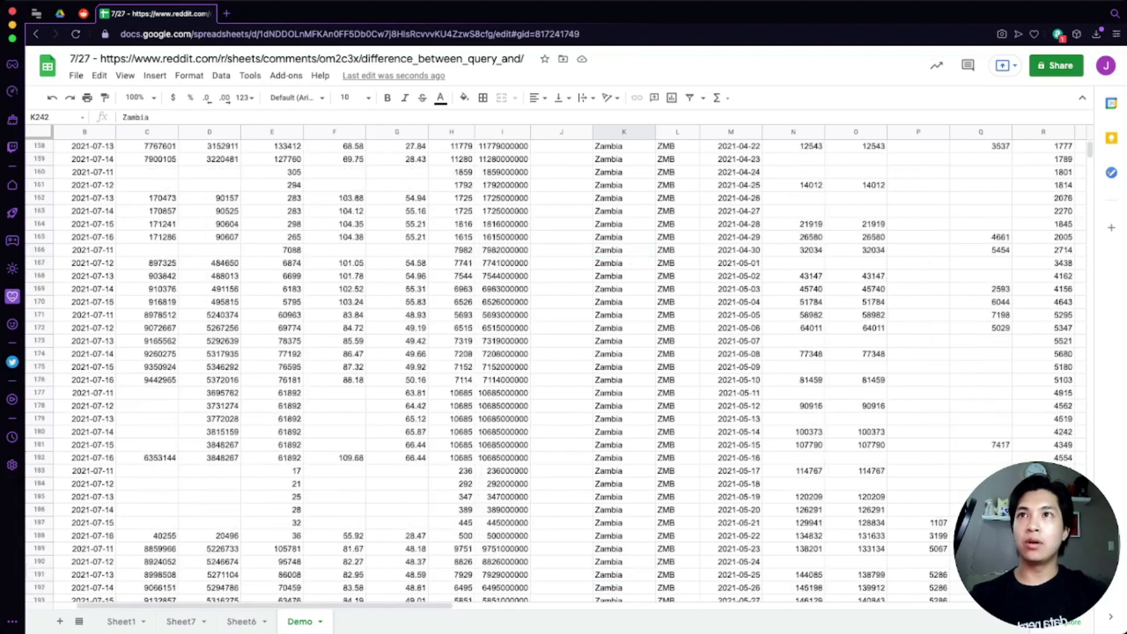
scroll(555, 372, up, 20)
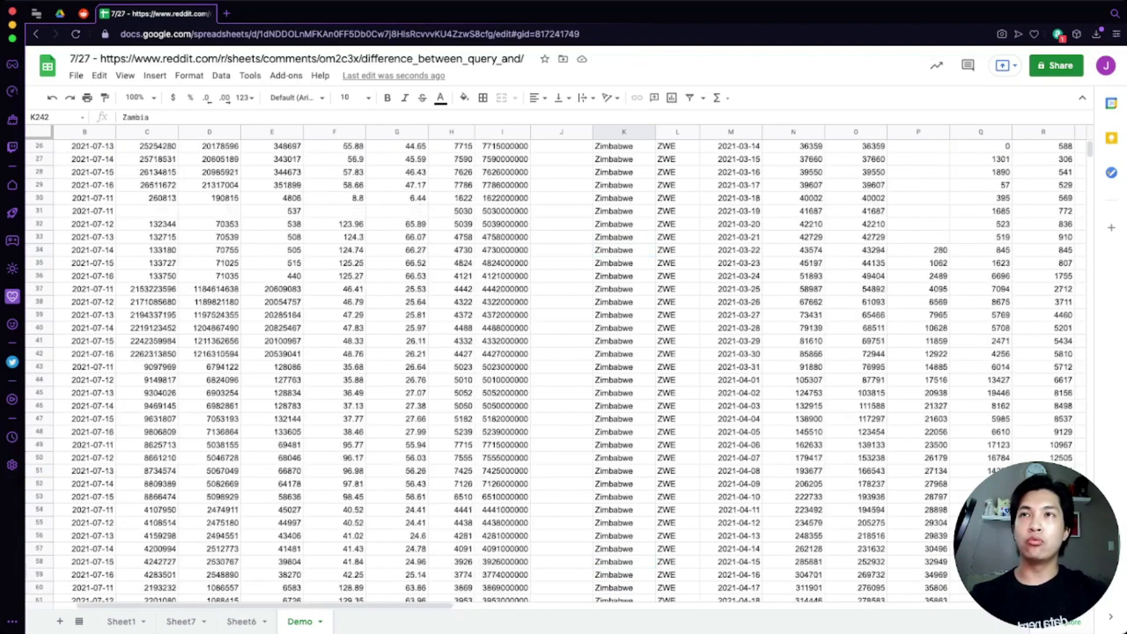
click(623, 159)
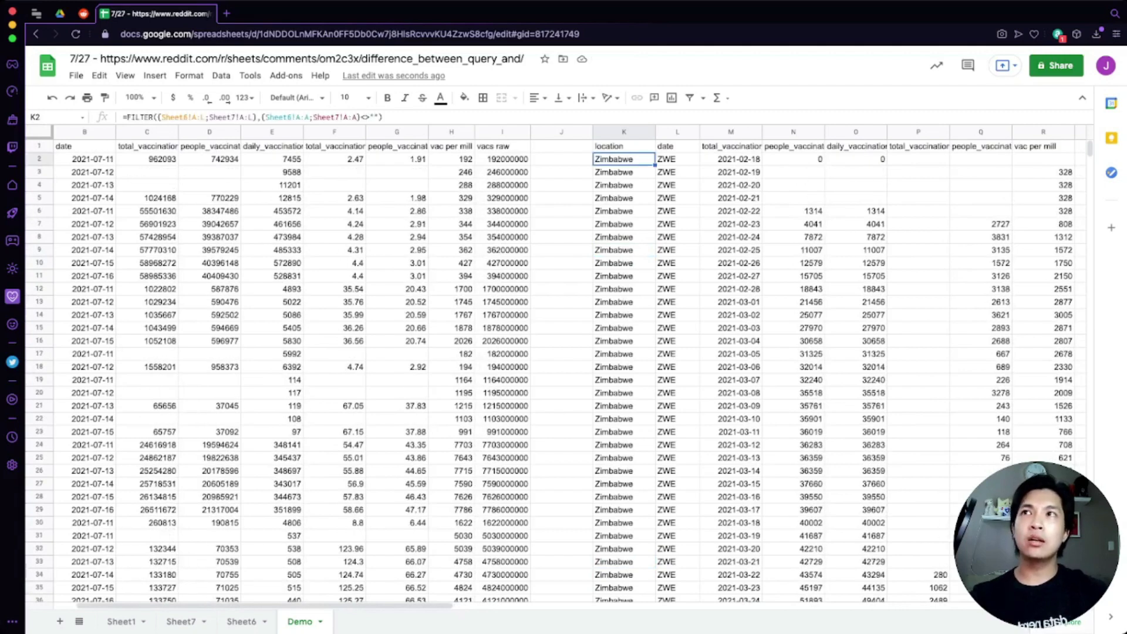
key(Return)
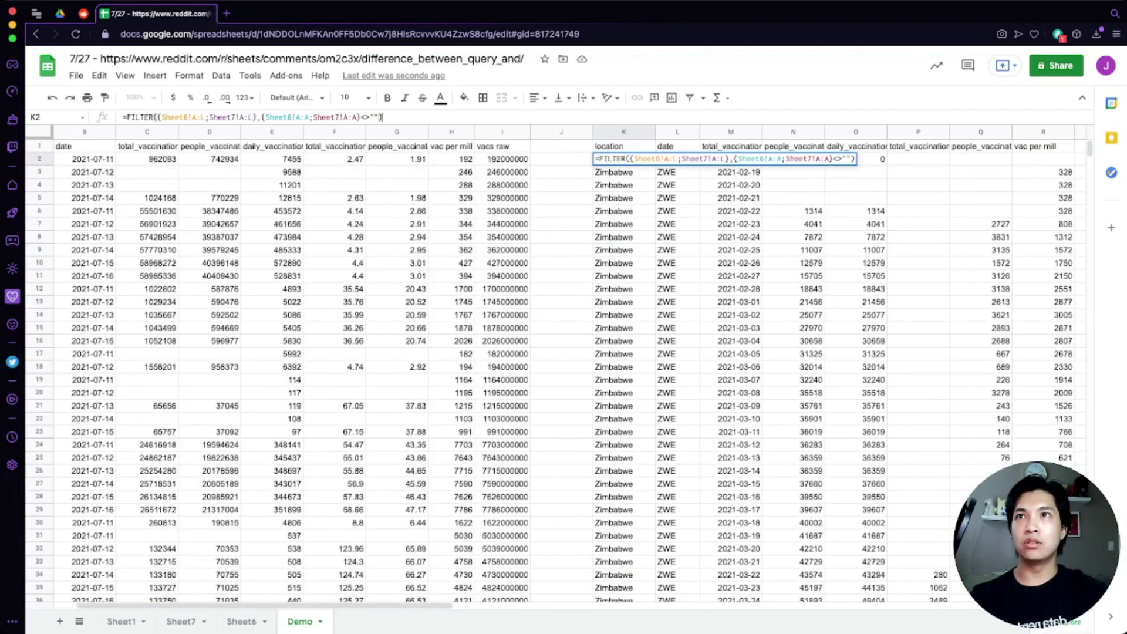
key(Escape)
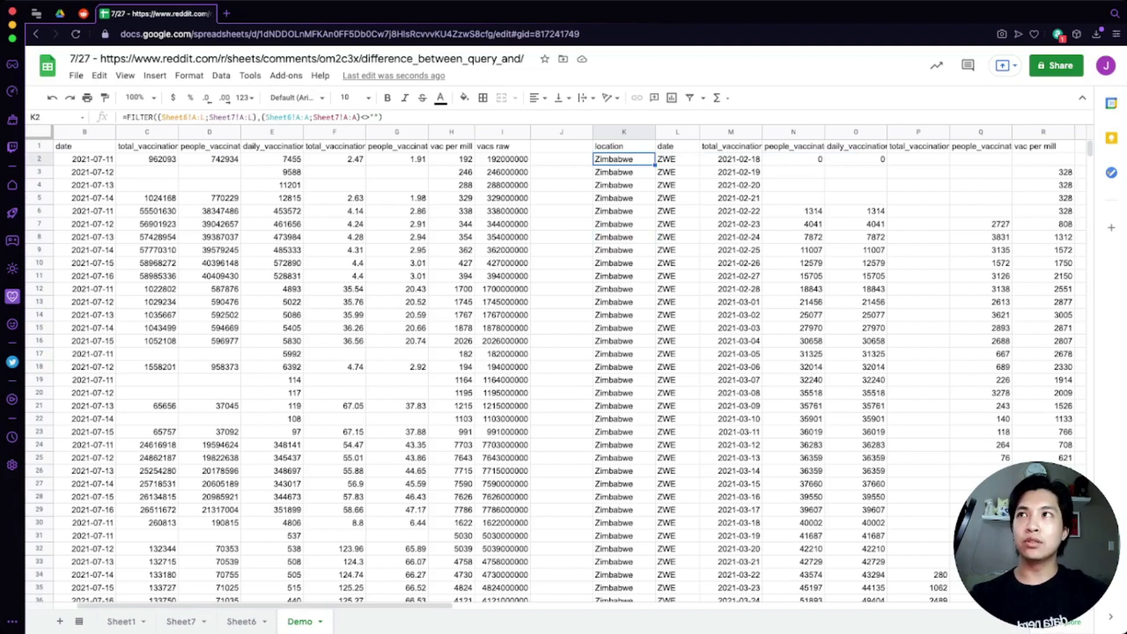
- In K2's formula, replace FILTER with QUERY and remove the filter condition following the stacked array
key(Return)
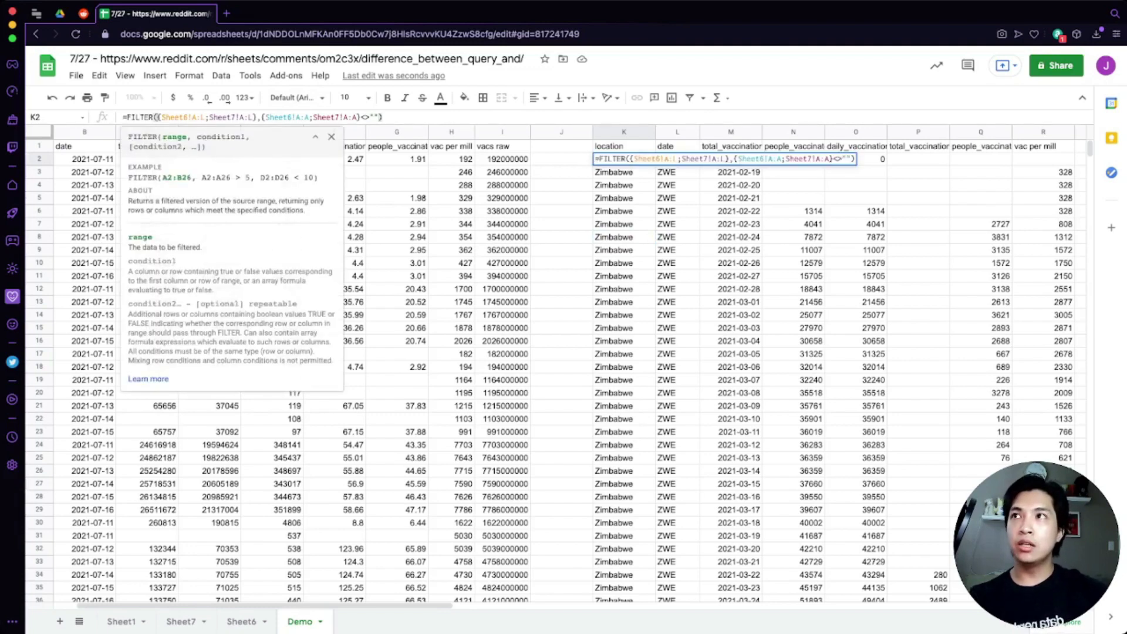
double_click(140, 117)
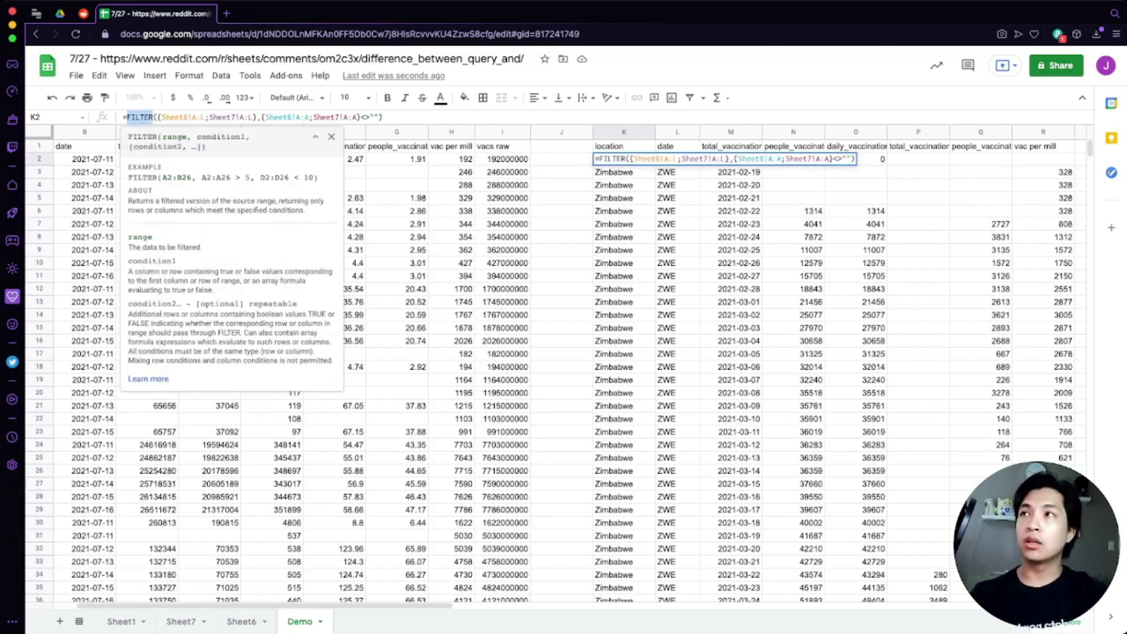
text(QUERY)
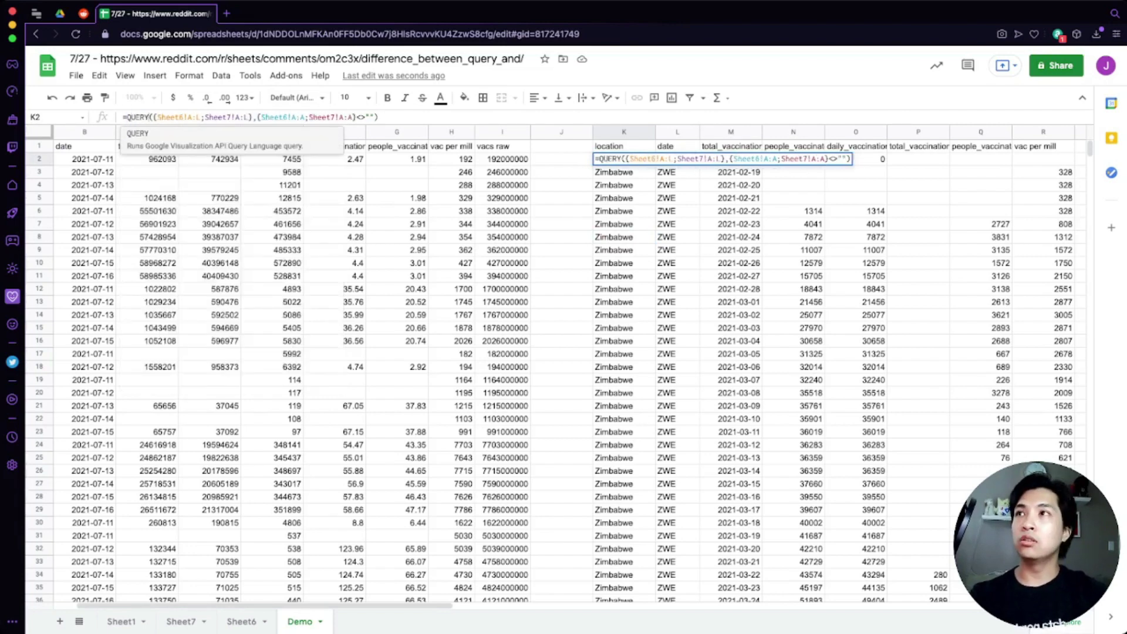
key(Right)
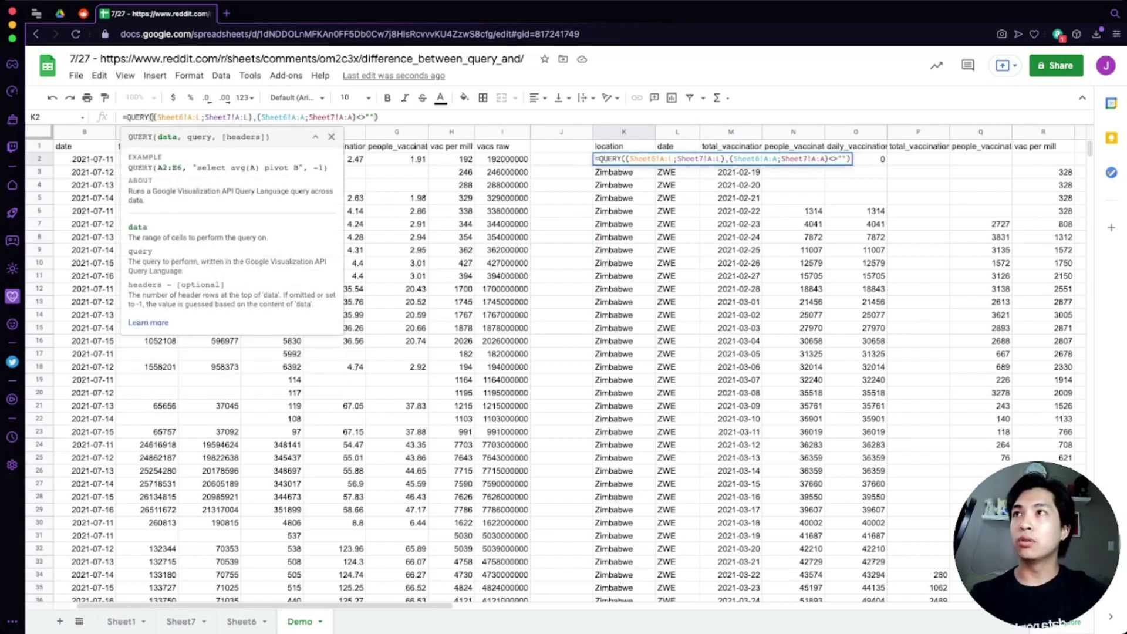
key(Right)
key(Right)
key(Right)
key(Right)
key(Right)
key(Right)
key(Right)
key(Right)
key(Right)
key(Right)
key(Right)
key(Right)
key(Right)
key(Right)
key(Right)
key(Right)
key(Right)
key(Right)
key(Right)
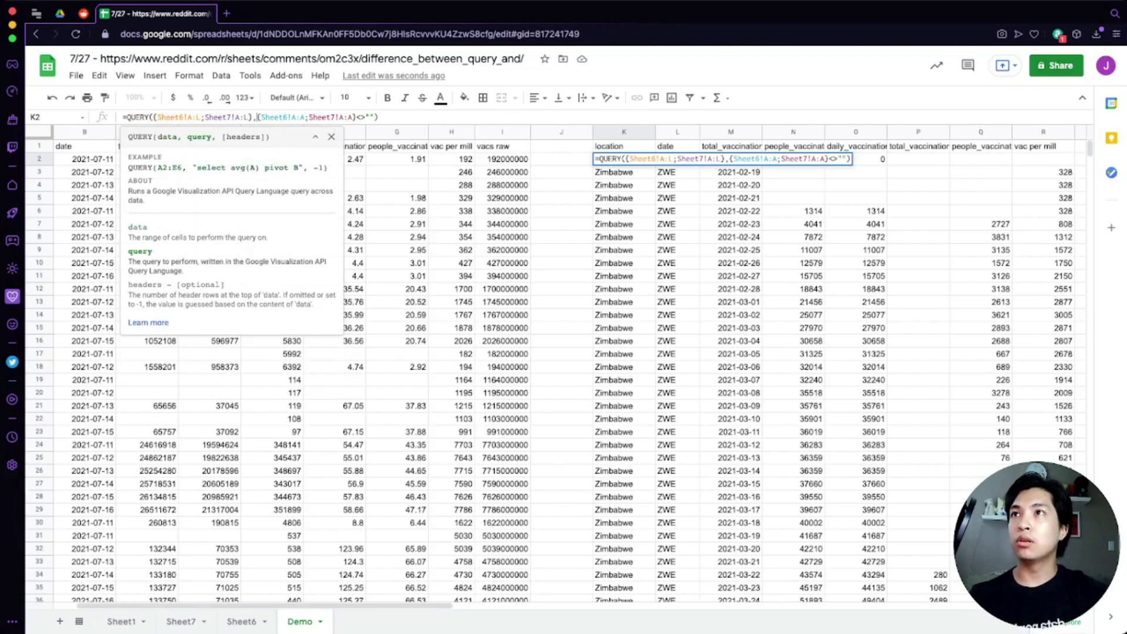
key(shift+End)
key(Delete)
- Complete K2's QUERY with the statement "Select Col1, Col3 Where Col1 is not null" and a headers value of 0
text("Select )
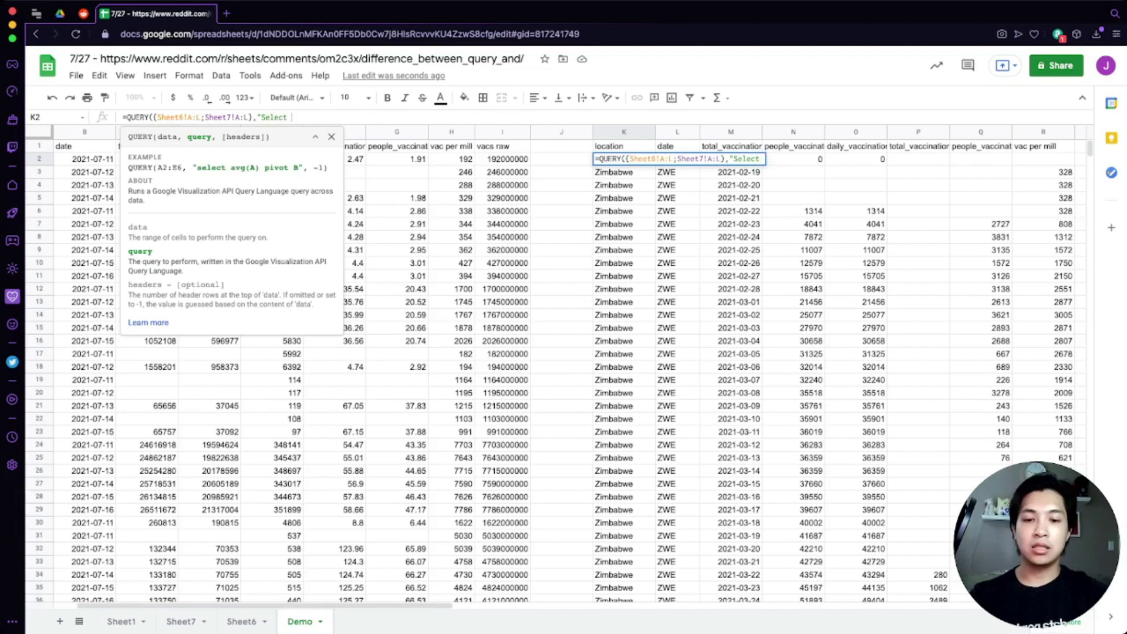
text(Col1)
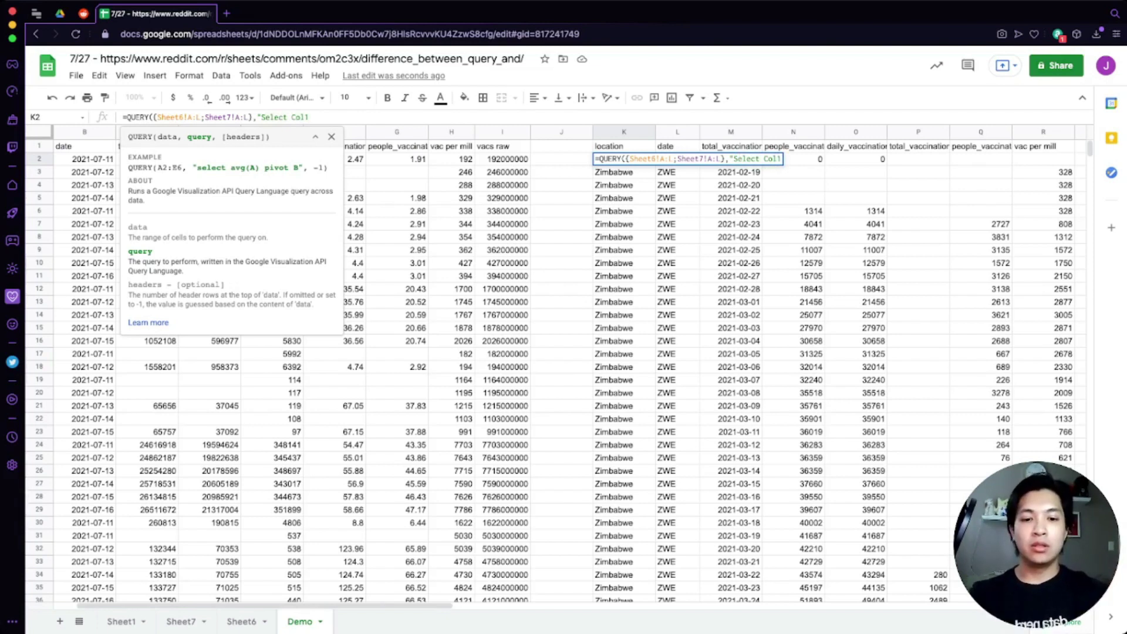
text(, Col2)
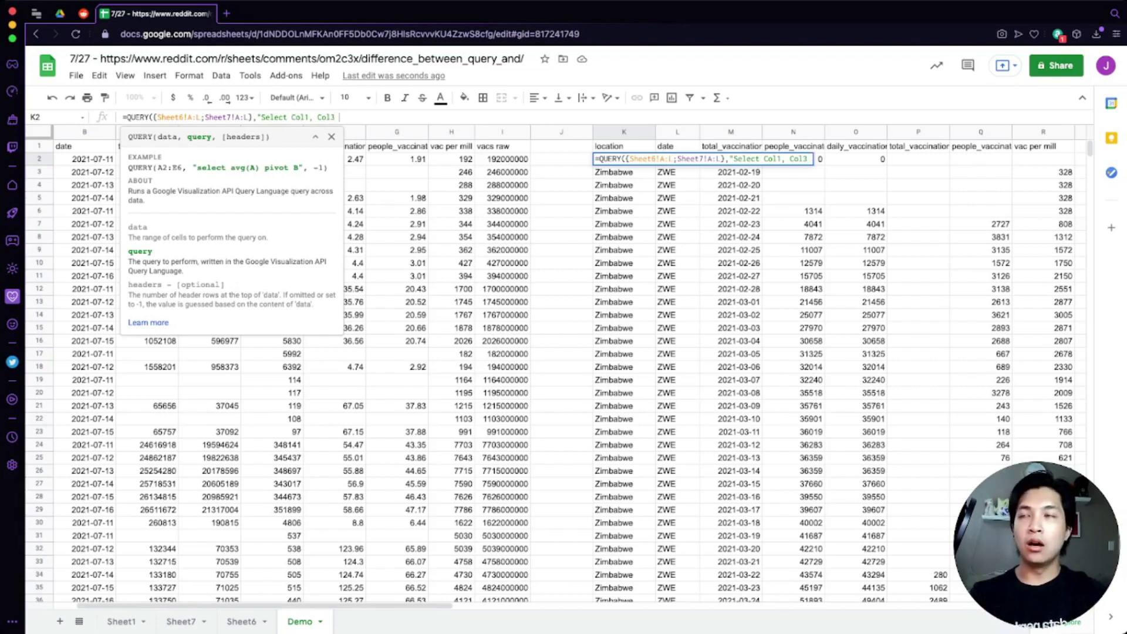
text(Where )
text(Col1)
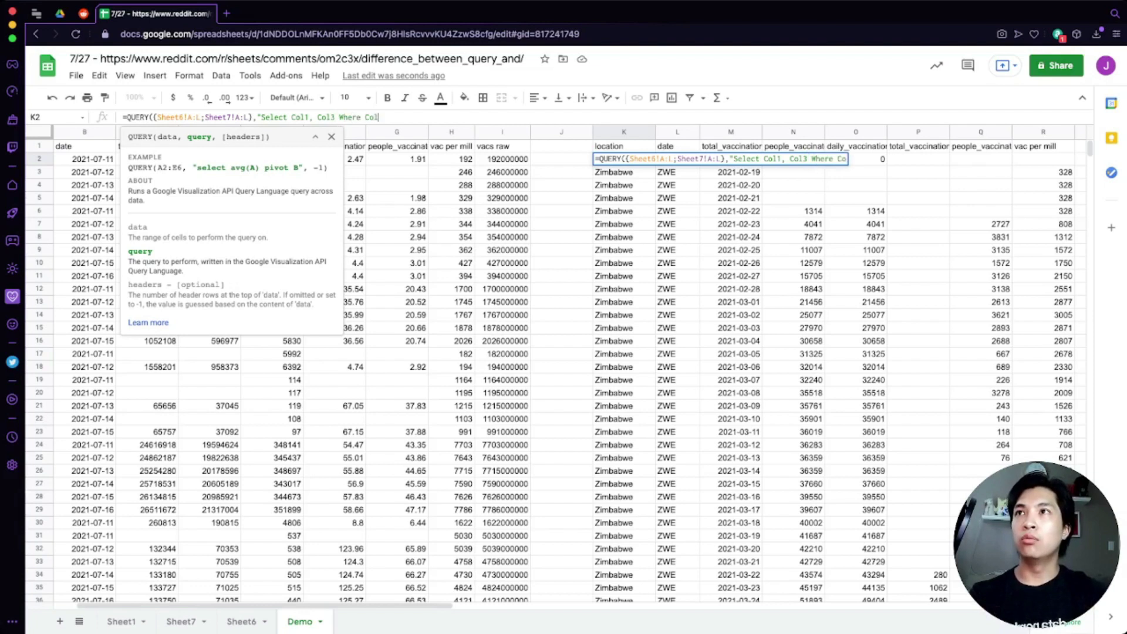
text( is not null")
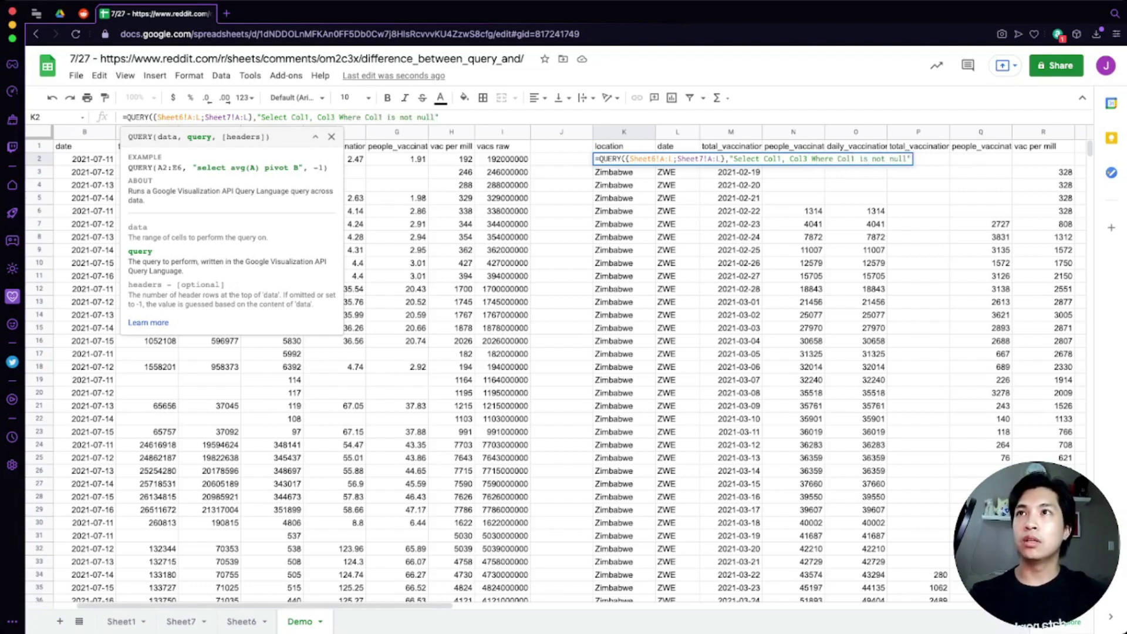
text(,)
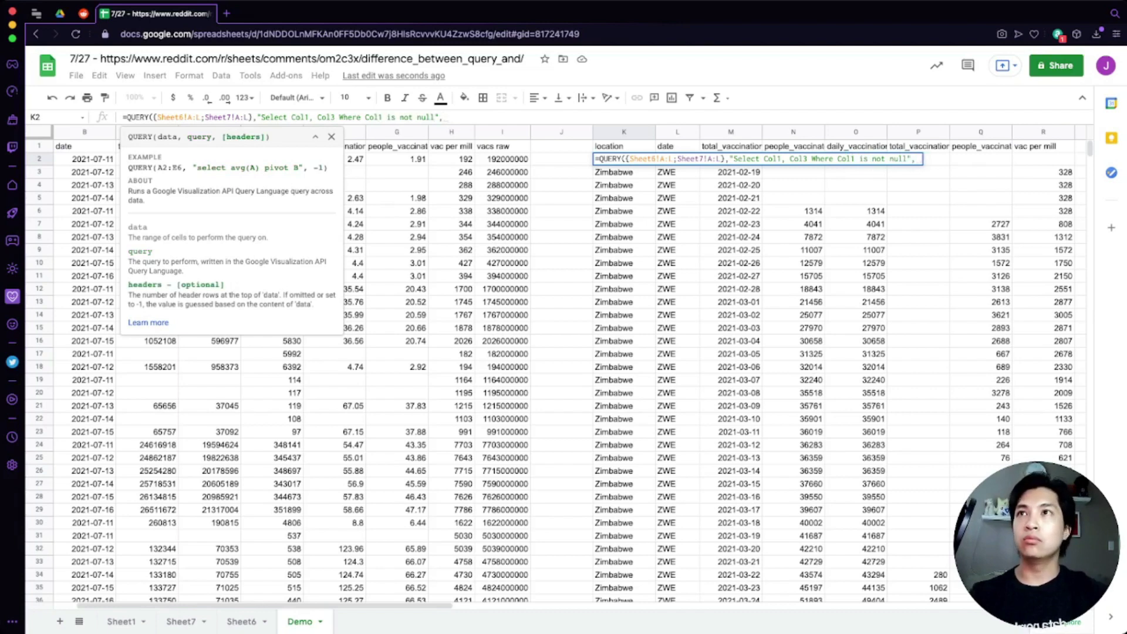
text(0))
key(Return)
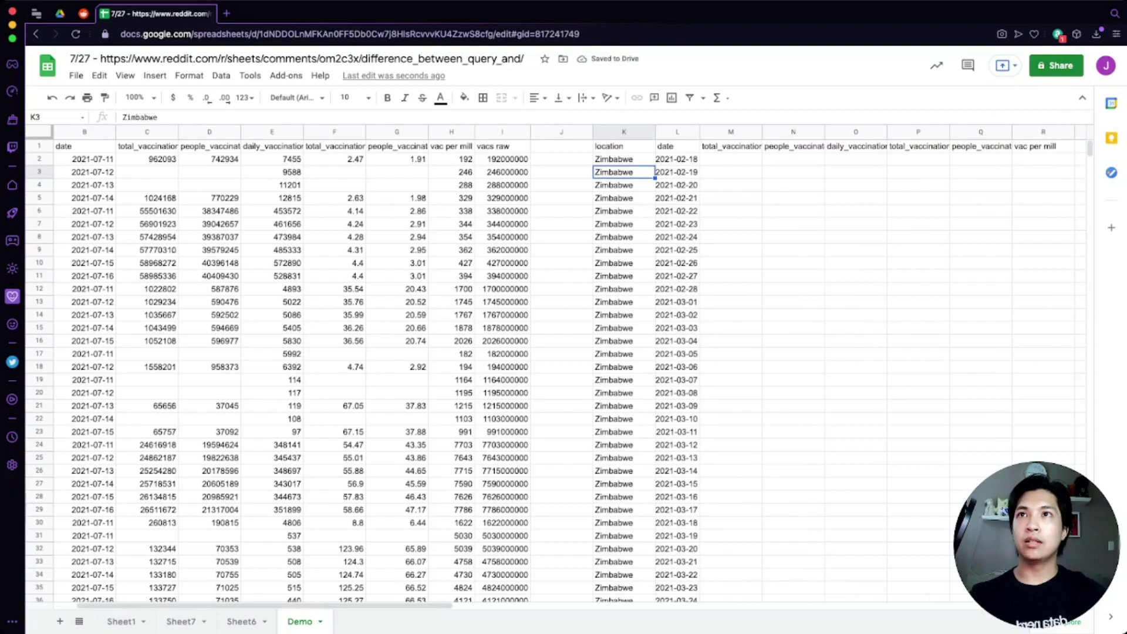
- Review K2's QUERY formula and examine the stacked location and date rows it returns in columns K and L
key(Up)
key(Right)
key(Left)
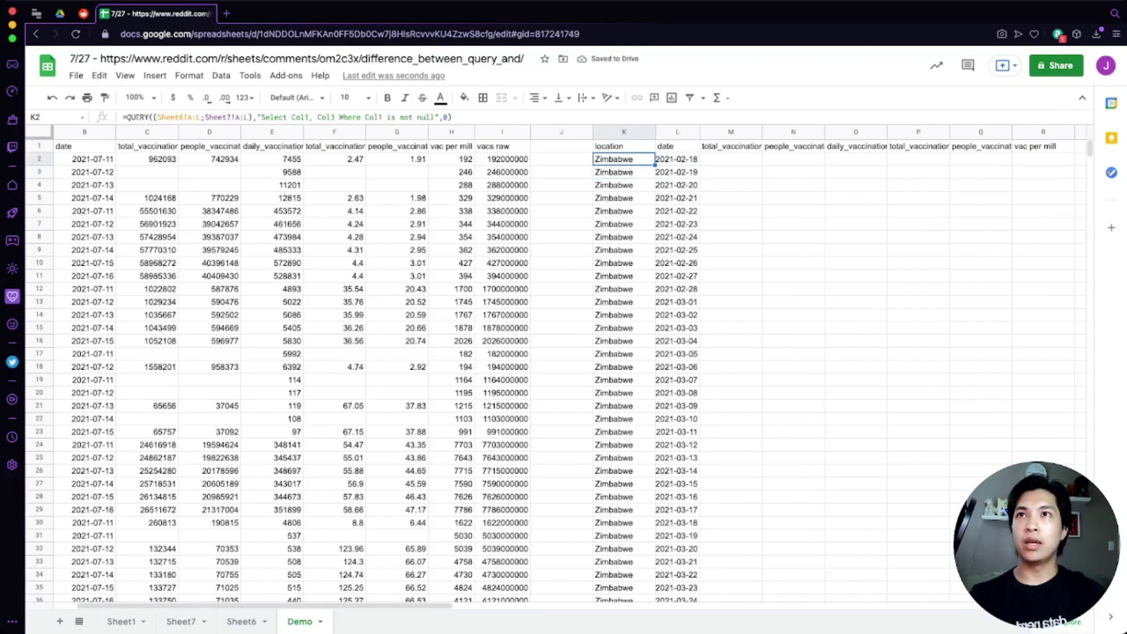
scroll(569, 370, down, 1)
scroll(569, 370, down, 20)
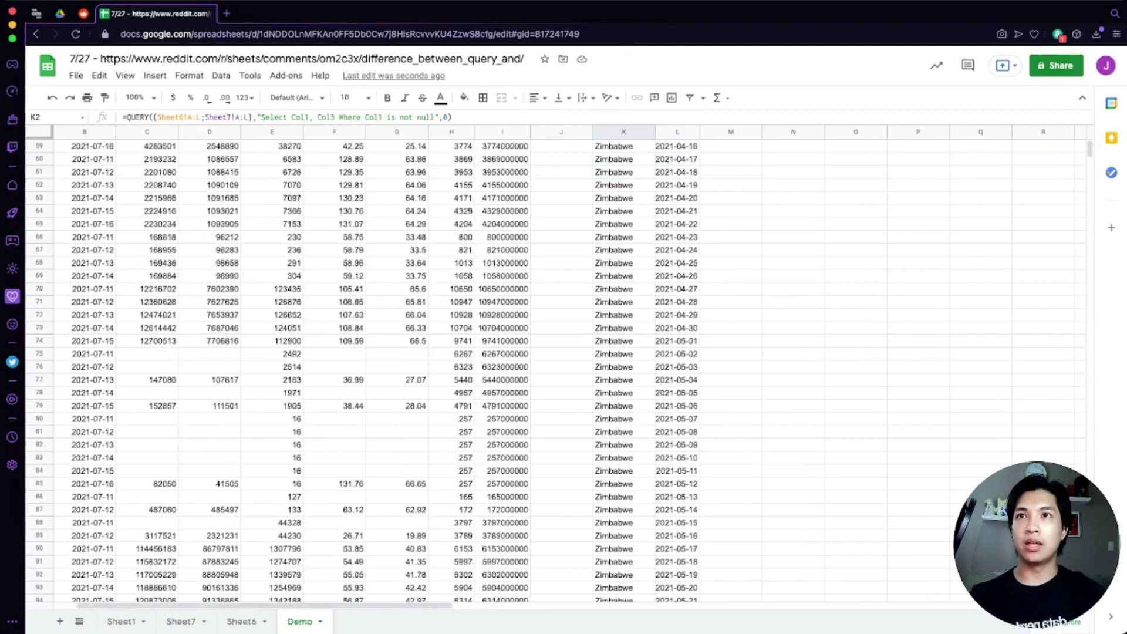
scroll(570, 370, down, 7)
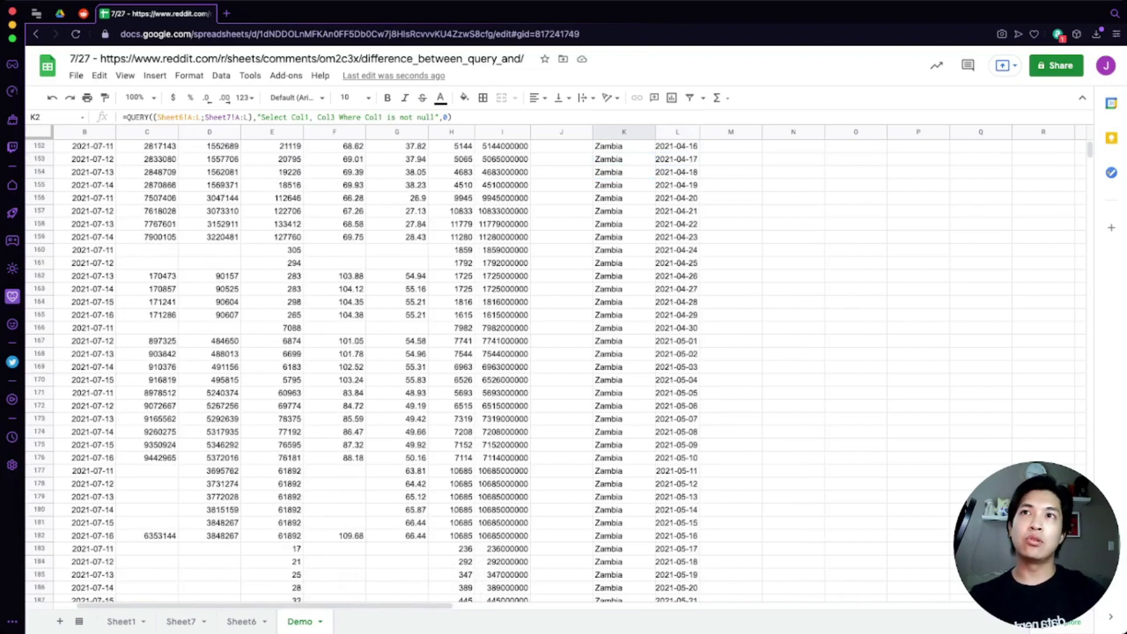
click(624, 225)
key(Right)
scroll(624, 224, up, 20)
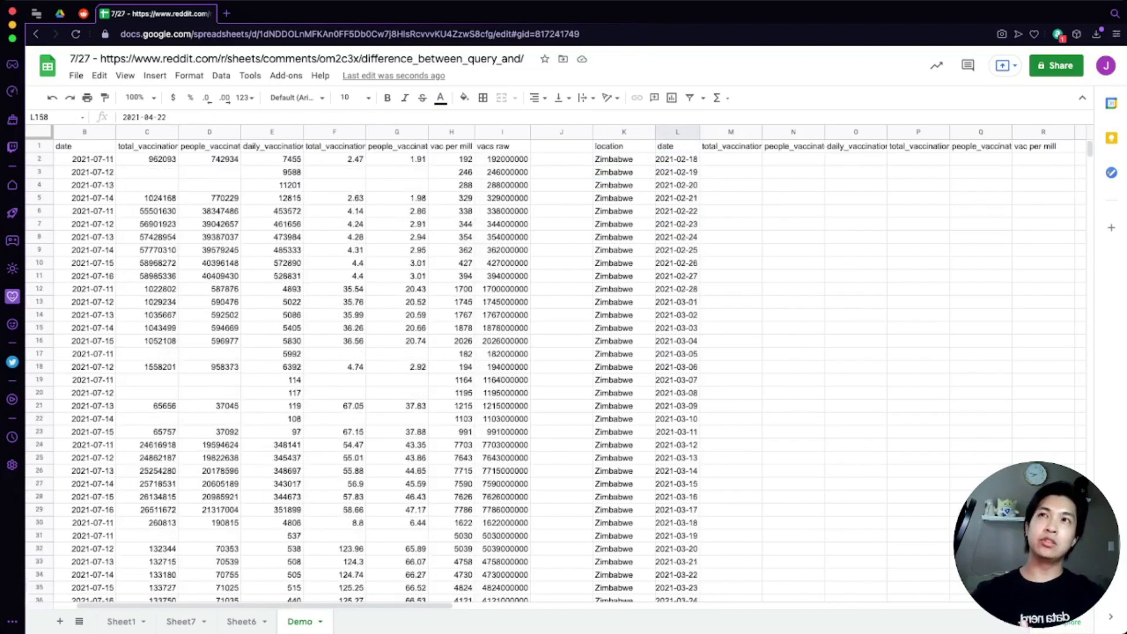
click(624, 159)
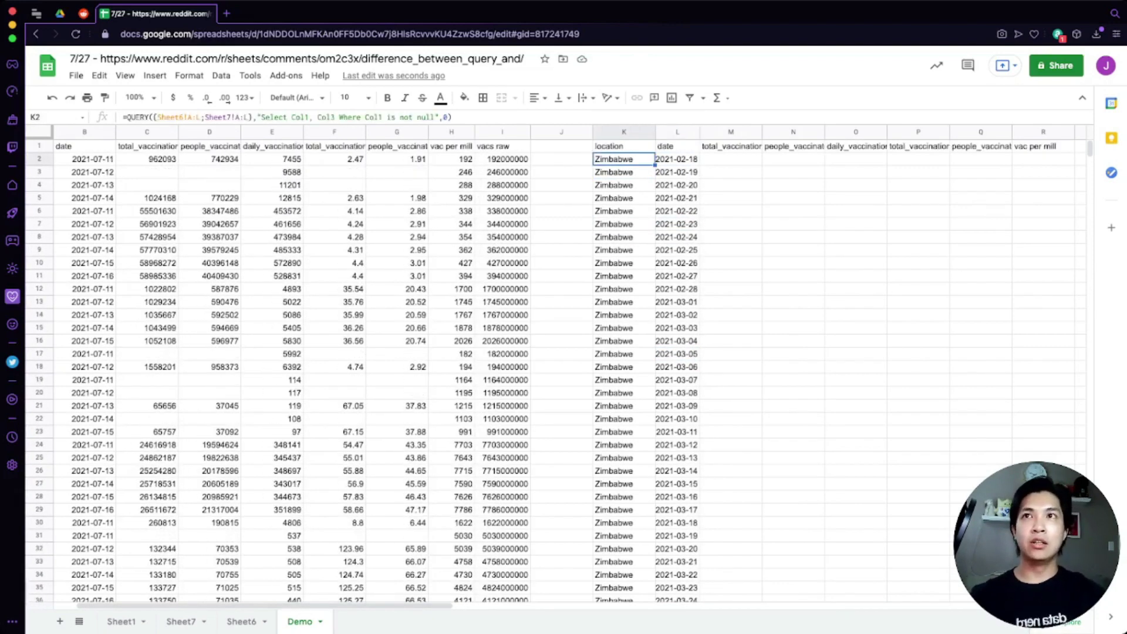
click(624, 146)
click(677, 160)
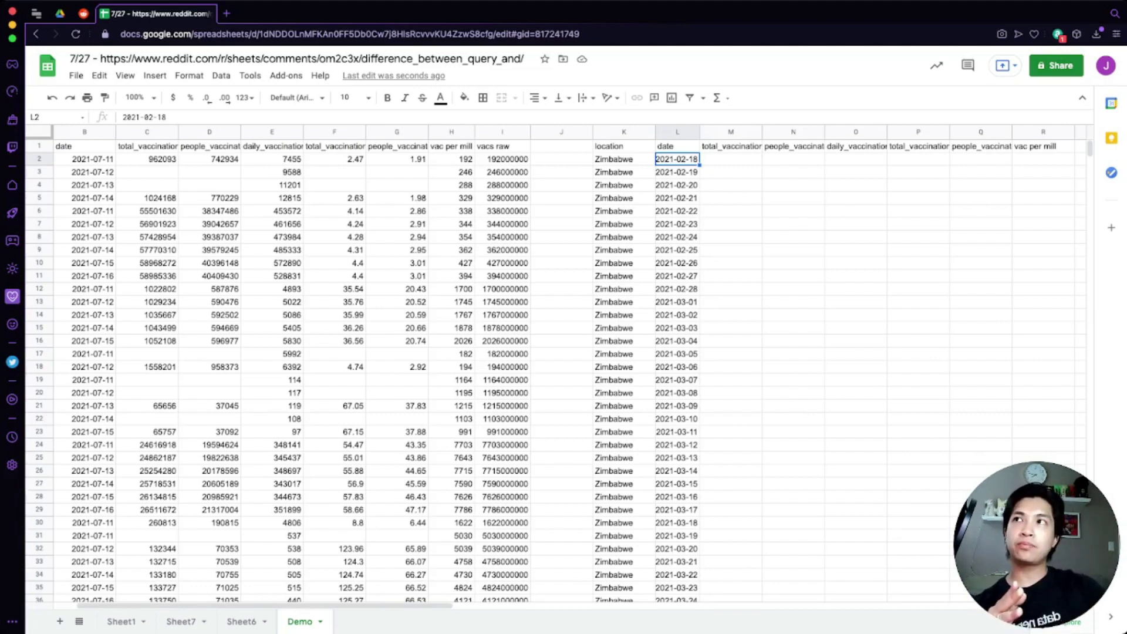
click(623, 159)
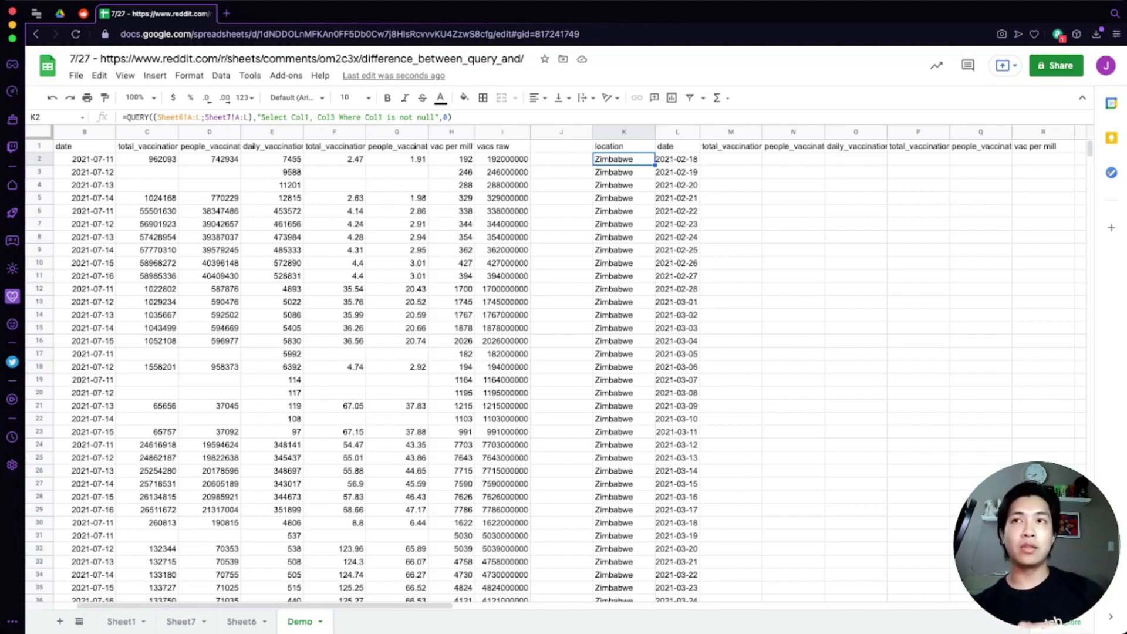
click(502, 159)
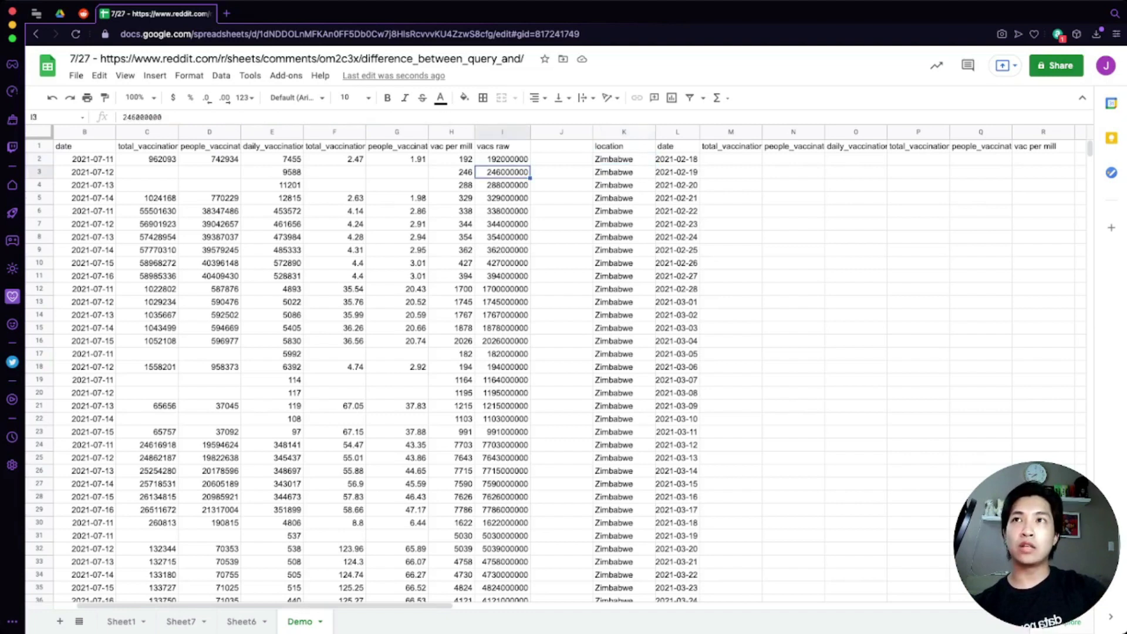
click(451, 159)
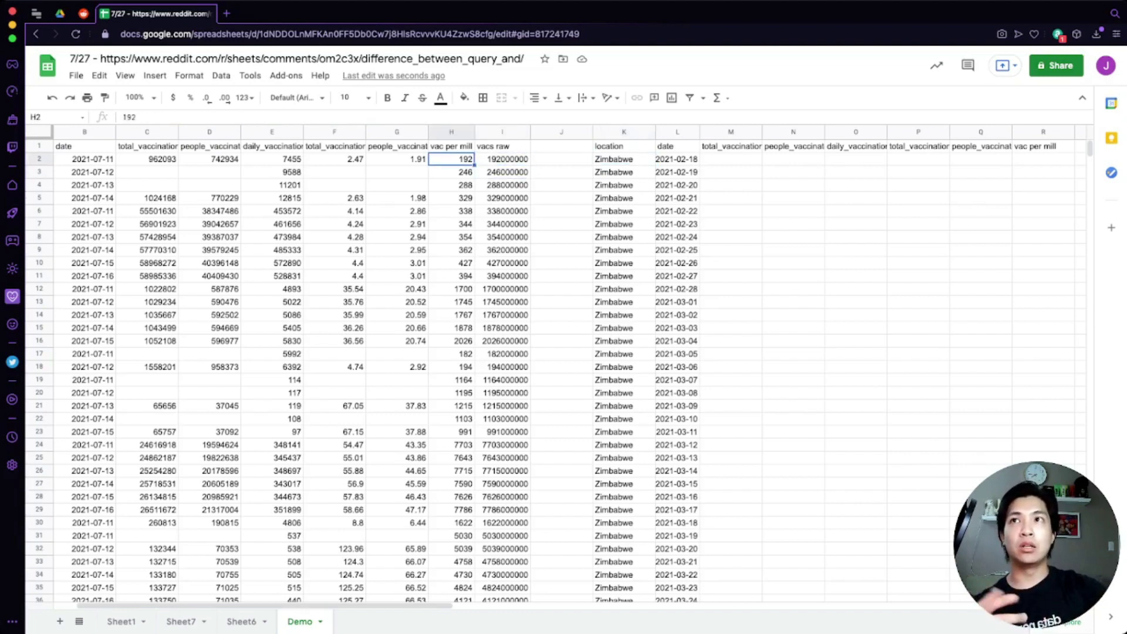
click(502, 159)
click(503, 223)
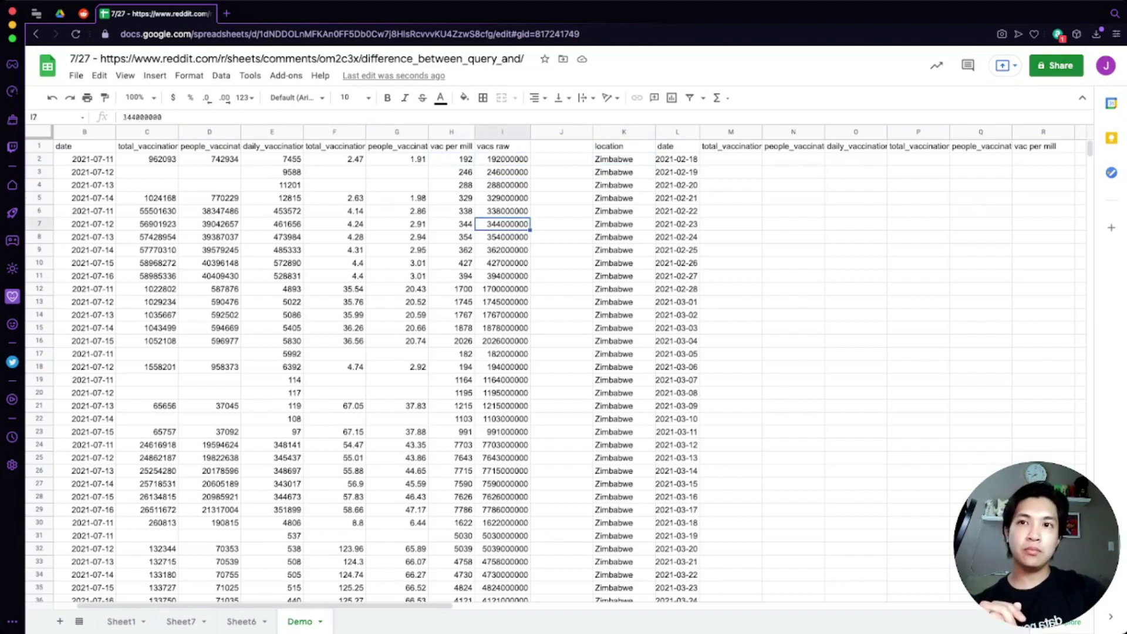